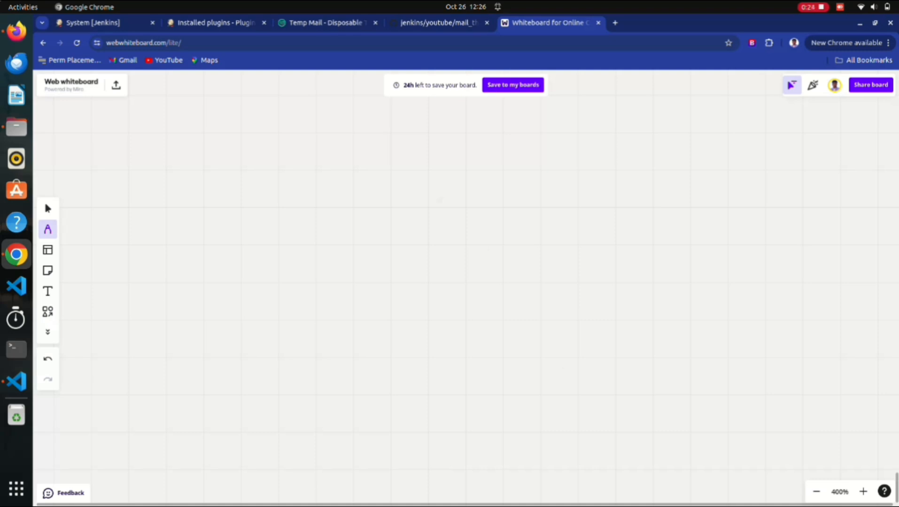
# Pen-draw a large box labelled CI | CD with a divider between the two labels.
pyautogui.moveTo(362, 168); pyautogui.dragTo(232, 248)
pyautogui.moveTo(255, 175)
pyautogui.mouseDown()
pyautogui.moveTo(274, 374)
pyautogui.moveTo(532, 166)
pyautogui.moveTo(286, 338)
pyautogui.mouseUp()
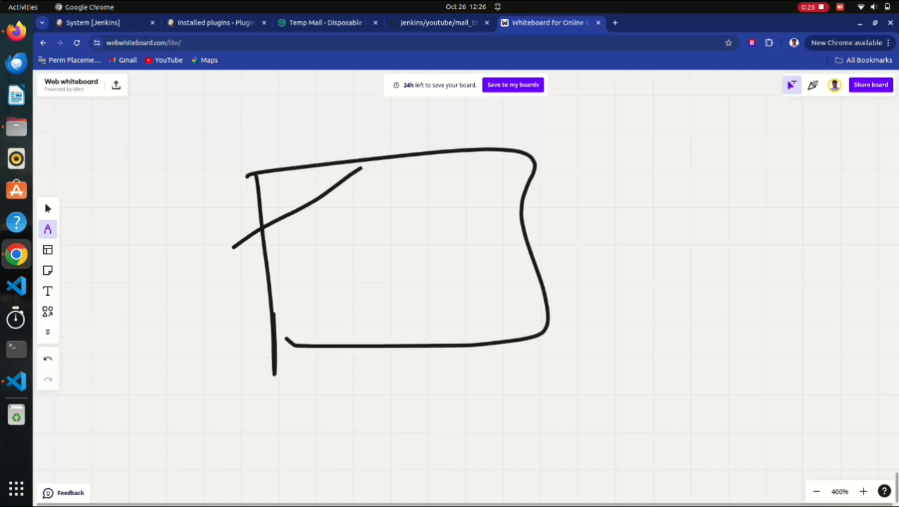
pyautogui.moveTo(303, 261)
pyautogui.mouseDown()
pyautogui.moveTo(307, 283)
pyautogui.moveTo(323, 274)
pyautogui.mouseUp()
pyautogui.moveTo(328, 255)
pyautogui.mouseDown()
pyautogui.moveTo(330, 268)
pyautogui.moveTo(329, 248)
pyautogui.mouseUp()
pyautogui.moveTo(328, 284); pyautogui.dragTo(346, 274)
pyautogui.moveTo(372, 221); pyautogui.dragTo(374, 281)
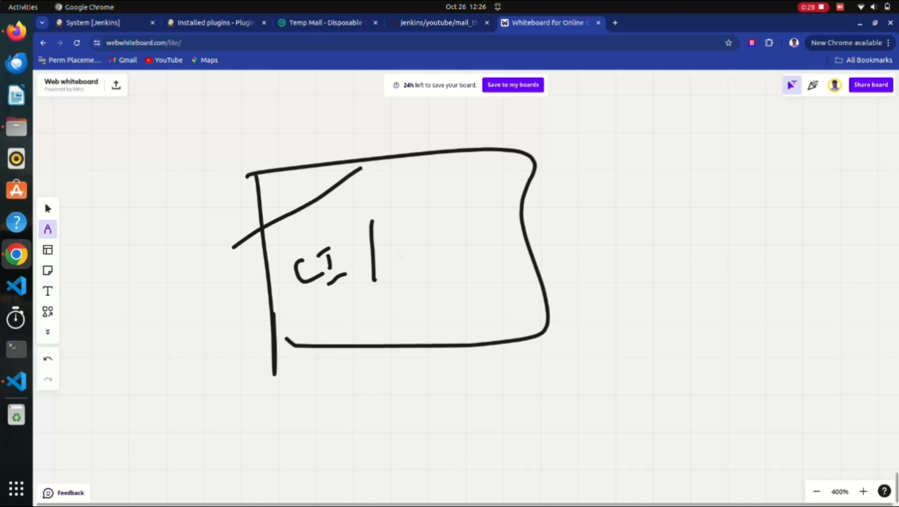
pyautogui.moveTo(407, 247); pyautogui.dragTo(408, 260)
pyautogui.moveTo(429, 237)
pyautogui.mouseDown()
pyautogui.moveTo(431, 249)
pyautogui.moveTo(454, 256)
pyautogui.mouseUp()
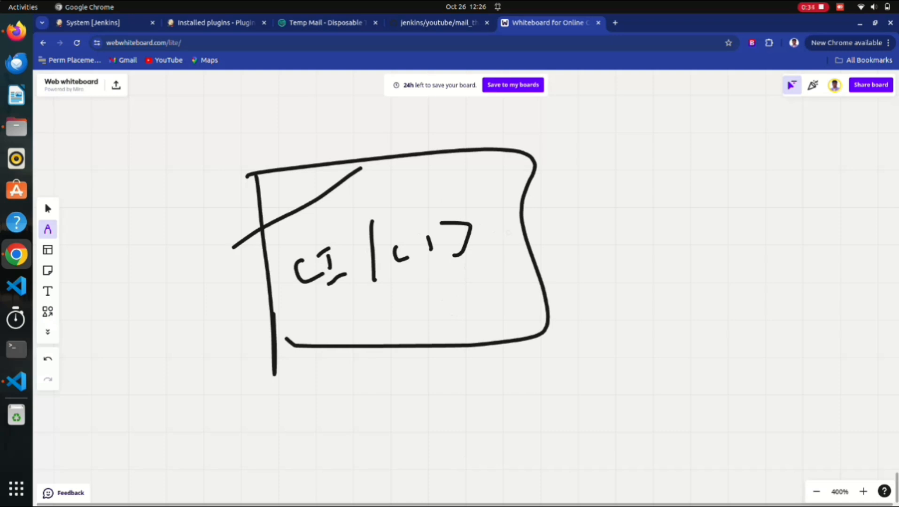
# Draw arrows from the CI/CD box to two labelled boxes on the right.
pyautogui.moveTo(521, 225)
pyautogui.mouseDown()
pyautogui.moveTo(707, 128)
pyautogui.moveTo(732, 123)
pyautogui.moveTo(723, 138)
pyautogui.moveTo(743, 168)
pyautogui.mouseUp()
pyautogui.moveTo(740, 113)
pyautogui.mouseDown()
pyautogui.moveTo(840, 155)
pyautogui.moveTo(748, 172)
pyautogui.moveTo(756, 175)
pyautogui.moveTo(758, 120)
pyautogui.moveTo(764, 144)
pyautogui.mouseUp()
pyautogui.moveTo(755, 138); pyautogui.dragTo(771, 141)
pyautogui.moveTo(776, 130)
pyautogui.mouseDown()
pyautogui.moveTo(769, 156)
pyautogui.moveTo(789, 128)
pyautogui.moveTo(795, 139)
pyautogui.mouseUp()
pyautogui.moveTo(585, 223)
pyautogui.mouseDown()
pyautogui.moveTo(584, 242)
pyautogui.moveTo(714, 310)
pyautogui.moveTo(735, 270)
pyautogui.moveTo(823, 324)
pyautogui.mouseUp()
pyautogui.moveTo(756, 322); pyautogui.dragTo(831, 324)
pyautogui.moveTo(769, 281)
pyautogui.mouseDown()
pyautogui.moveTo(767, 298)
pyautogui.moveTo(782, 291)
pyautogui.moveTo(794, 302)
pyautogui.mouseUp()
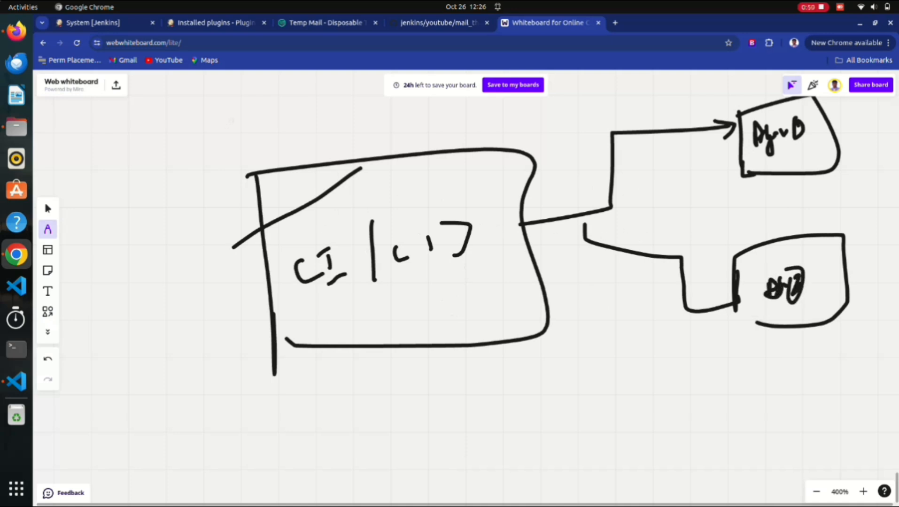
# Loop around the diagram, write, underline and circle Build above the box, and line inside it.
pyautogui.moveTo(180, 133)
pyautogui.mouseDown()
pyautogui.moveTo(209, 346)
pyautogui.moveTo(895, 271)
pyautogui.moveTo(154, 159)
pyautogui.moveTo(69, 185)
pyautogui.mouseUp()
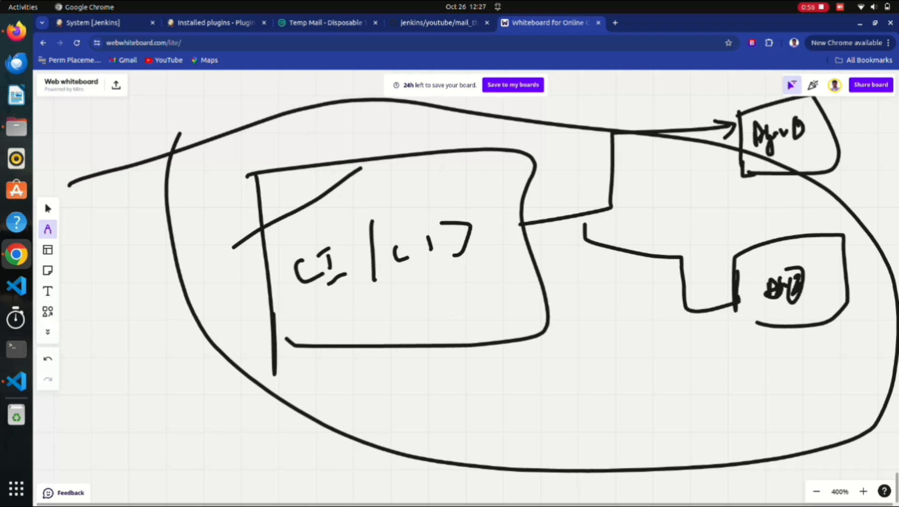
pyautogui.moveTo(335, 140); pyautogui.dragTo(353, 158)
pyautogui.moveTo(363, 123); pyautogui.dragTo(367, 168)
pyautogui.moveTo(377, 136); pyautogui.dragTo(391, 163)
pyautogui.moveTo(381, 143); pyautogui.dragTo(412, 149)
pyautogui.moveTo(406, 114); pyautogui.dragTo(429, 168)
pyautogui.moveTo(435, 126); pyautogui.dragTo(432, 151)
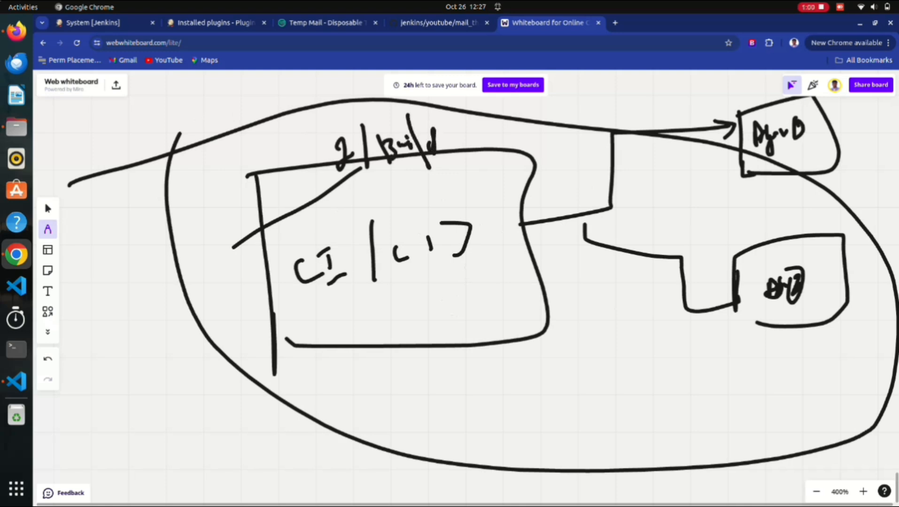
pyautogui.moveTo(383, 189); pyautogui.dragTo(453, 159)
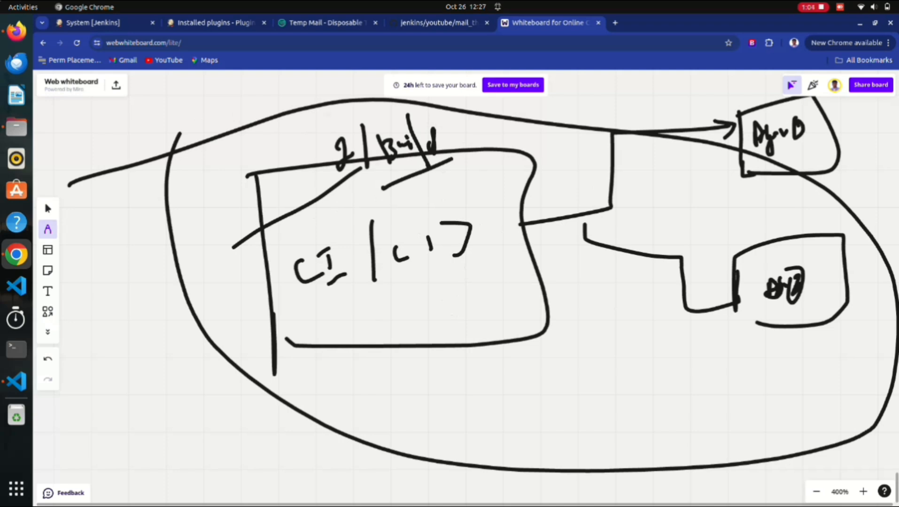
pyautogui.moveTo(329, 126); pyautogui.dragTo(287, 137)
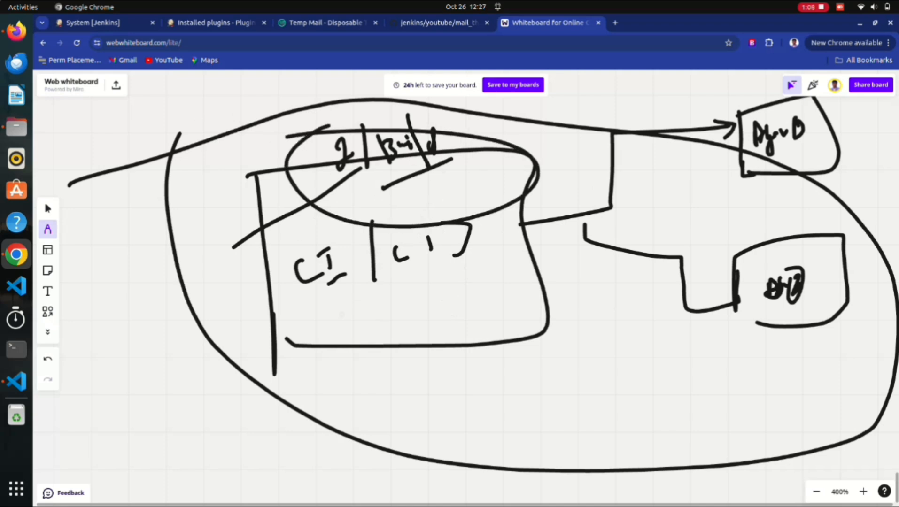
pyautogui.moveTo(340, 316); pyautogui.dragTo(447, 299)
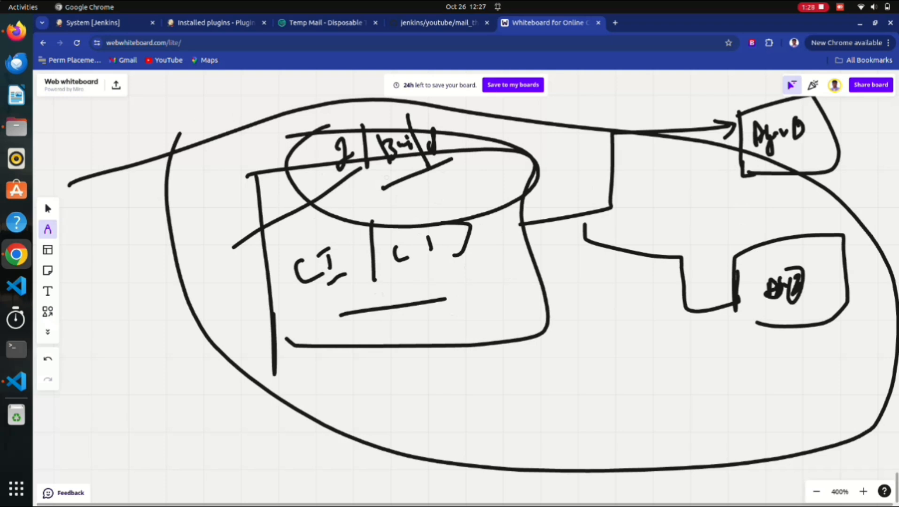
pyautogui.scroll(-9, 387, 177)
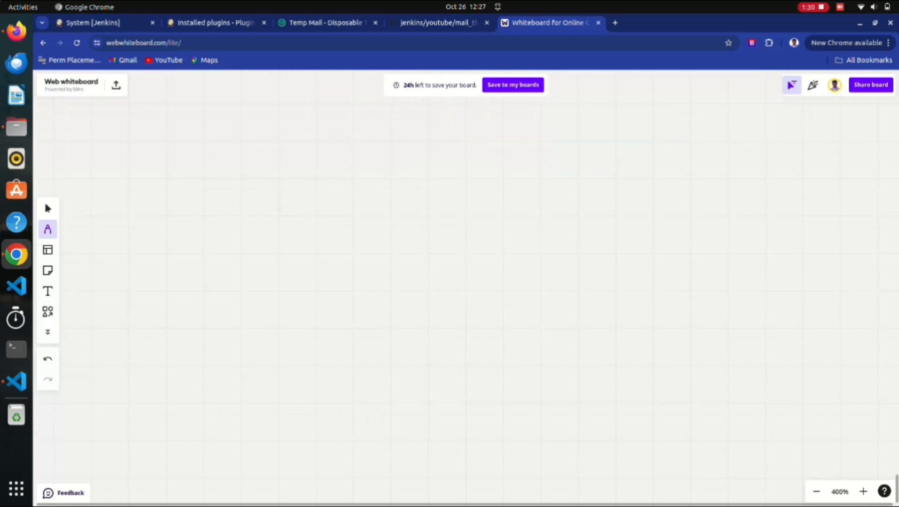
# Draw a second box below labelled CI | CD with 10 written beneath.
pyautogui.moveTo(280, 178)
pyautogui.mouseDown()
pyautogui.moveTo(257, 466)
pyautogui.moveTo(260, 454)
pyautogui.moveTo(561, 493)
pyautogui.moveTo(187, 467)
pyautogui.mouseUp()
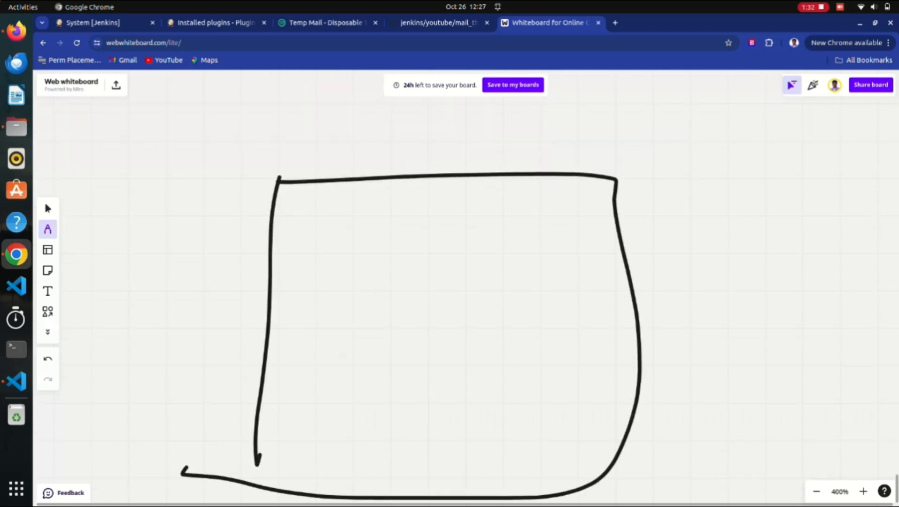
pyautogui.moveTo(327, 278); pyautogui.dragTo(342, 306)
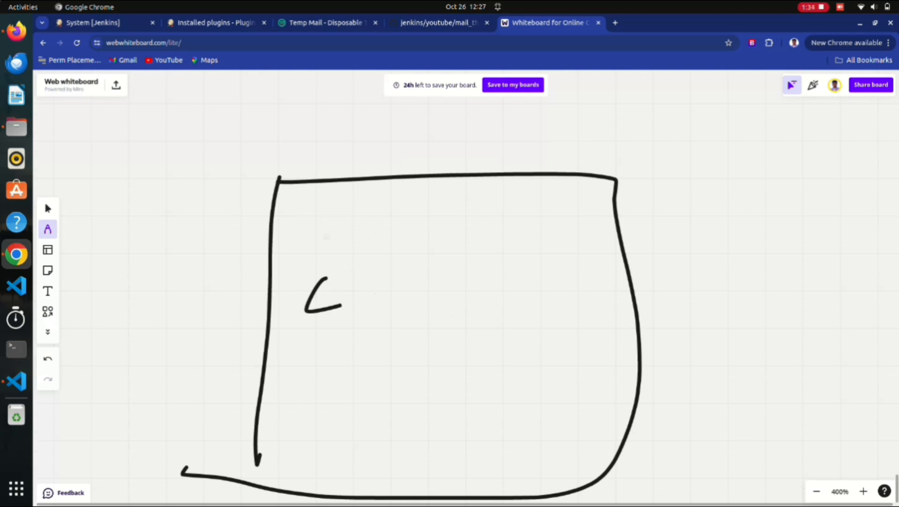
pyautogui.moveTo(347, 261); pyautogui.dragTo(364, 299)
pyautogui.moveTo(339, 258); pyautogui.dragTo(372, 243)
pyautogui.moveTo(356, 334); pyautogui.dragTo(403, 300)
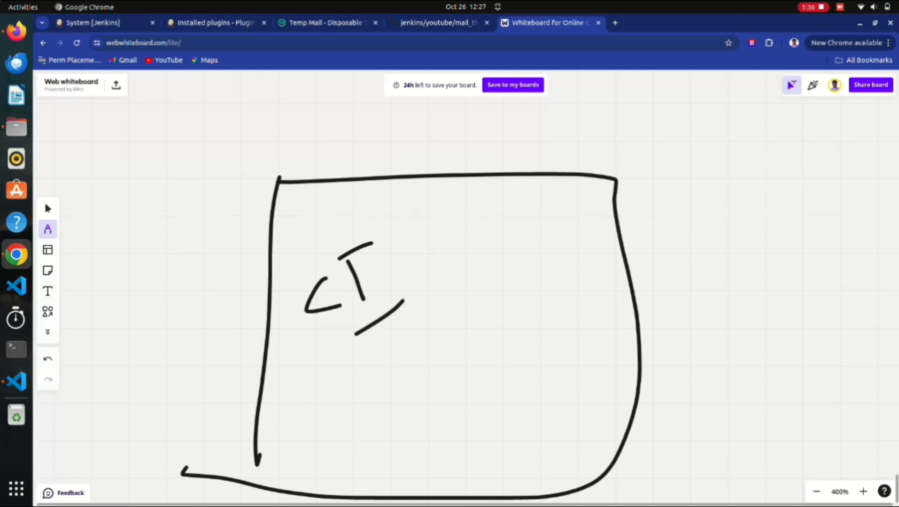
pyautogui.moveTo(415, 215); pyautogui.dragTo(415, 296)
pyautogui.moveTo(432, 248); pyautogui.dragTo(441, 256)
pyautogui.moveTo(449, 236); pyautogui.dragTo(446, 268)
pyautogui.moveTo(405, 359); pyautogui.dragTo(411, 381)
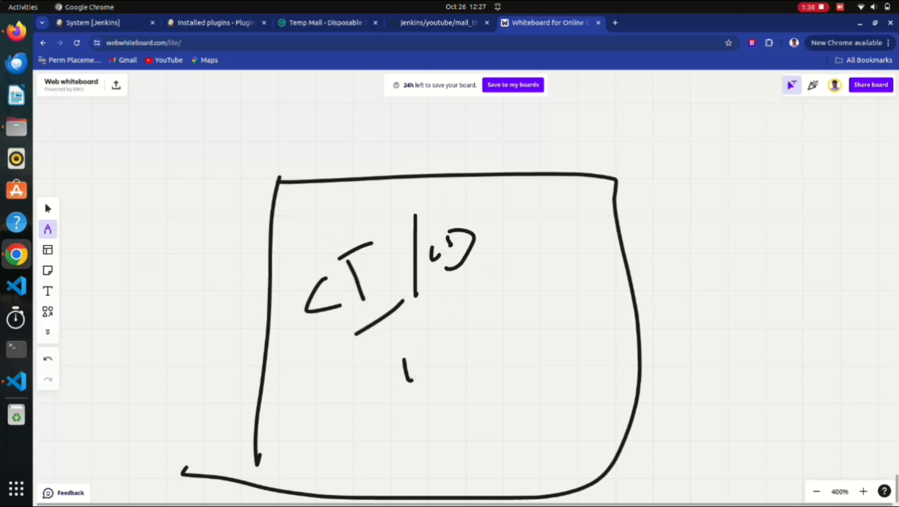
pyautogui.moveTo(429, 348); pyautogui.dragTo(425, 350)
pyautogui.moveTo(436, 340); pyautogui.dragTo(440, 340)
# Circle the 10 inside the new box.
pyautogui.moveTo(450, 324); pyautogui.dragTo(453, 374)
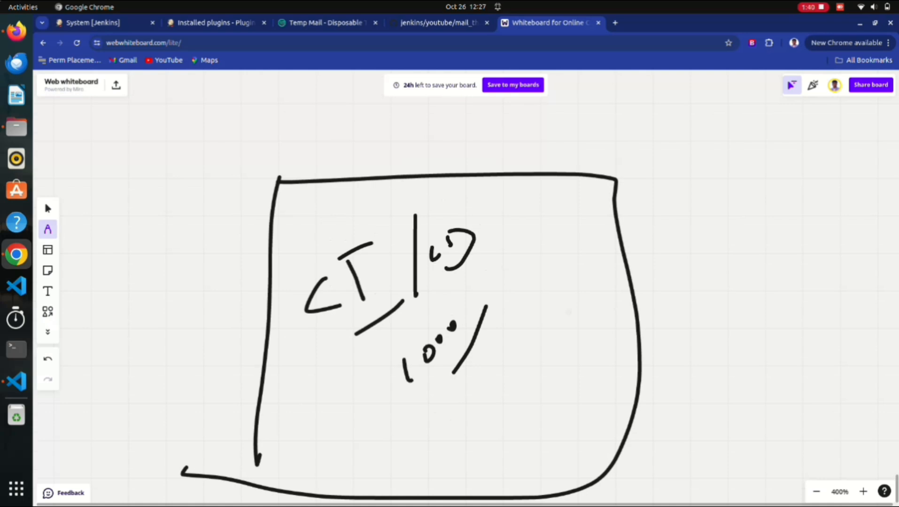
pyautogui.scroll(-3, 411, 285)
pyautogui.scroll(2, 412, 257)
pyautogui.moveTo(462, 249)
pyautogui.mouseDown()
pyautogui.moveTo(441, 275)
pyautogui.moveTo(375, 281)
pyautogui.mouseUp()
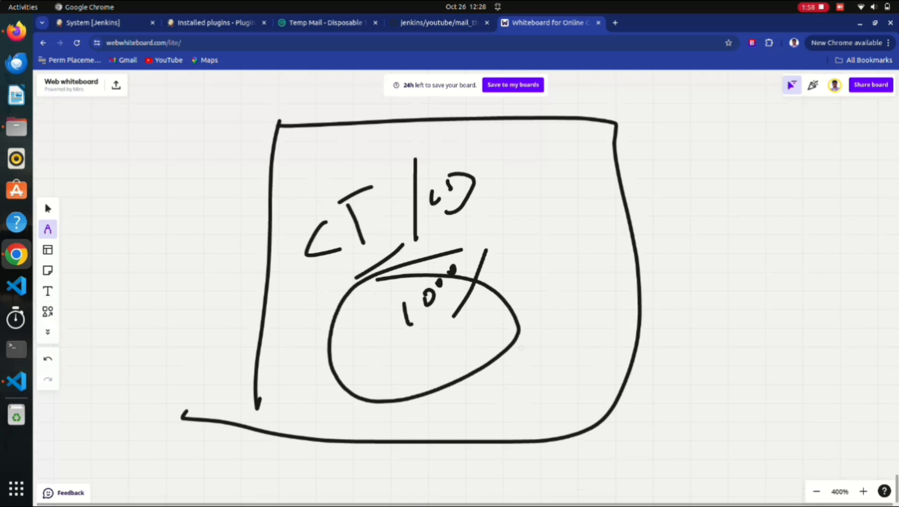
# Draw a double-headed arrow across the loop and a downward arrow to the new box.
pyautogui.scroll(5, 465, 286)
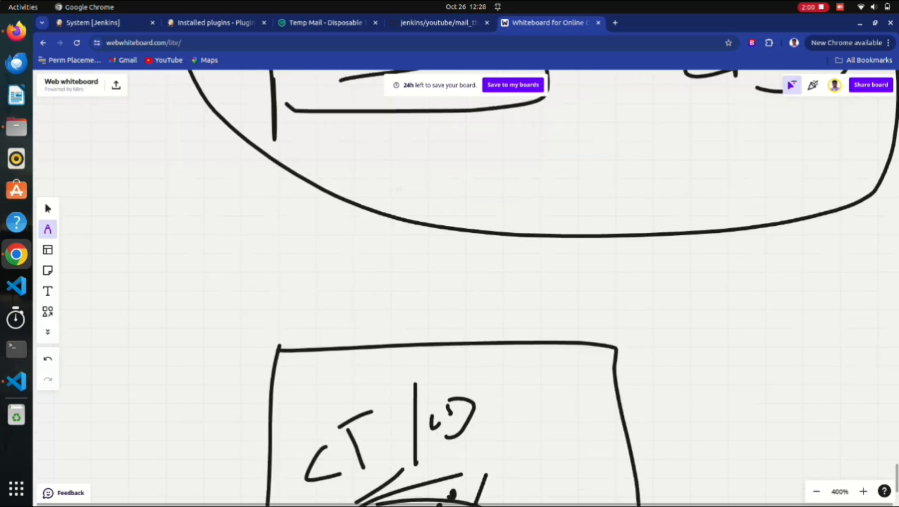
pyautogui.moveTo(419, 150); pyautogui.dragTo(425, 243)
pyautogui.moveTo(407, 144); pyautogui.dragTo(394, 162)
pyautogui.moveTo(417, 138); pyautogui.dragTo(453, 142)
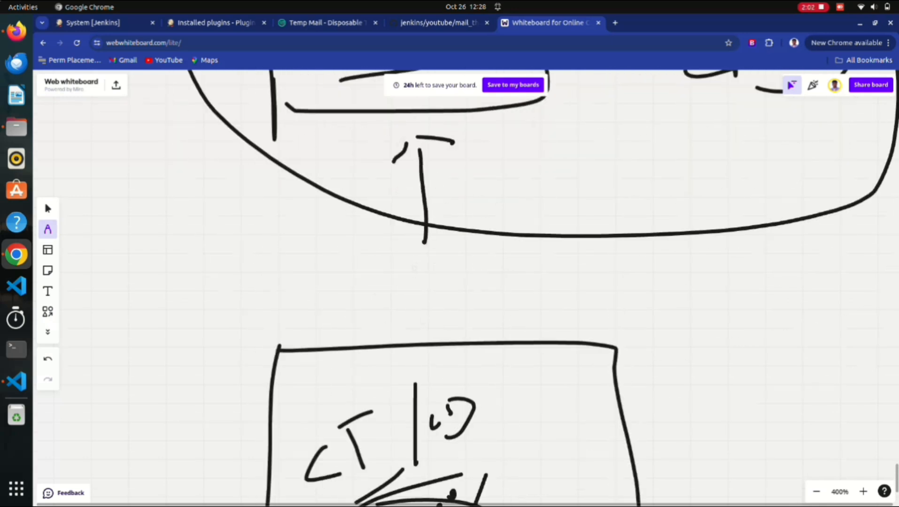
pyautogui.moveTo(420, 264); pyautogui.dragTo(426, 305)
pyautogui.moveTo(412, 283); pyautogui.dragTo(425, 308)
pyautogui.moveTo(441, 268); pyautogui.dragTo(431, 301)
pyautogui.scroll(-10, 465, 287)
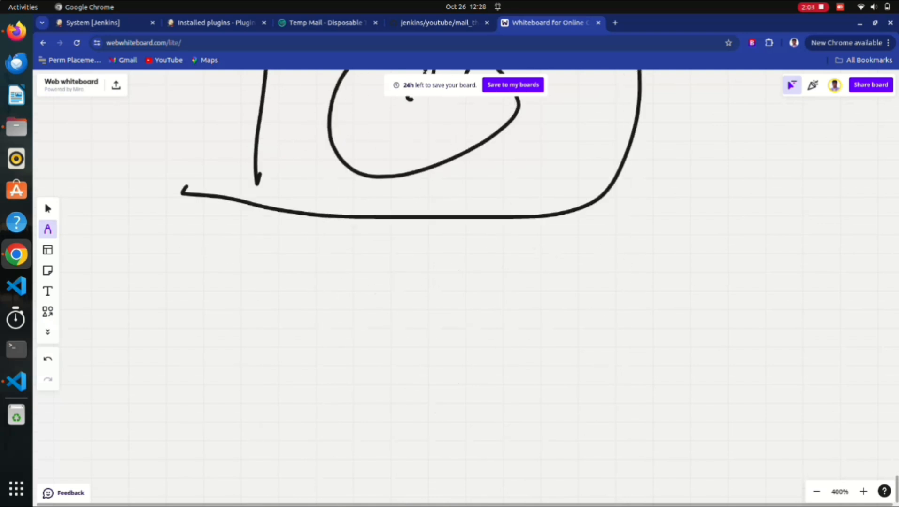
pyautogui.scroll(-5, 465, 287)
pyautogui.scroll(3, 466, 287)
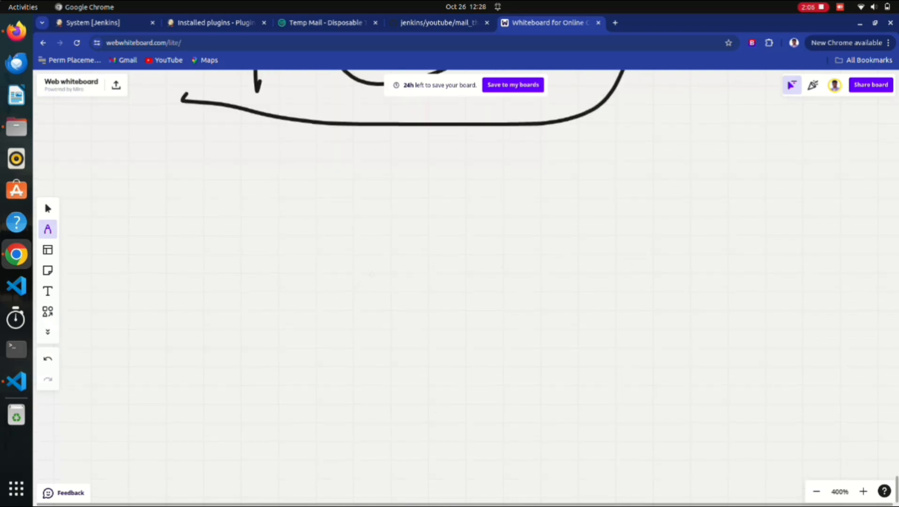
# Leave the unsaved System configuration page and go to Manage Jenkins.
pyautogui.hotkey('ctrl', '1')
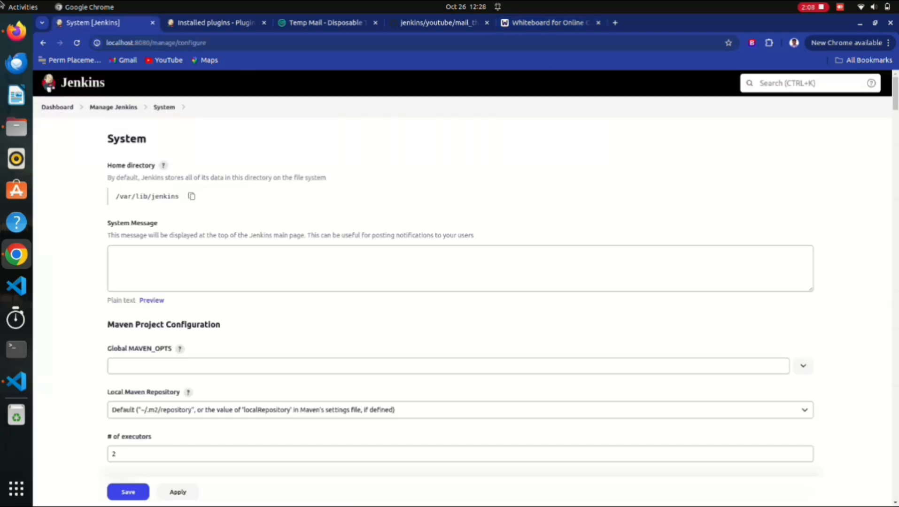
pyautogui.click(58, 107)
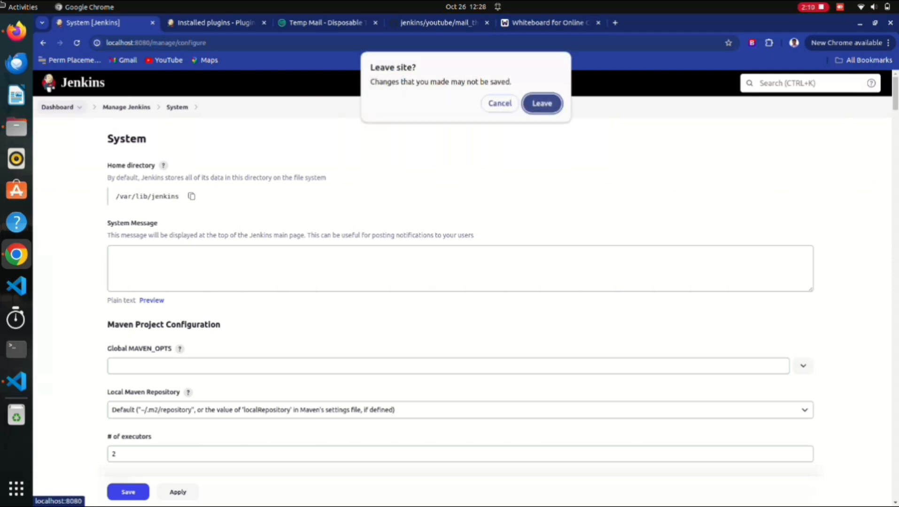
pyautogui.click(536, 104)
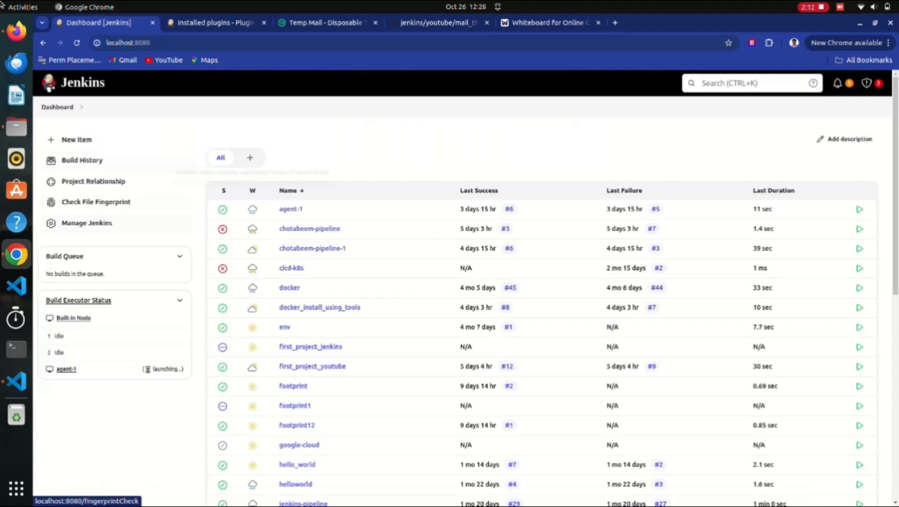
pyautogui.click(87, 224)
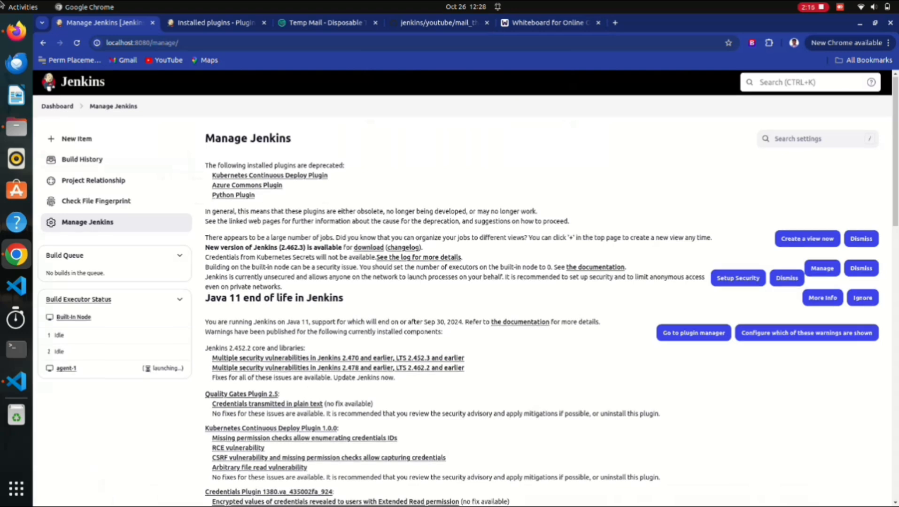
pyautogui.scroll(-3, 465, 287)
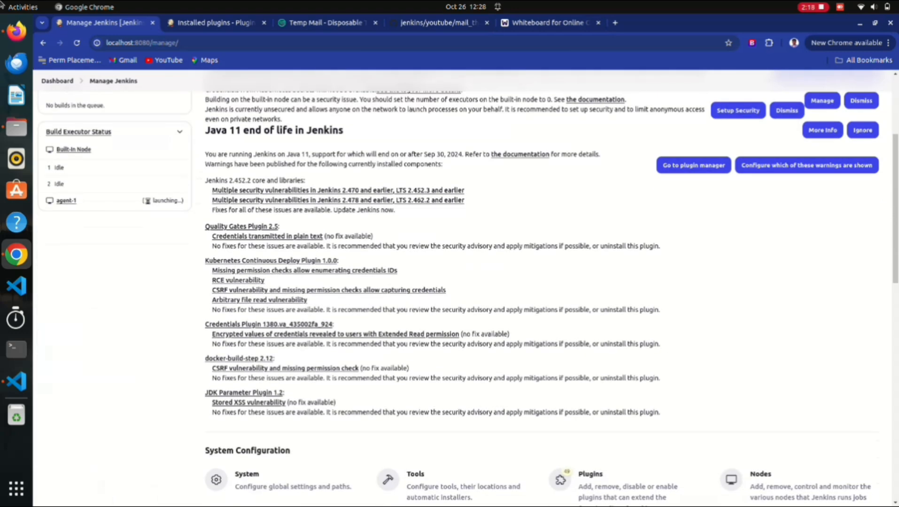
pyautogui.scroll(-5, 465, 286)
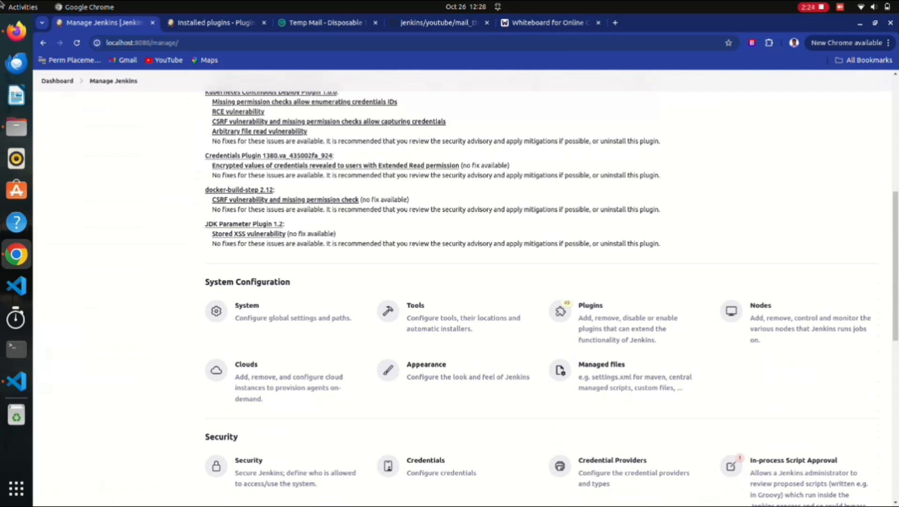
# Search installed plugins for 'email' to confirm Email Extension Plugin is enabled, then return.
pyautogui.click(590, 305)
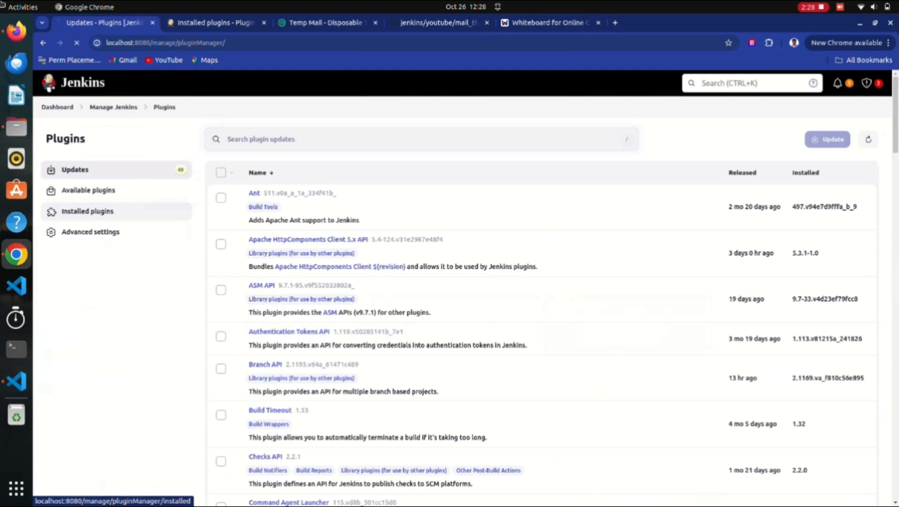
pyautogui.click(88, 211)
pyautogui.write('email')
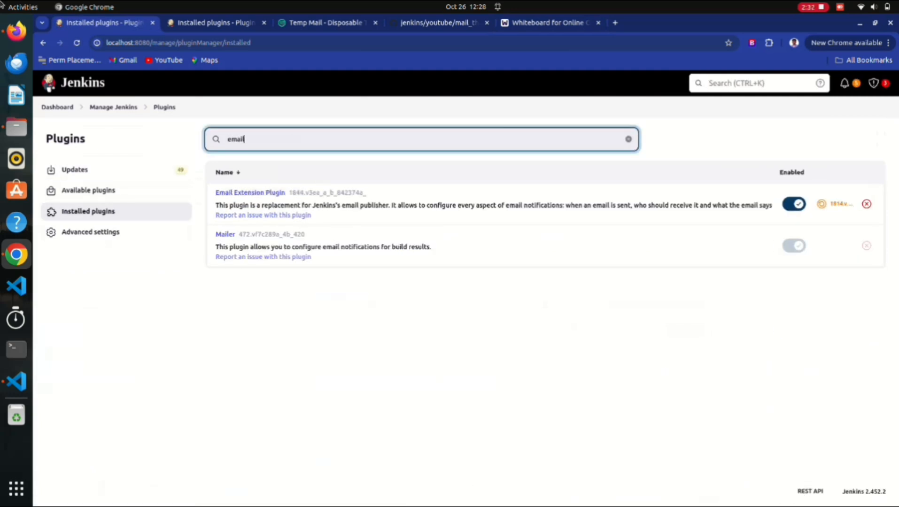
pyautogui.moveTo(214, 192); pyautogui.dragTo(367, 193)
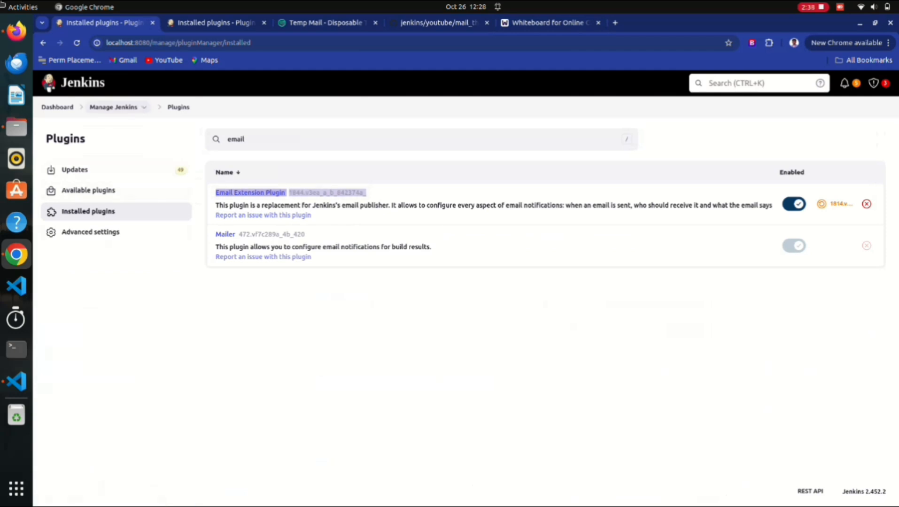
pyautogui.click(113, 107)
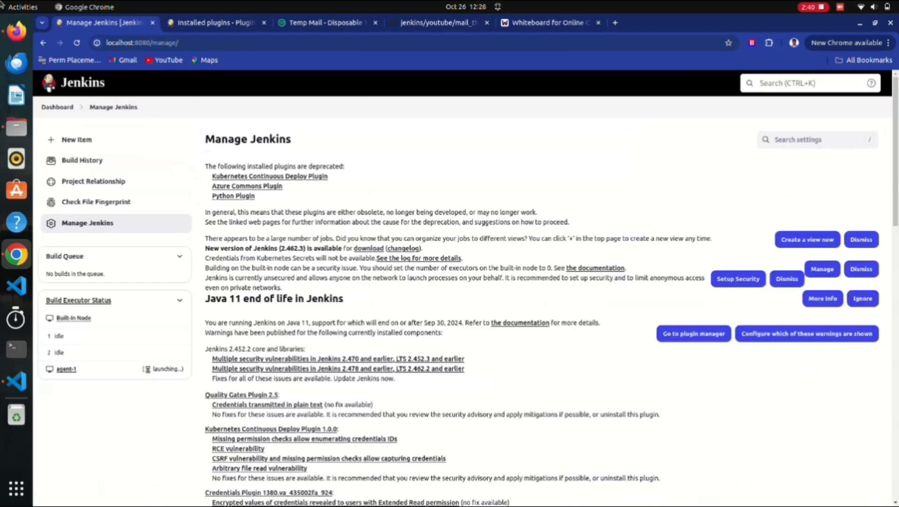
# Open System configuration and scroll to the Extended E-mail Notification section.
pyautogui.scroll(-10, 282, 313)
pyautogui.click(282, 313)
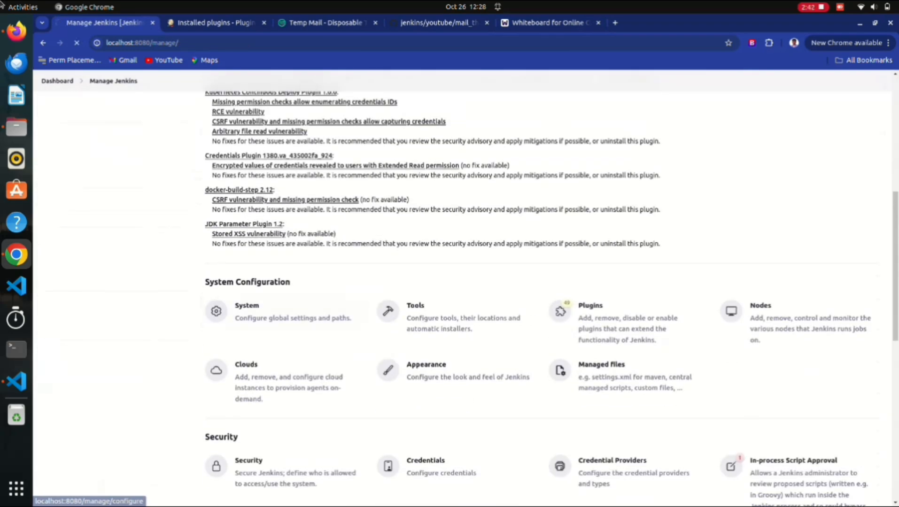
pyautogui.scroll(-5, 451, 282)
pyautogui.scroll(-15, 461, 282)
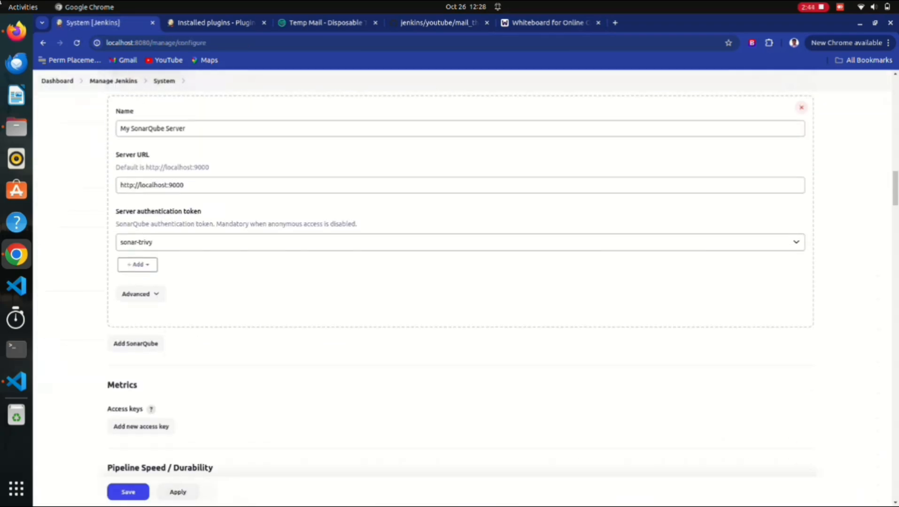
pyautogui.scroll(-15, 460, 281)
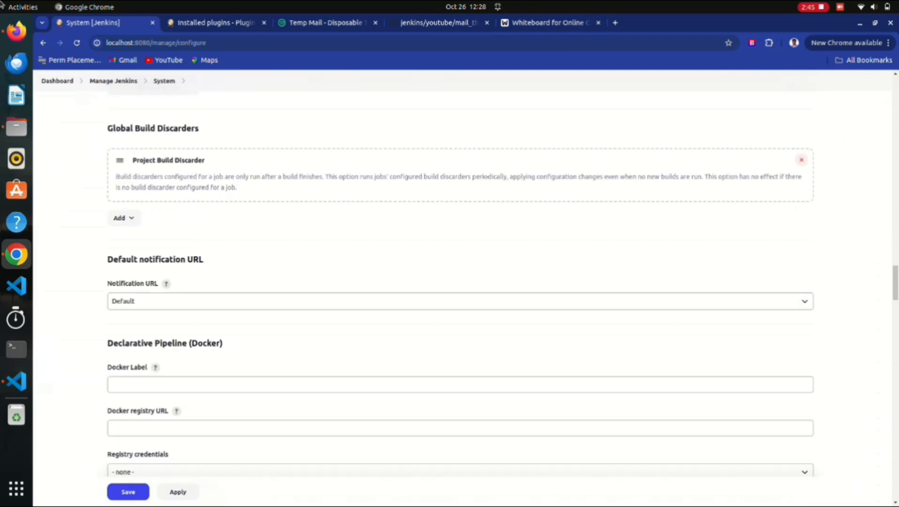
pyautogui.scroll(-15, 460, 282)
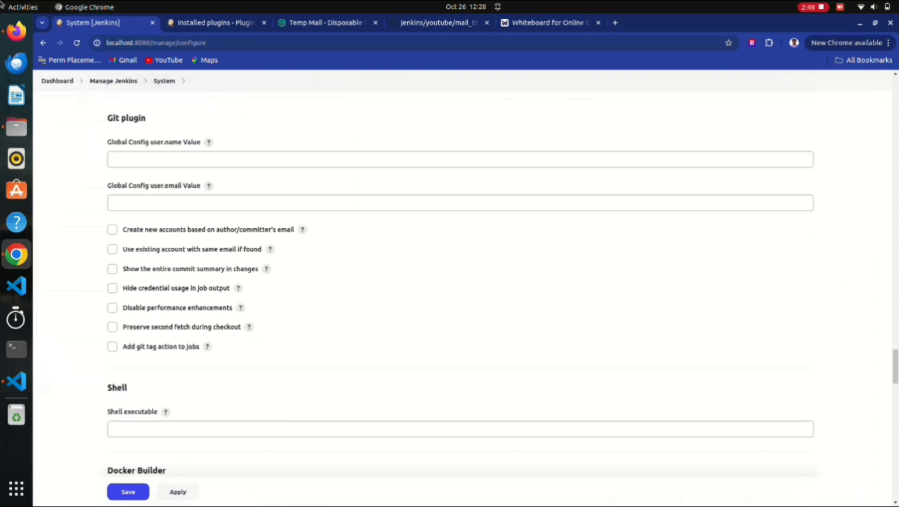
pyautogui.scroll(3, 461, 282)
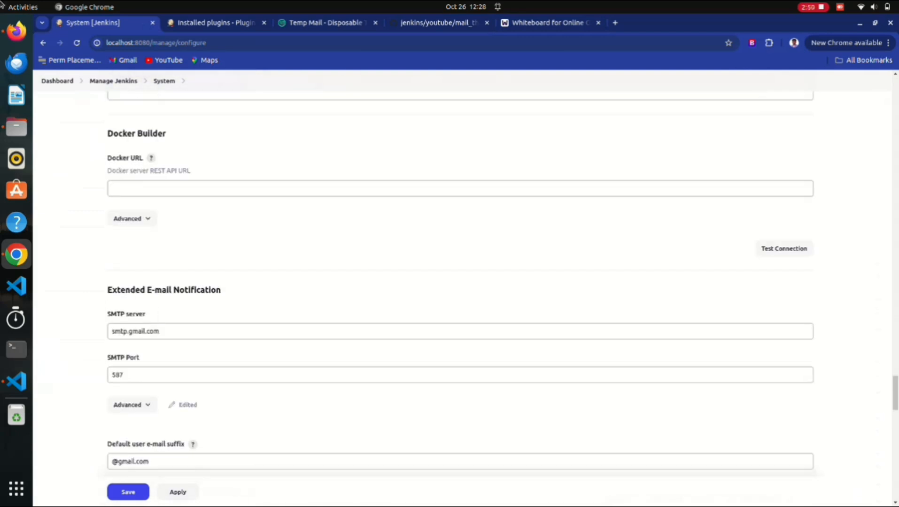
pyautogui.moveTo(222, 291); pyautogui.dragTo(107, 290)
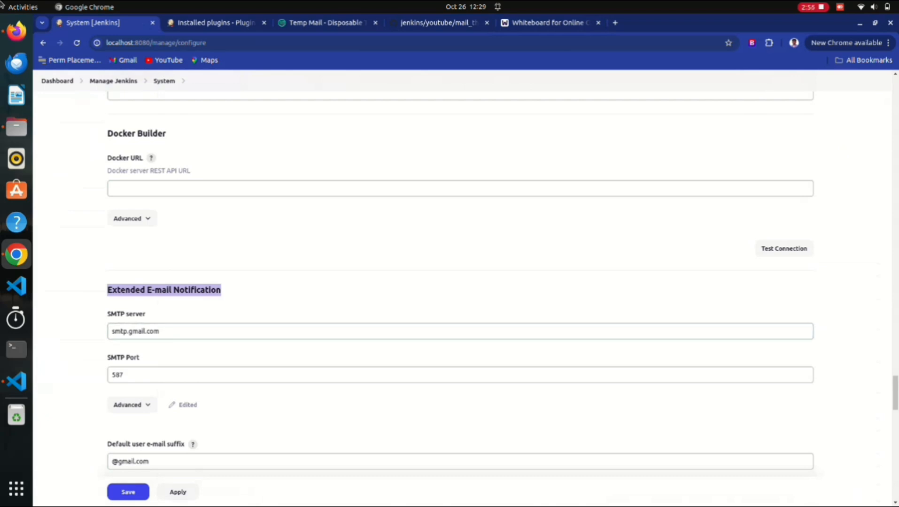
pyautogui.scroll(-1, 162, 276)
pyautogui.moveTo(161, 276); pyautogui.dragTo(111, 276)
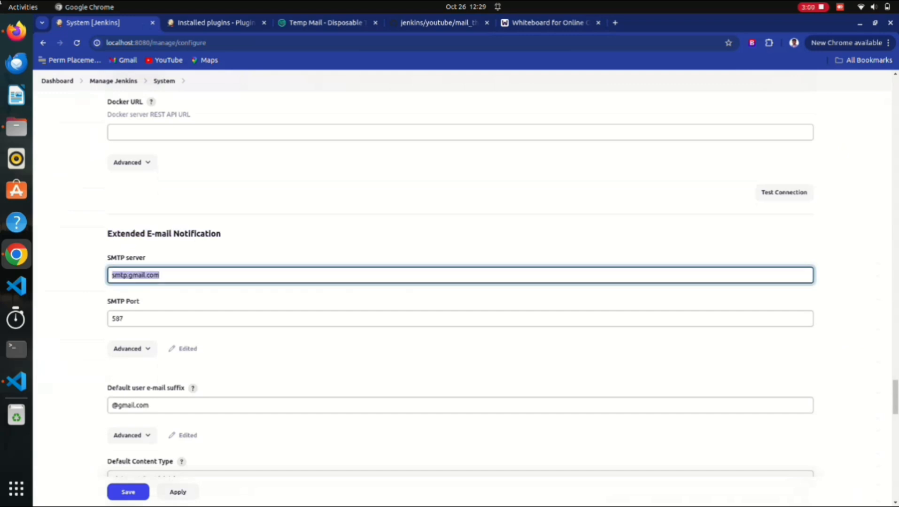
pyautogui.scroll(-1, 461, 263)
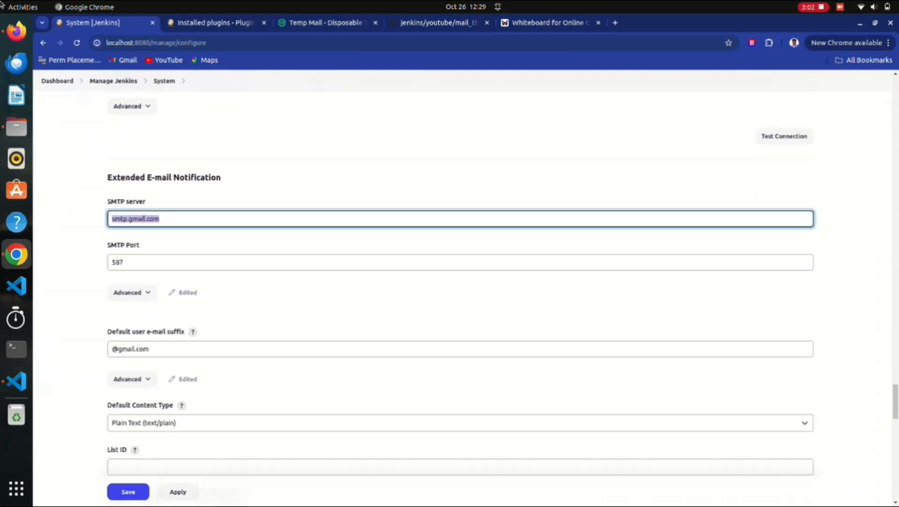
pyautogui.press('Tab')
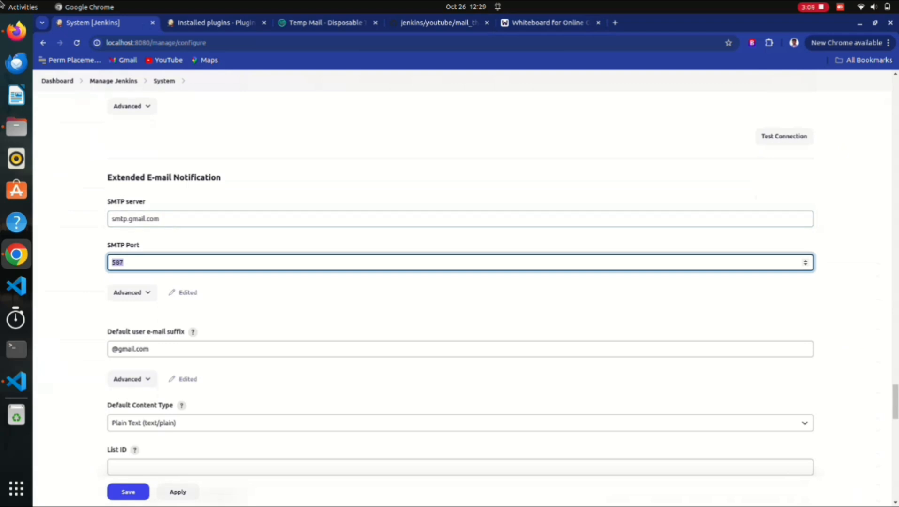
pyautogui.scroll(-3, 451, 238)
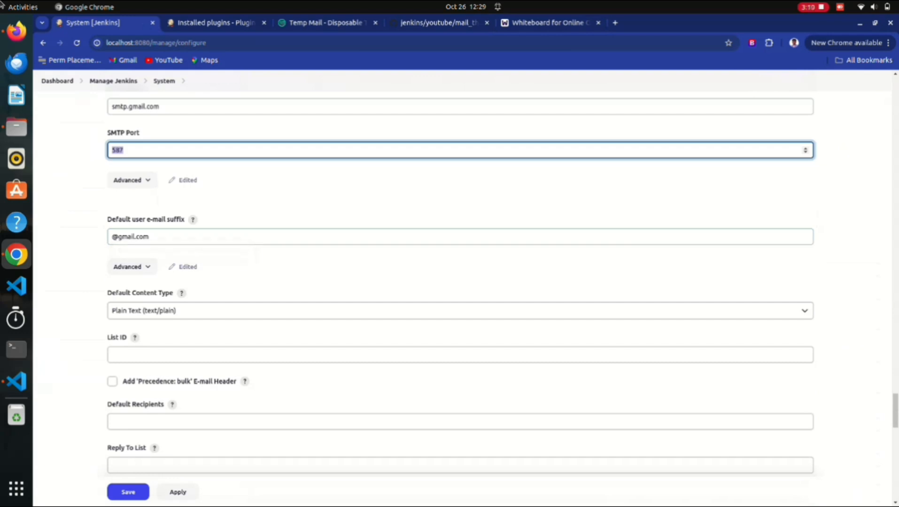
pyautogui.press('Tab')
pyautogui.press('Tab')
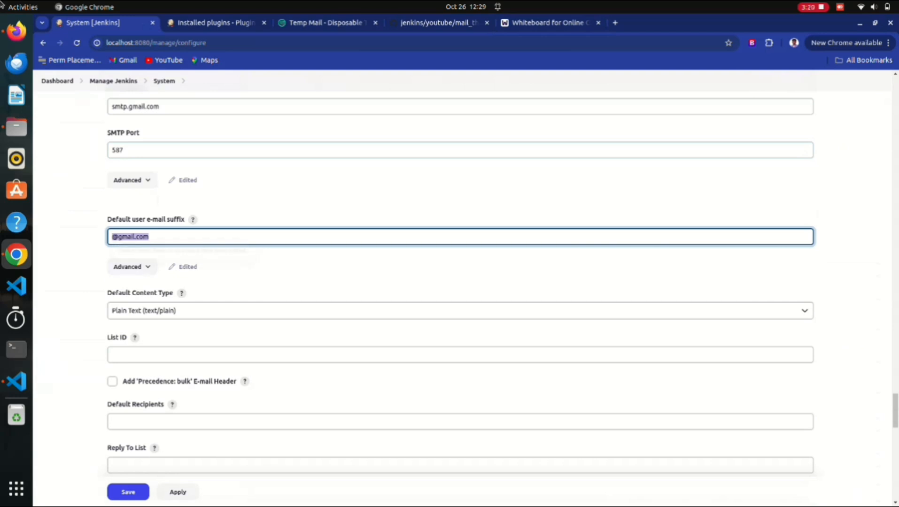
pyautogui.click(439, 23)
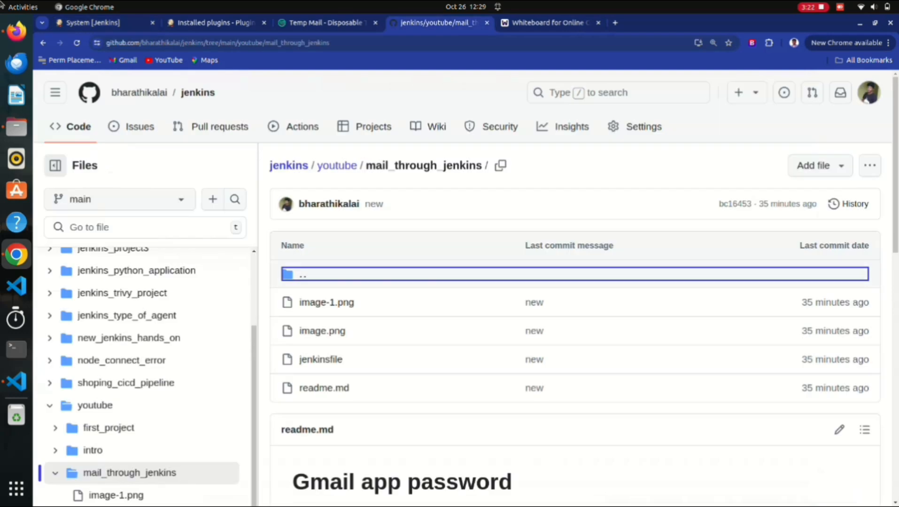
pyautogui.scroll(-5, 575, 282)
pyautogui.scroll(3, 575, 282)
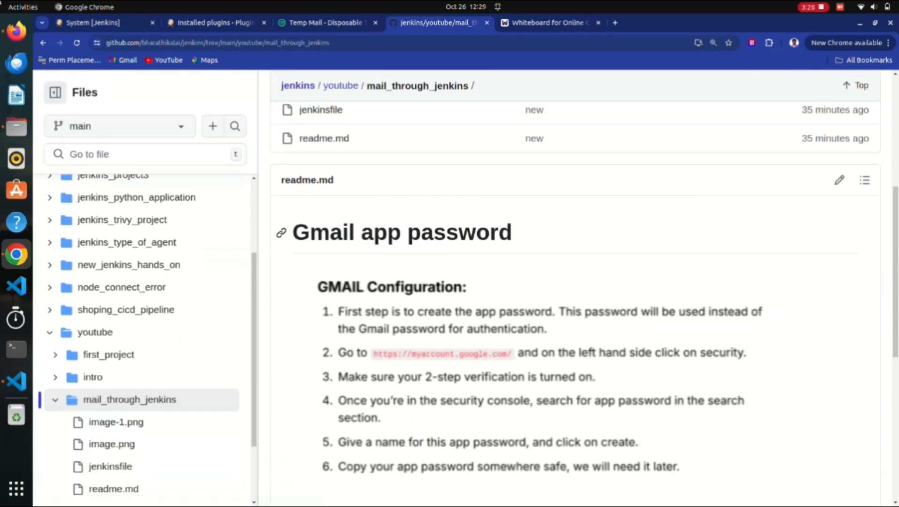
pyautogui.moveTo(293, 232); pyautogui.dragTo(513, 232)
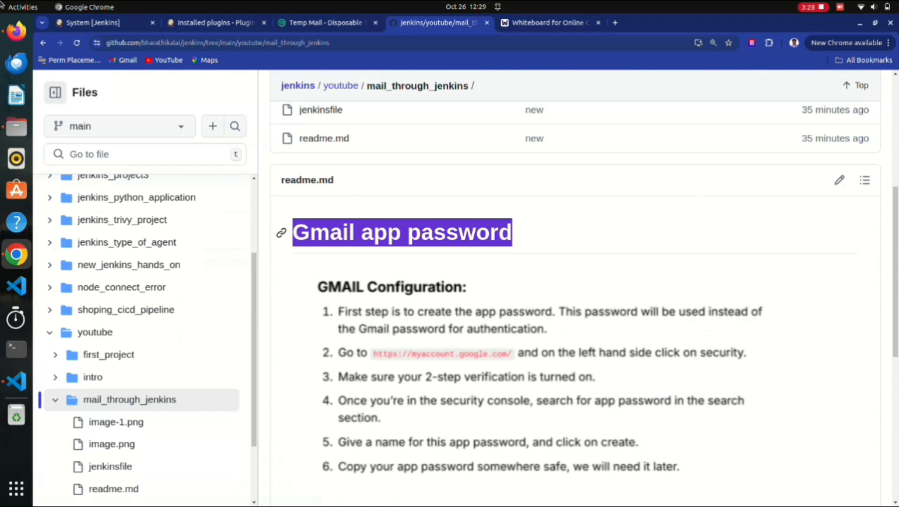
pyautogui.scroll(-1, 575, 282)
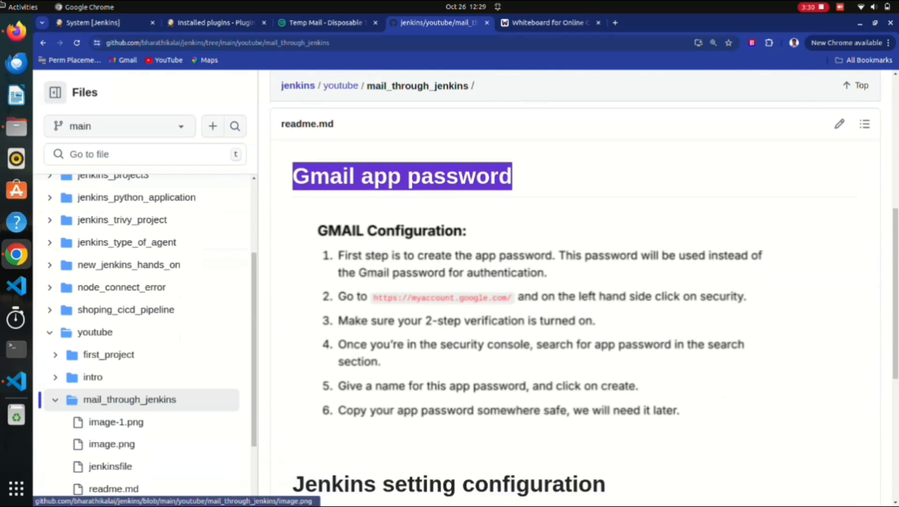
pyautogui.scroll(3, 575, 282)
pyautogui.scroll(3, 575, 282)
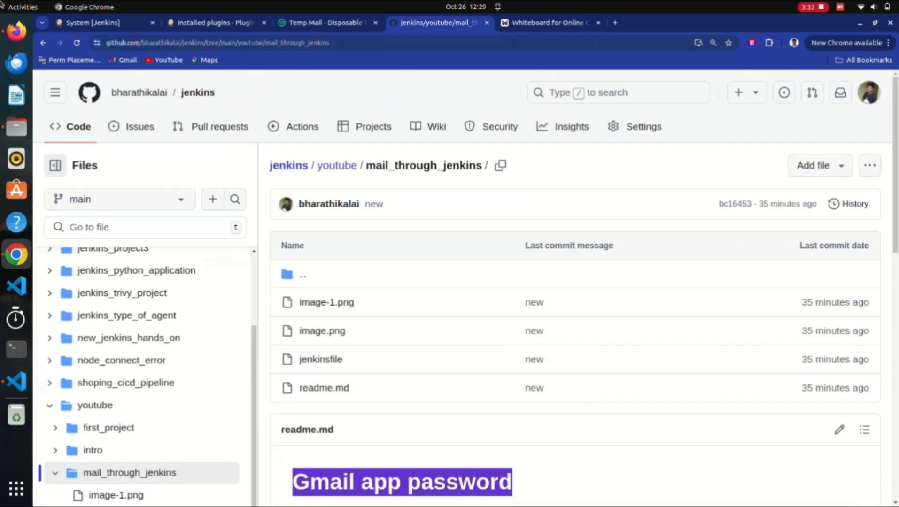
pyautogui.doubleClick(301, 43)
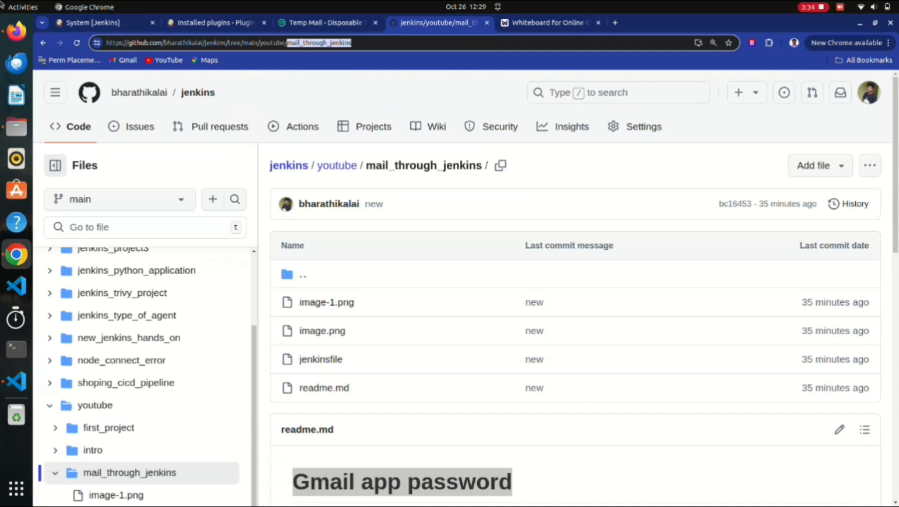
pyautogui.scroll(-8, 575, 282)
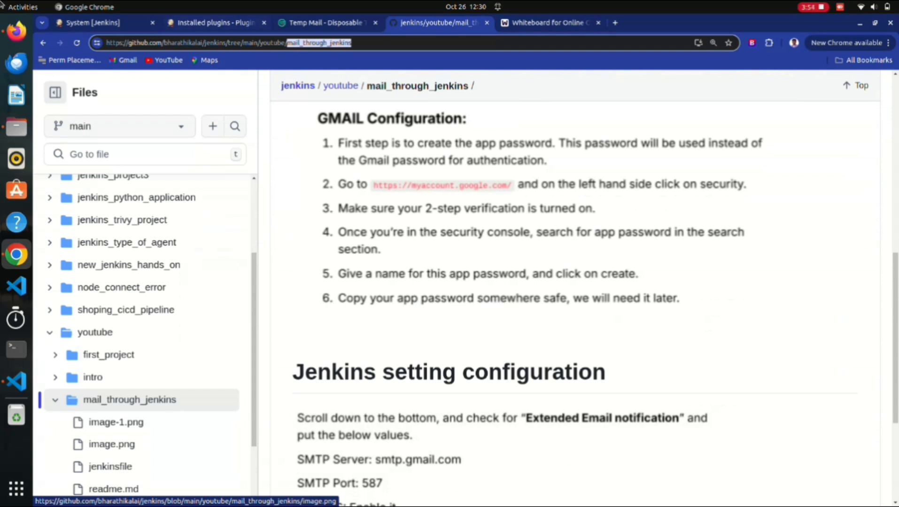
# Glance at the Jenkins system settings, then switch back to the GitHub setup notes.
pyautogui.click(112, 23)
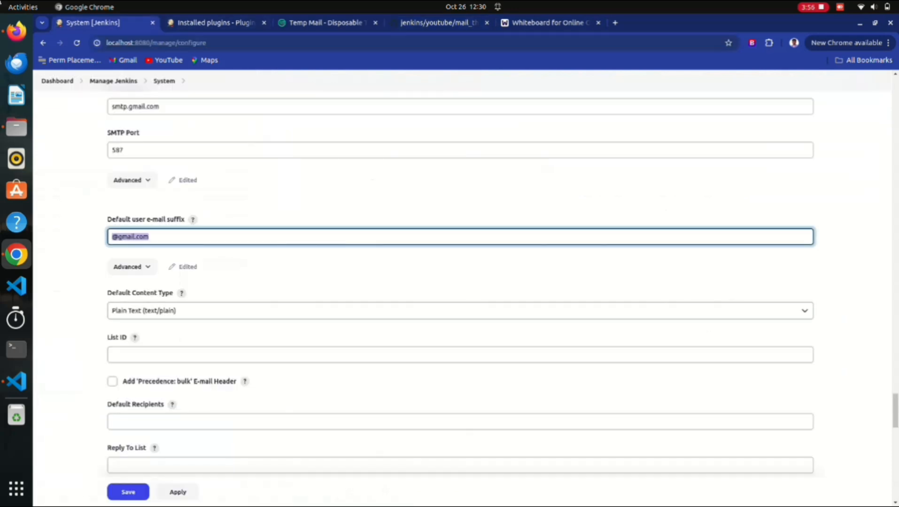
pyautogui.scroll(3, 460, 282)
pyautogui.moveTo(222, 234); pyautogui.dragTo(125, 234)
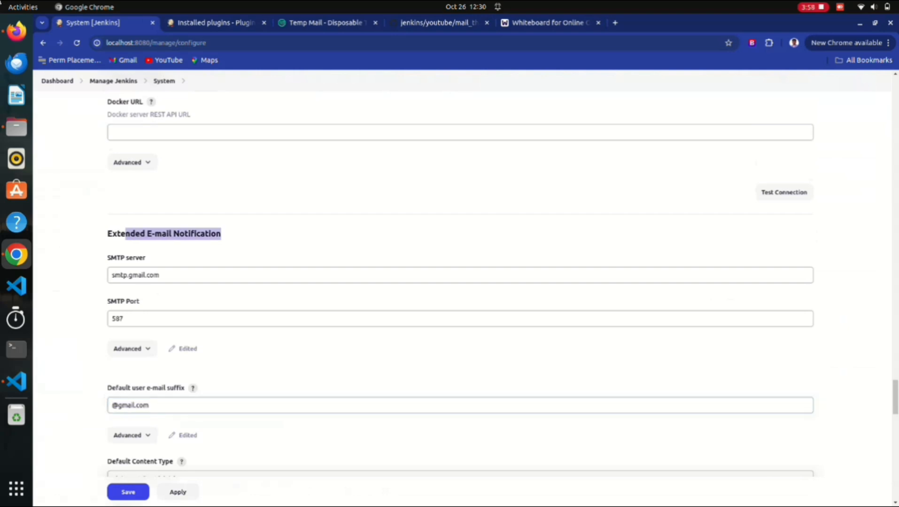
pyautogui.scroll(-2, 461, 282)
pyautogui.click(439, 23)
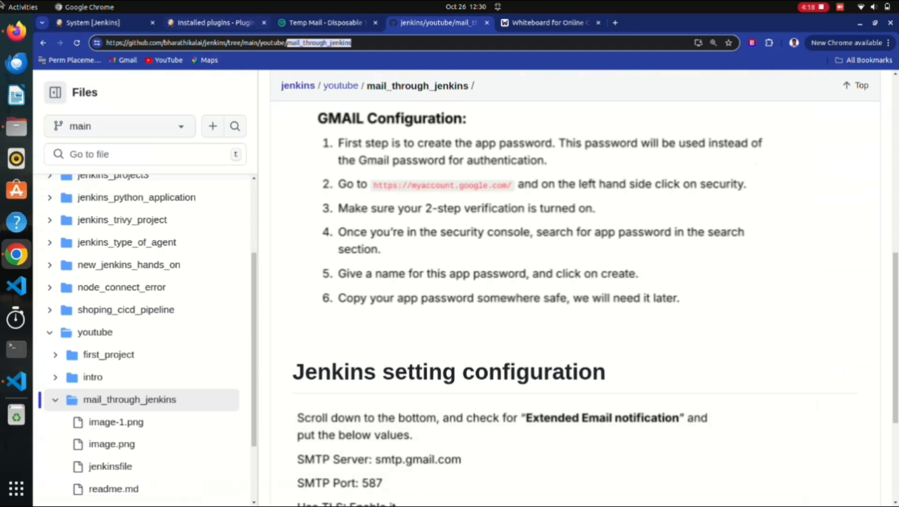
# Return to Jenkins System settings and open Manage Jenkins in a new background tab.
pyautogui.hotkey('ctrl', '1')
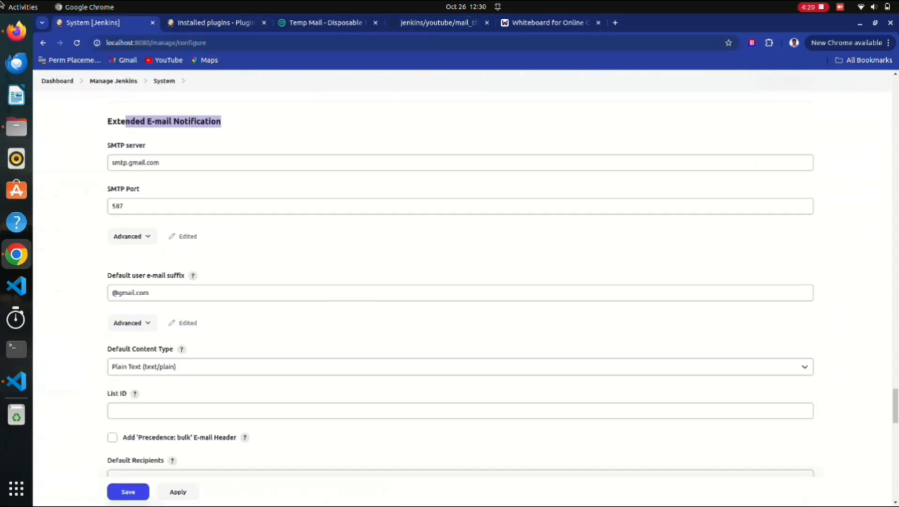
pyautogui.scroll(-1, 460, 286)
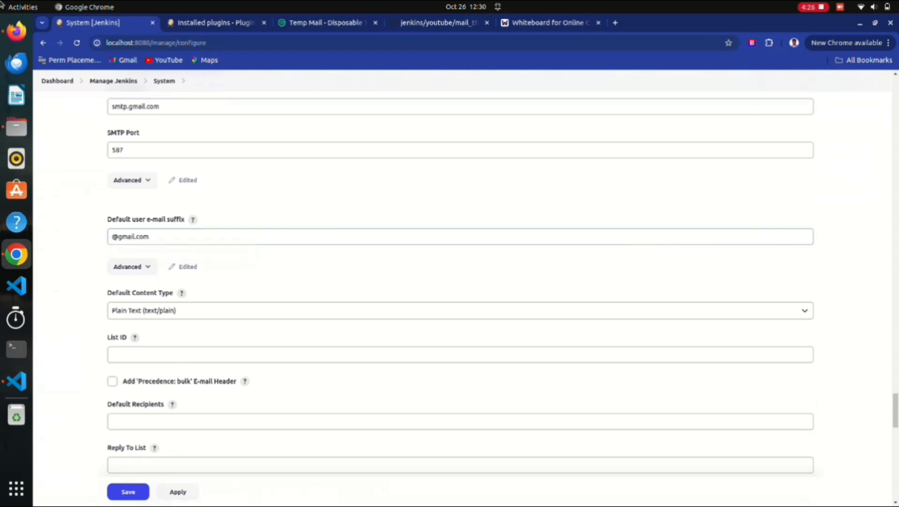
pyautogui.scroll(1, 460, 206)
pyautogui.scroll(-1, 460, 207)
pyautogui.scroll(2, 460, 254)
pyautogui.scroll(-20, 460, 254)
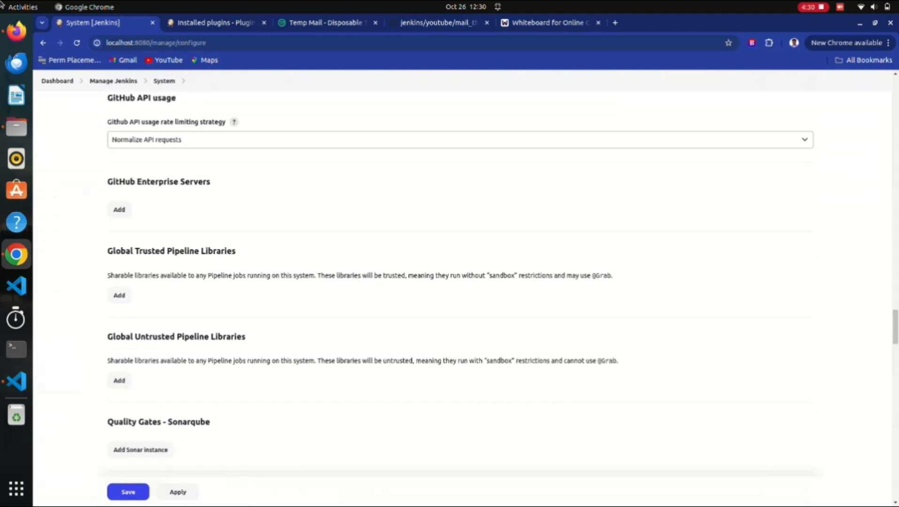
pyautogui.scroll(4, 460, 254)
pyautogui.middleClick(113, 81)
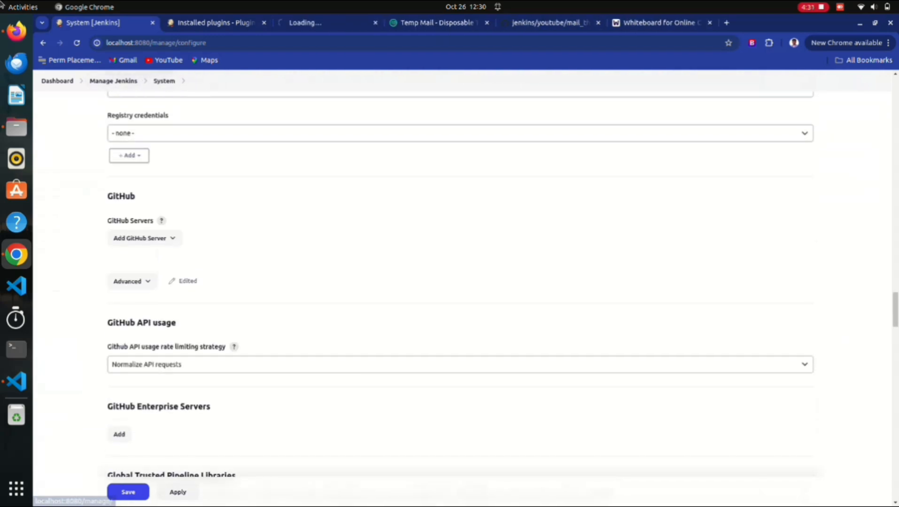
# Bring the Manage Jenkins tab forward and scroll to the System Configuration and Security sections.
pyautogui.click(325, 22)
pyautogui.scroll(-7, 300, 256)
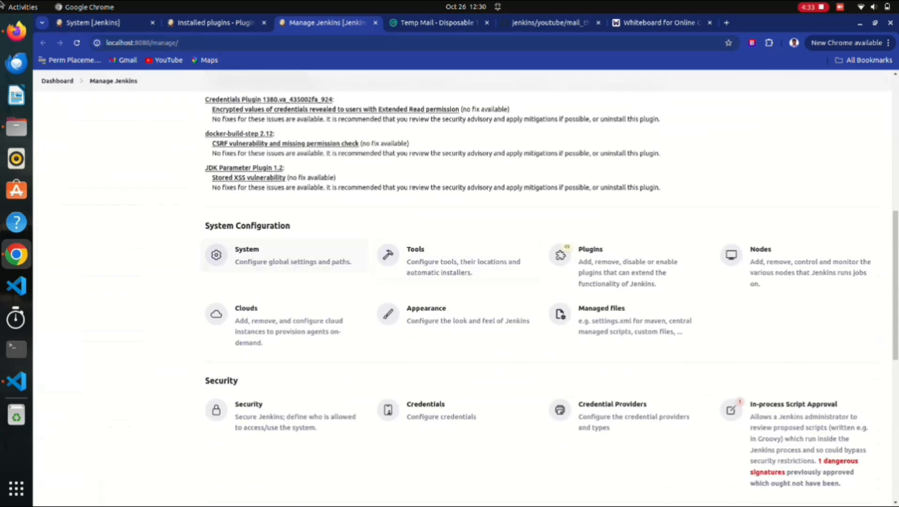
pyautogui.scroll(-2, 460, 281)
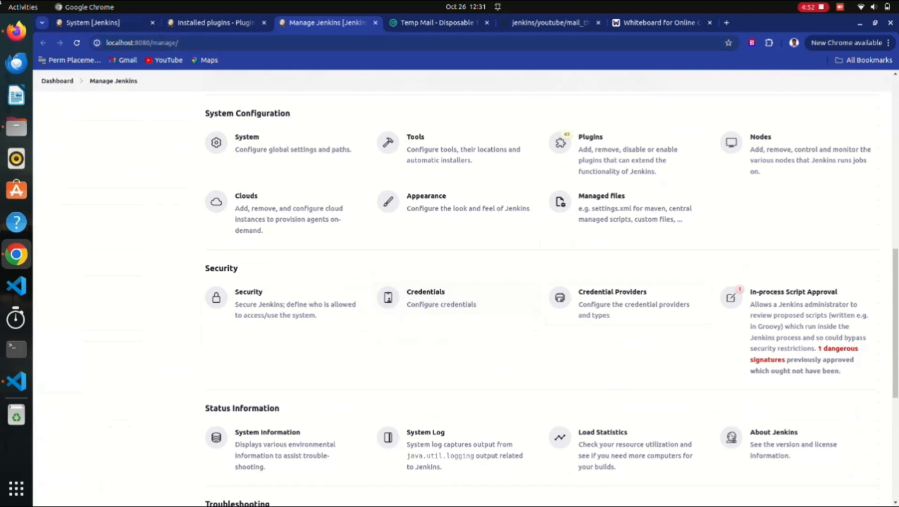
pyautogui.click(111, 23)
pyautogui.scroll(3, 423, 132)
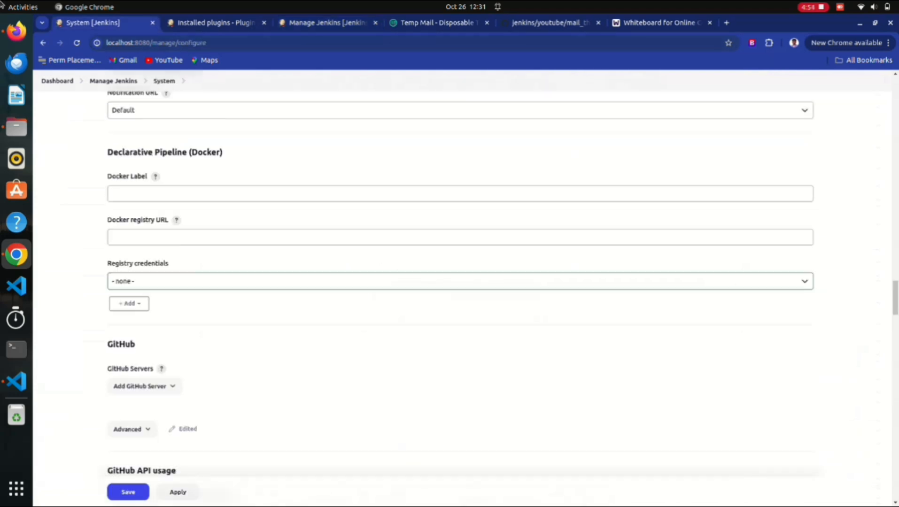
pyautogui.scroll(-3, 460, 282)
pyautogui.scroll(-10, 460, 282)
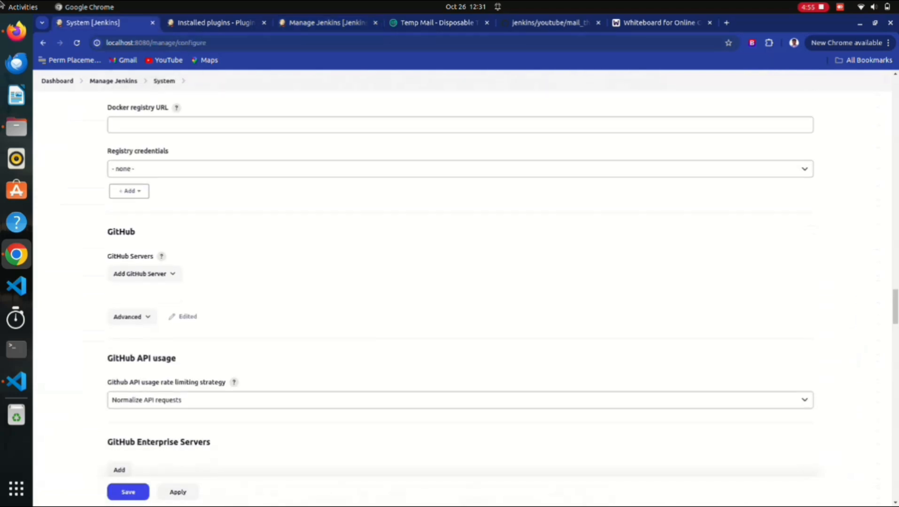
pyautogui.scroll(-15, 460, 282)
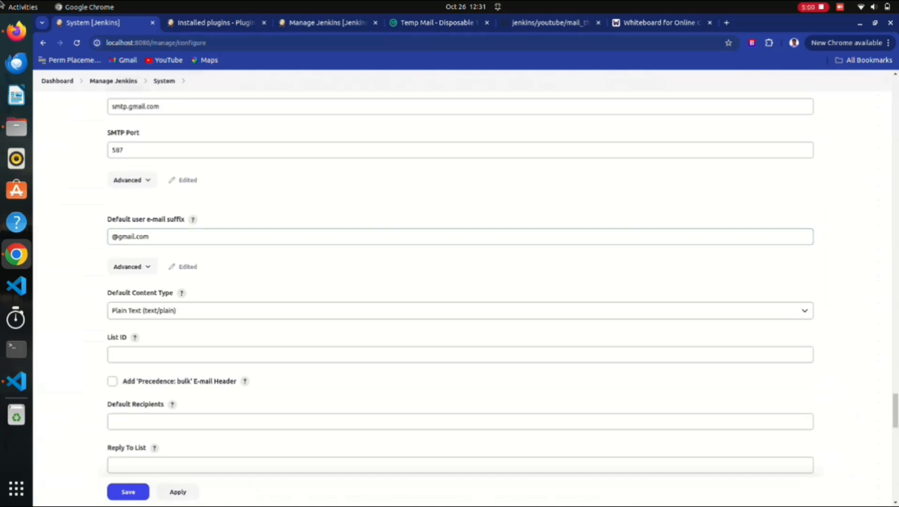
pyautogui.scroll(3, 461, 282)
pyautogui.scroll(-4, 461, 282)
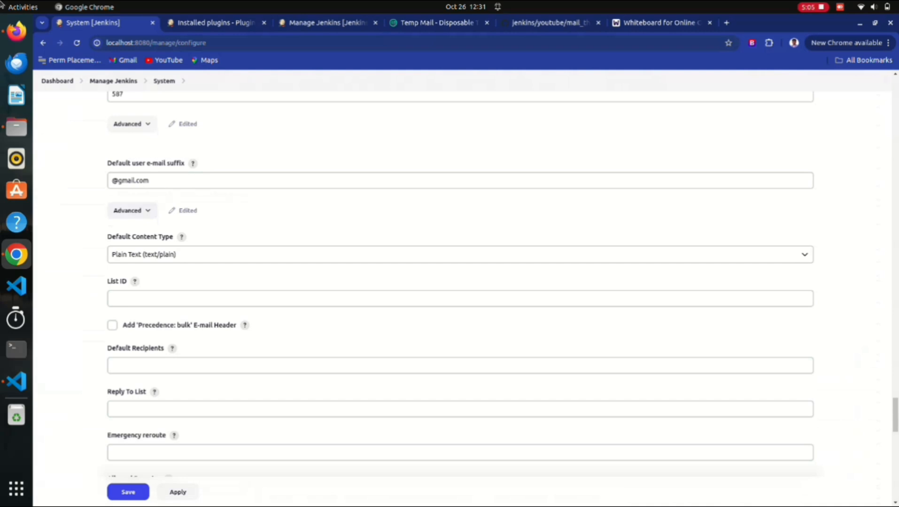
pyautogui.scroll(-2, 460, 282)
pyautogui.scroll(-10, 461, 282)
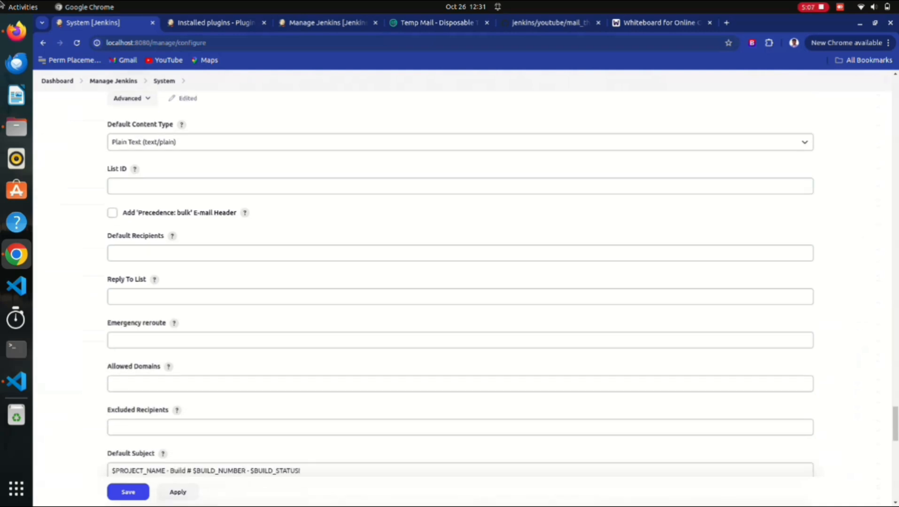
pyautogui.scroll(3, 461, 282)
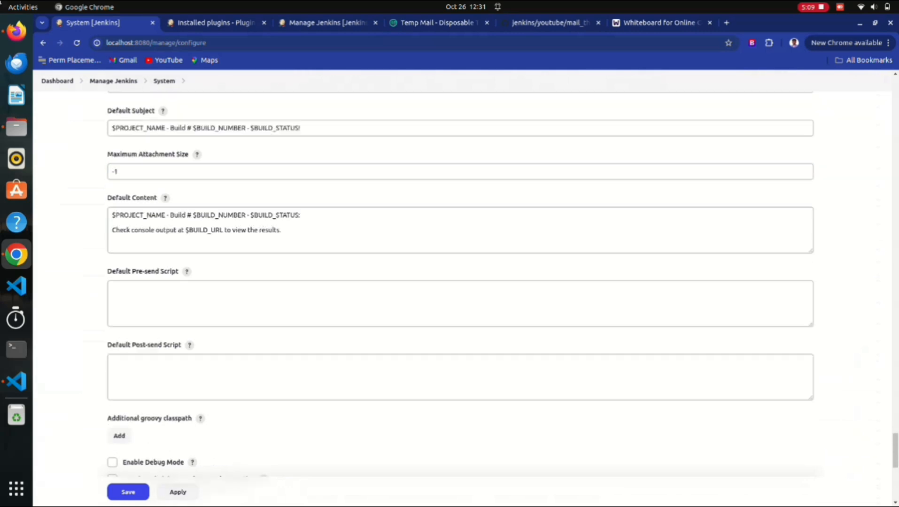
pyautogui.doubleClick(140, 246)
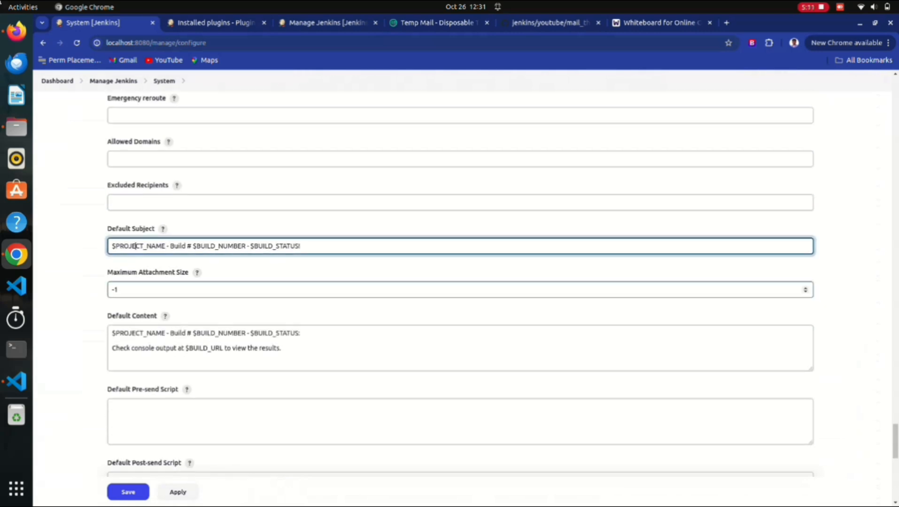
pyautogui.click(112, 340)
pyautogui.scroll(-2, 460, 281)
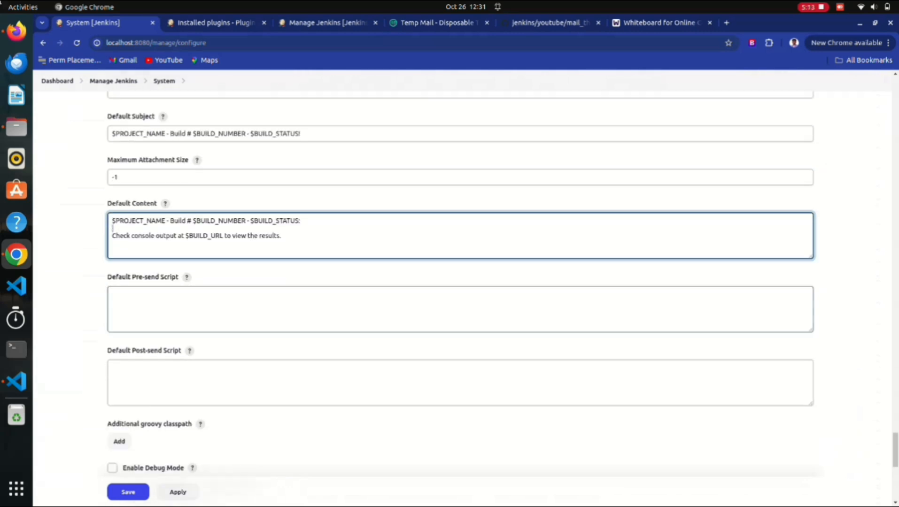
pyautogui.scroll(2, 460, 282)
pyautogui.scroll(2, 460, 282)
pyautogui.scroll(-2, 460, 282)
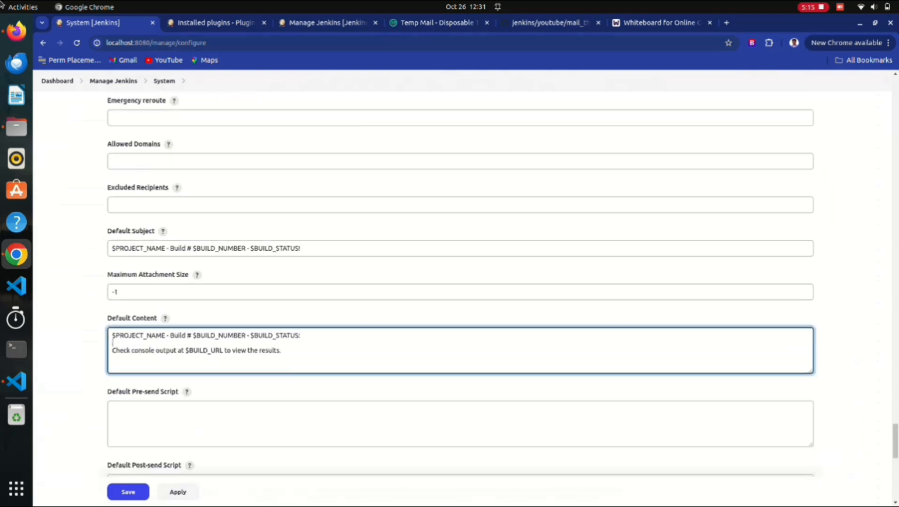
pyautogui.scroll(1, 460, 282)
pyautogui.scroll(-4, 460, 281)
pyautogui.scroll(-6, 460, 282)
pyautogui.scroll(11, 461, 281)
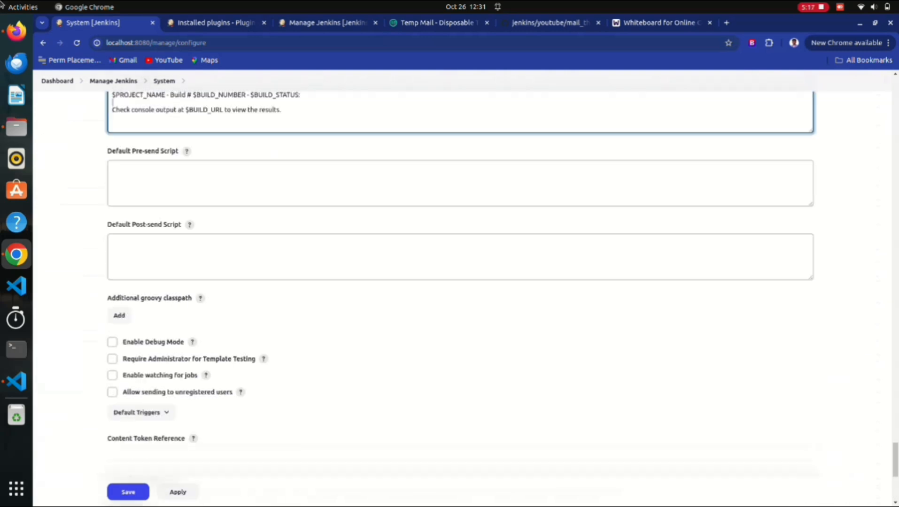
pyautogui.scroll(3, 461, 282)
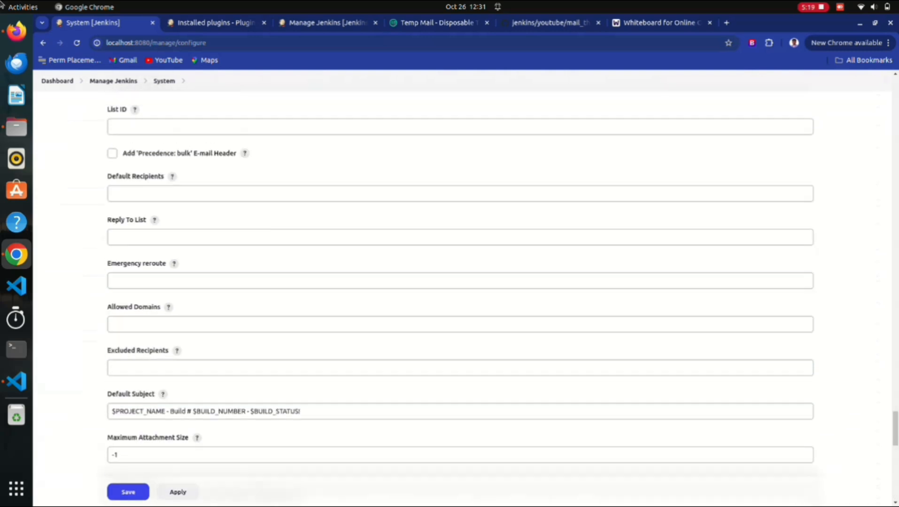
pyautogui.click(130, 240)
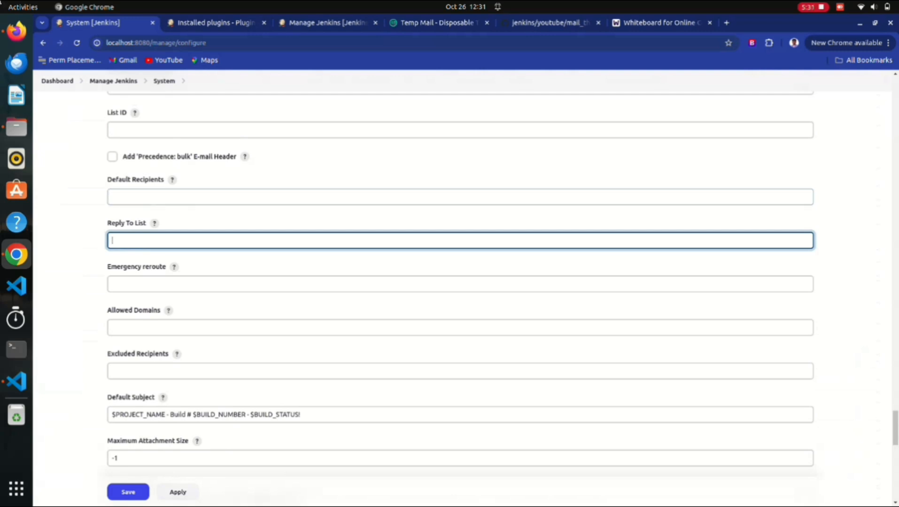
pyautogui.doubleClick(116, 223)
pyautogui.click(116, 223)
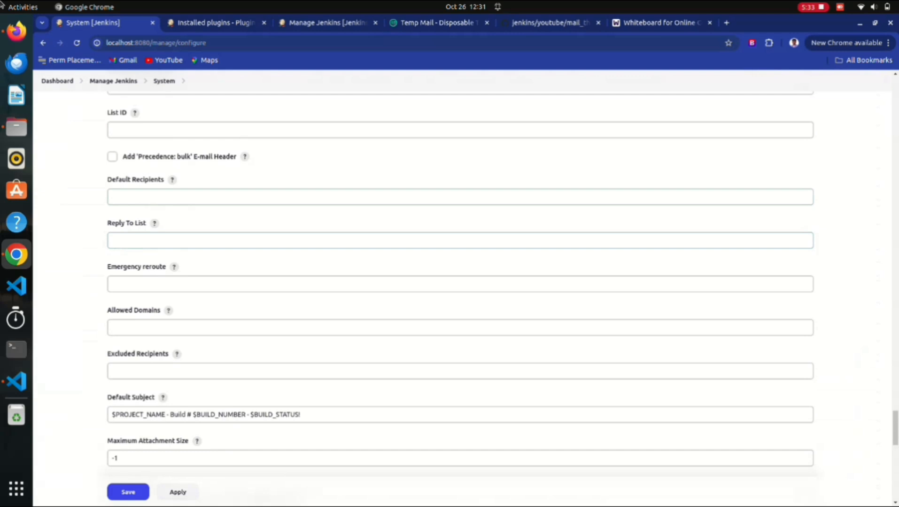
pyautogui.scroll(3, 460, 282)
pyautogui.scroll(-7, 461, 282)
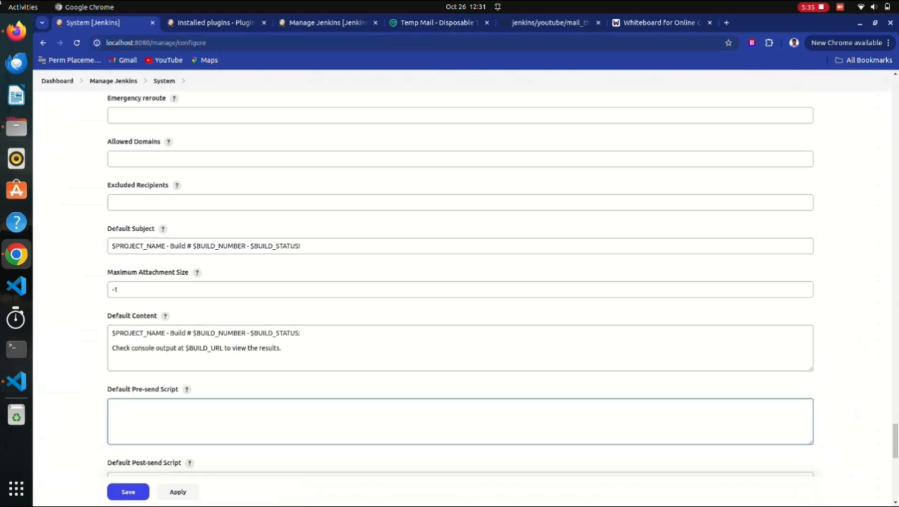
pyautogui.scroll(-10, 461, 282)
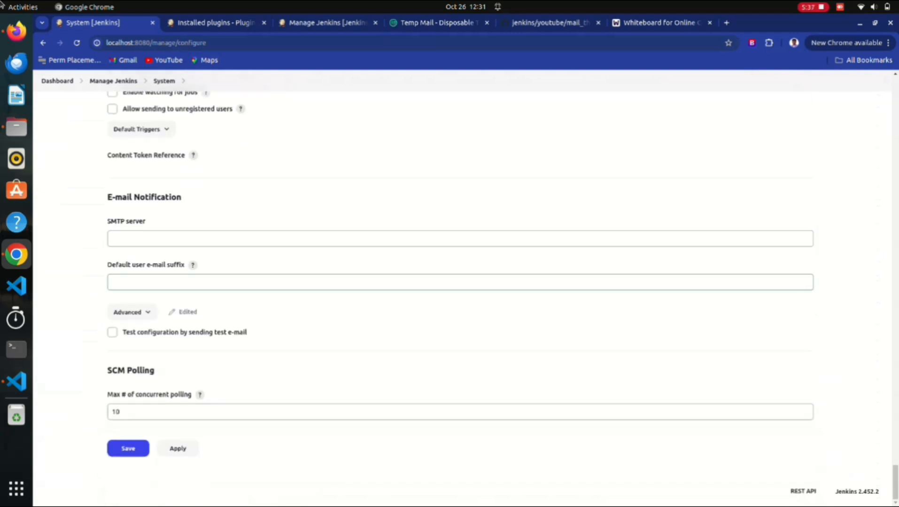
# Save the system settings, then set up a Pipeline item named jenkins-gmail-notification.
pyautogui.click(127, 449)
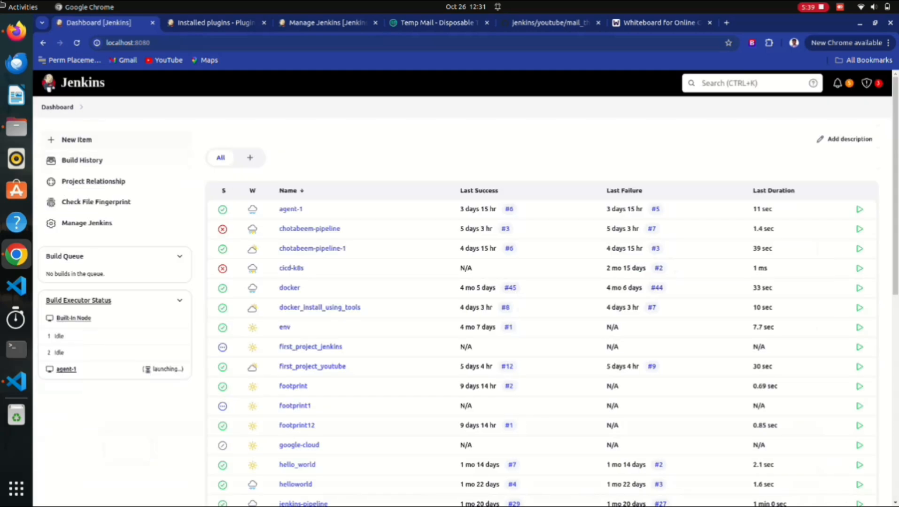
pyautogui.click(76, 139)
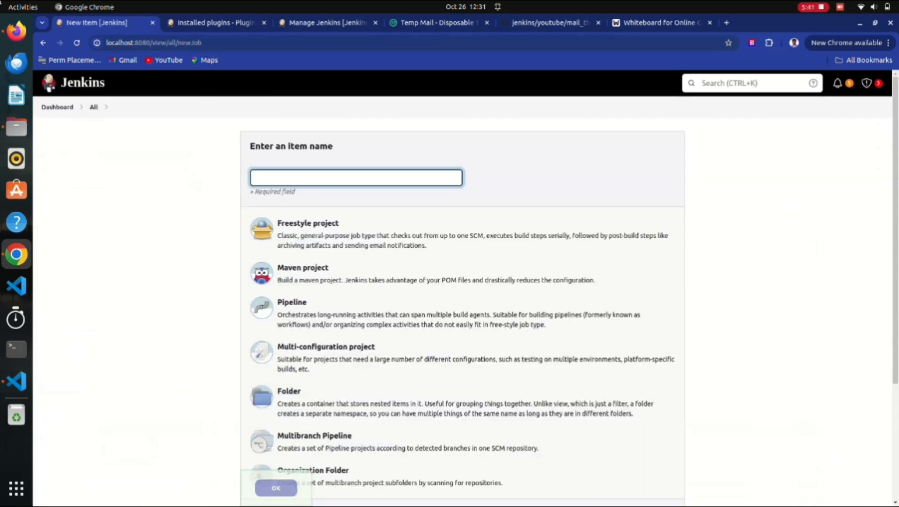
pyautogui.write('jenkins-gmail-notigication')
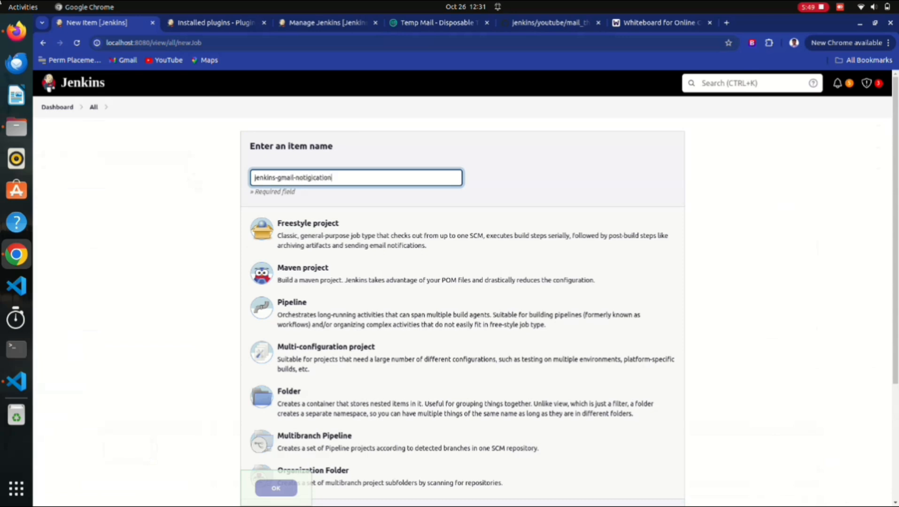
pyautogui.press('BackSpace')
pyautogui.press('BackSpace')
pyautogui.press('BackSpace')
pyautogui.press('BackSpace')
pyautogui.press('BackSpace')
pyautogui.press('BackSpace')
pyautogui.press('BackSpace')
pyautogui.press('BackSpace')
pyautogui.write('fication')
pyautogui.scroll(-3, 463, 221)
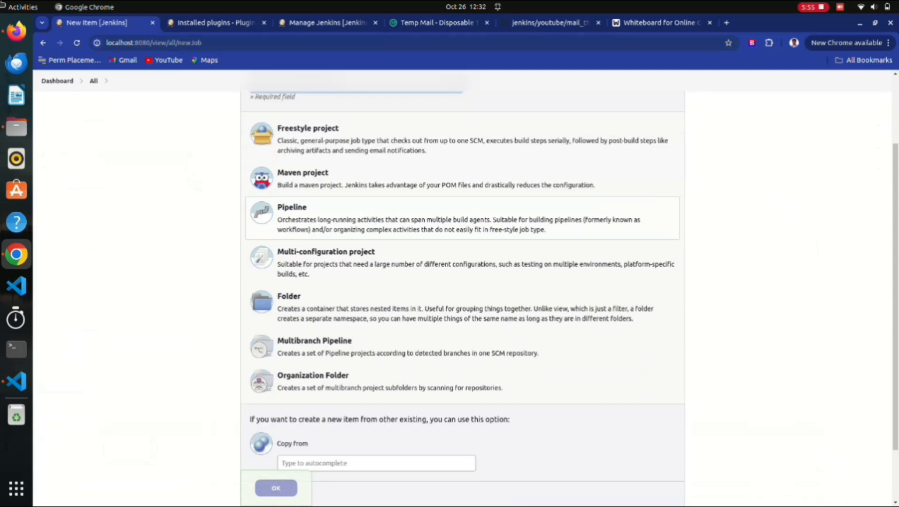
pyautogui.click(463, 201)
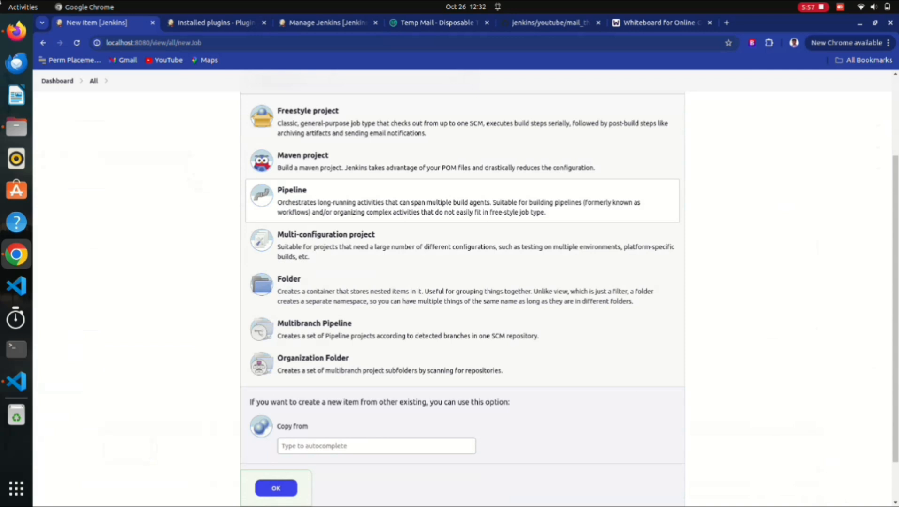
# Create the pipeline job and load the Hello World sample script.
pyautogui.scroll(-2, 463, 282)
pyautogui.click(276, 444)
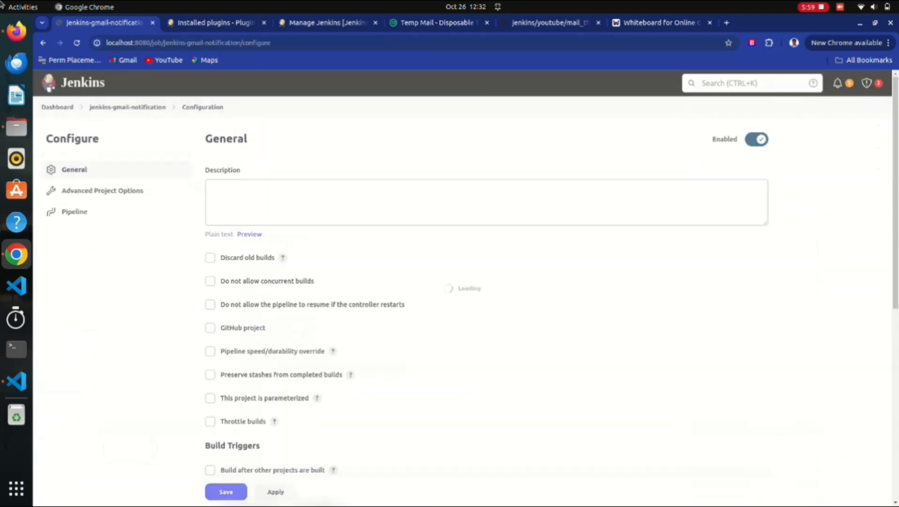
pyautogui.scroll(-10, 463, 281)
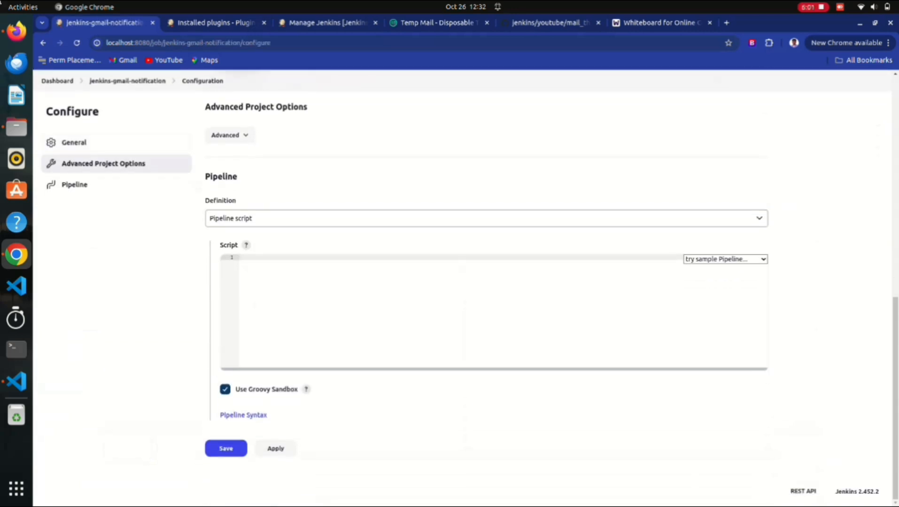
pyautogui.click(725, 259)
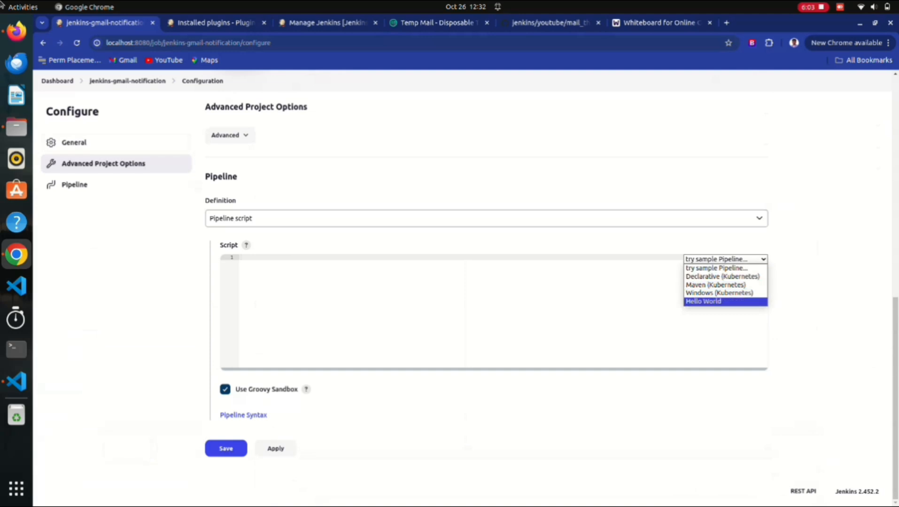
pyautogui.click(723, 303)
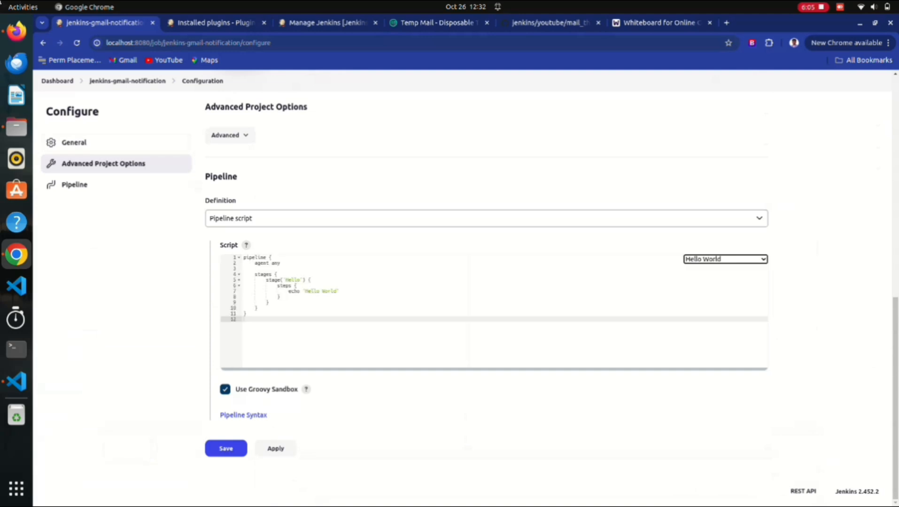
# Rename the sample stage to Build and make it echo 'building is done'.
pyautogui.click(303, 280)
pyautogui.press('BackSpace')
pyautogui.press('BackSpace')
pyautogui.press('BackSpace')
pyautogui.press('BackSpace')
pyautogui.press('BackSpace')
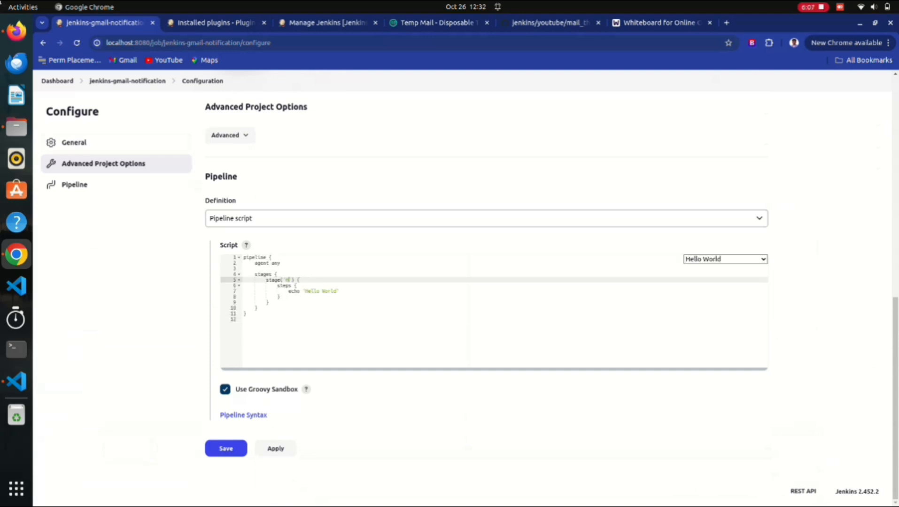
pyautogui.write('Suild')
pyautogui.press('Down')
pyautogui.press('Down')
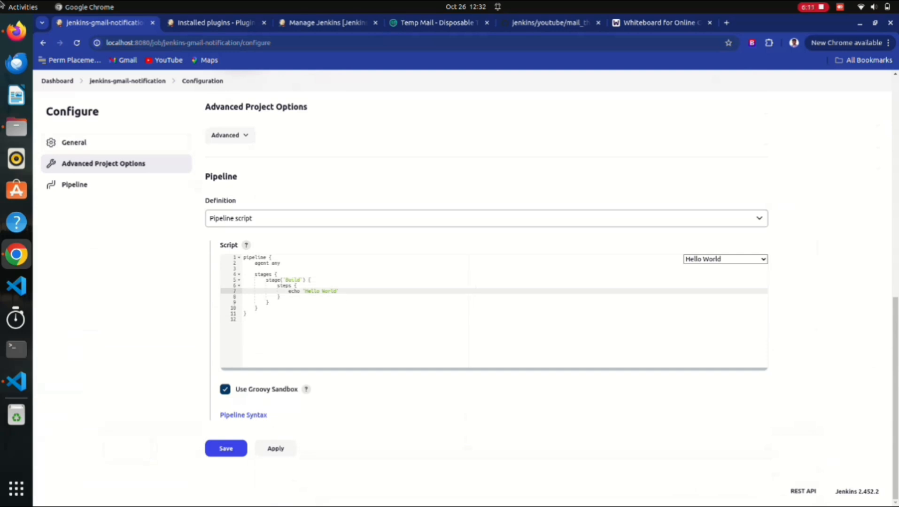
pyautogui.press('BackSpace')
pyautogui.press('BackSpace')
pyautogui.press('BackSpace')
pyautogui.press('BackSpace')
pyautogui.press('BackSpace')
pyautogui.press('BackSpace')
pyautogui.press('BackSpace')
pyautogui.press('BackSpace')
pyautogui.press('BackSpace')
pyautogui.press('BackSpace')
pyautogui.press('BackSpace')
pyautogui.write('building is done')
# Duplicate the Build stage block below itself and fix the indentation.
pyautogui.moveTo(270, 302); pyautogui.dragTo(244, 281)
pyautogui.hotkey('ctrl', 'c')
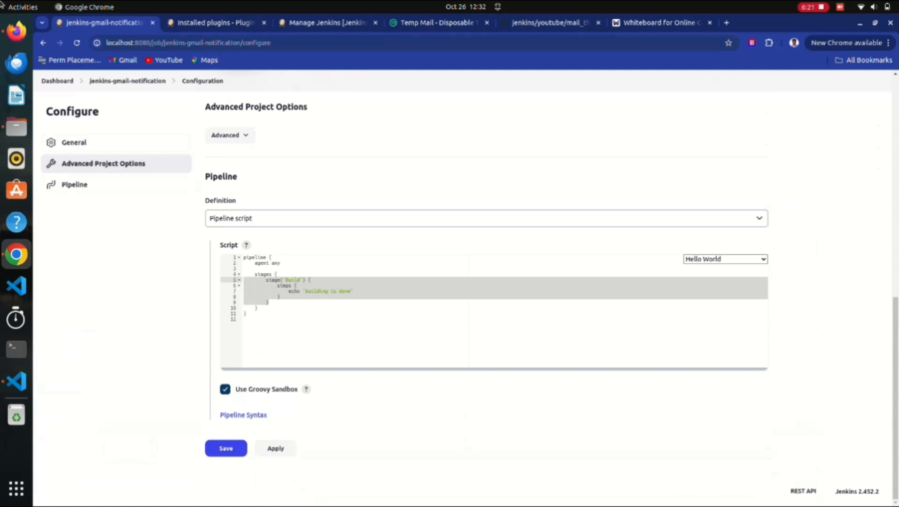
pyautogui.press('Right')
pyautogui.press('Return')
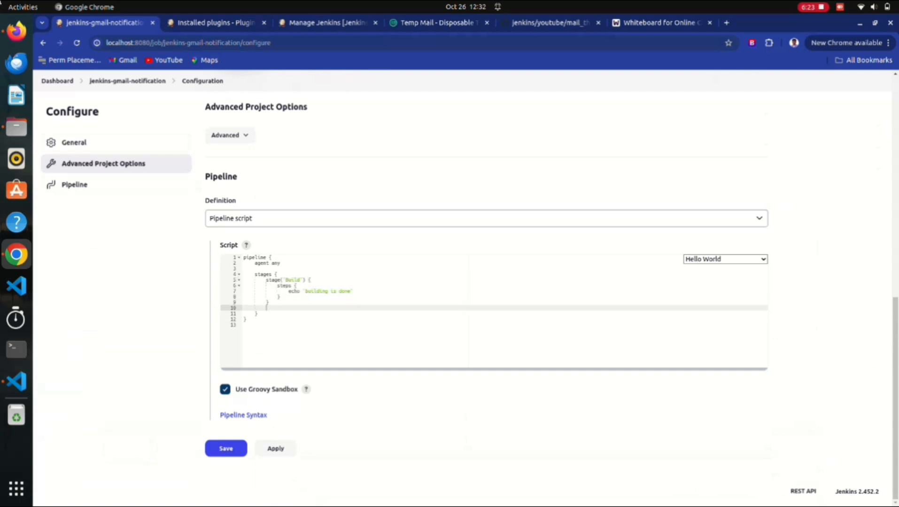
pyautogui.hotkey('ctrl', 'v')
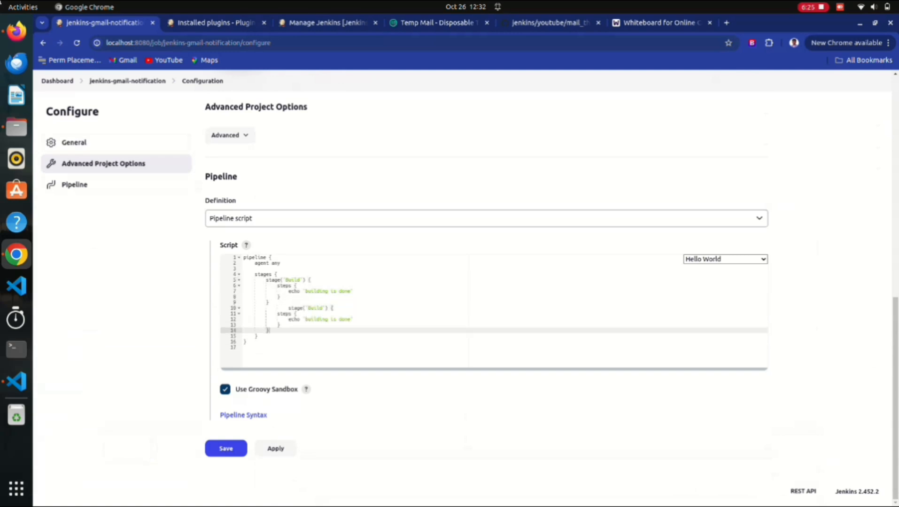
pyautogui.press('Up')
pyautogui.press('Up')
pyautogui.press('Up')
pyautogui.press('Up')
pyautogui.press('BackSpace')
pyautogui.press('BackSpace')
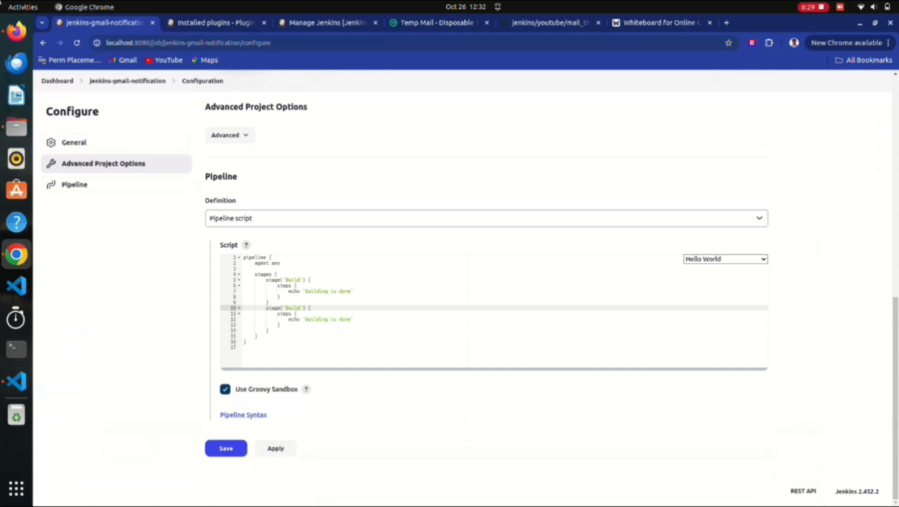
# Rename the second stage to testing, echoing 'testing is done'.
pyautogui.press('BackSpace')
pyautogui.press('BackSpace')
pyautogui.press('BackSpace')
pyautogui.press('BackSpace')
pyautogui.press('BackSpace')
pyautogui.write('testing')
pyautogui.click(329, 319)
pyautogui.press('BackSpace')
pyautogui.press('BackSpace')
pyautogui.press('BackSpace')
pyautogui.press('BackSpace')
pyautogui.press('BackSpace')
pyautogui.press('BackSpace')
pyautogui.press('BackSpace')
pyautogui.press('BackSpace')
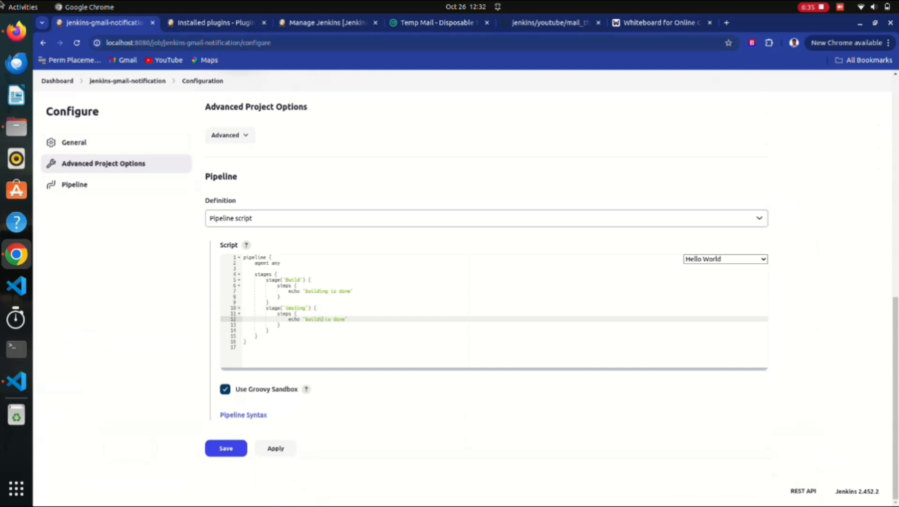
pyautogui.write('testing')
pyautogui.press('BackSpace')
pyautogui.press('BackSpace')
pyautogui.press('BackSpace')
pyautogui.write('ng')
# Save the job, run Build Now, and open build #1's console output.
pyautogui.click(275, 448)
pyautogui.click(226, 449)
pyautogui.click(77, 181)
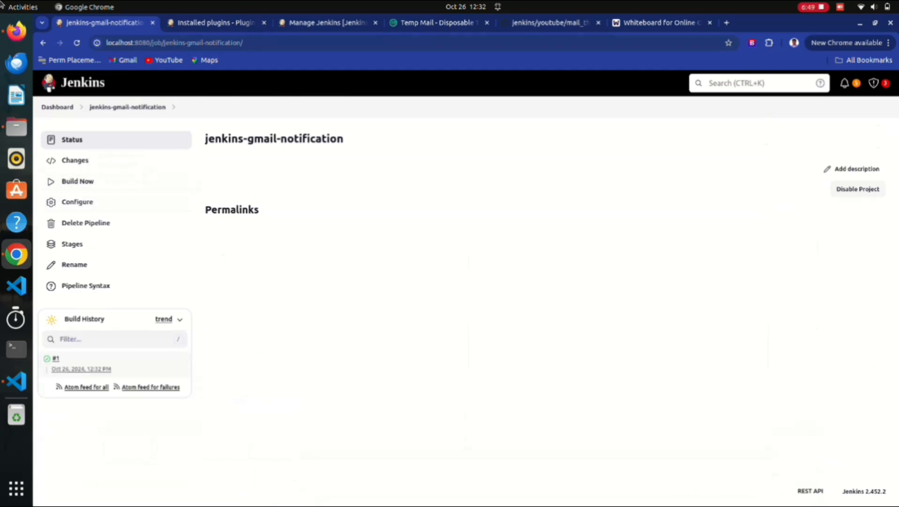
pyautogui.click(56, 358)
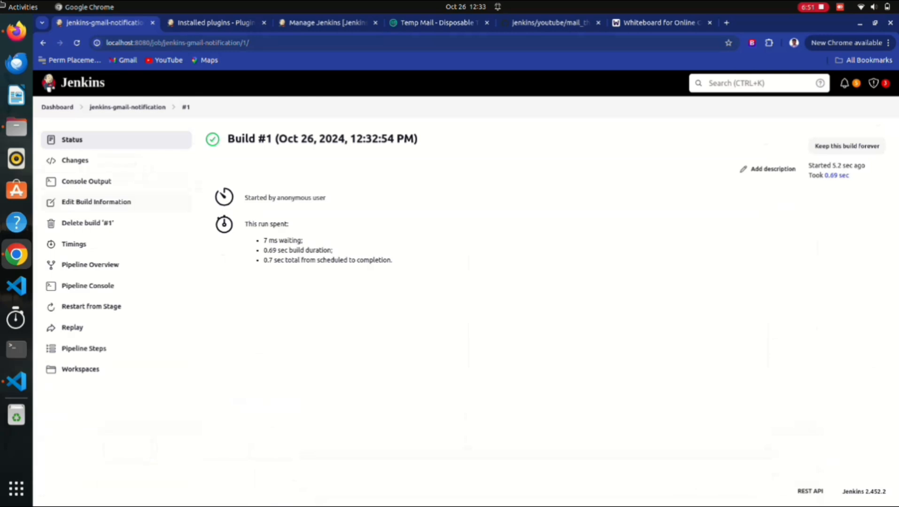
pyautogui.click(87, 181)
# Select the 'building is done' and 'testing is done' lines in the console log.
pyautogui.moveTo(277, 379); pyautogui.dragTo(212, 171)
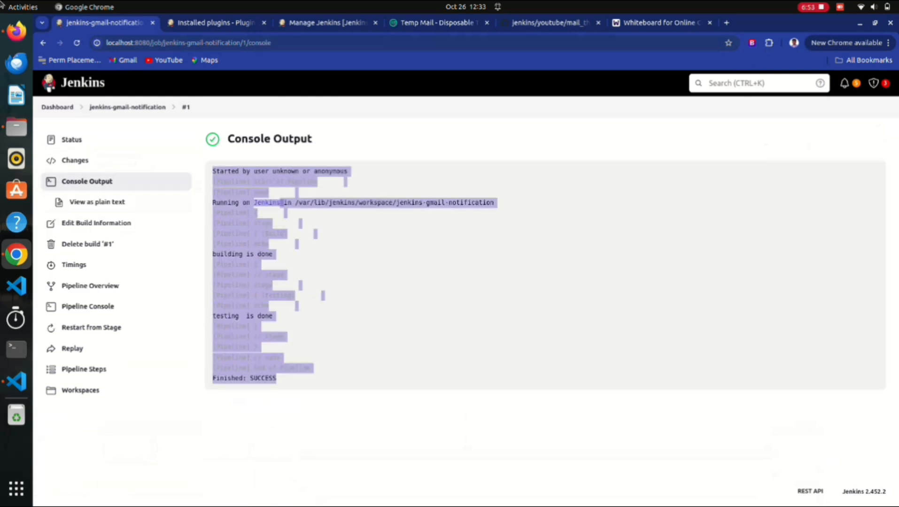
pyautogui.tripleClick(265, 254)
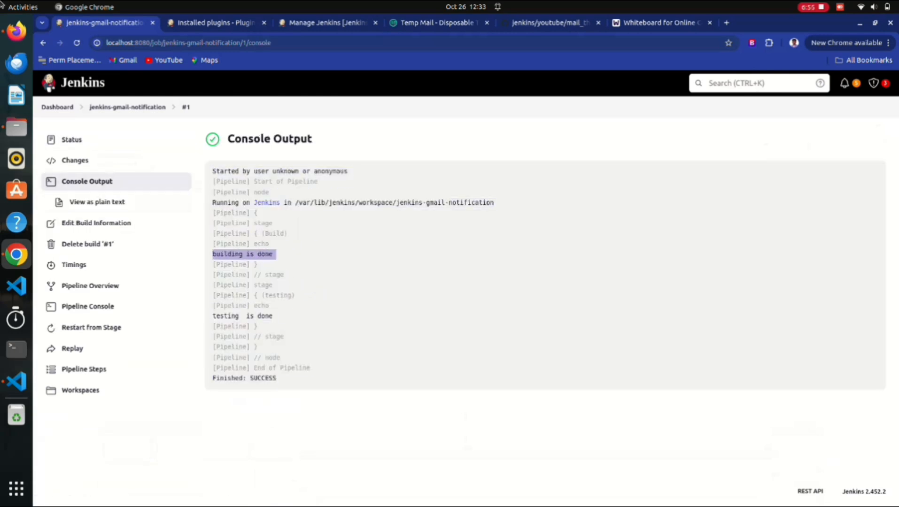
pyautogui.doubleClick(265, 316)
pyautogui.moveTo(265, 316); pyautogui.dragTo(145, 106)
# Return to the job and reopen its configuration at the pipeline script.
pyautogui.click(144, 107)
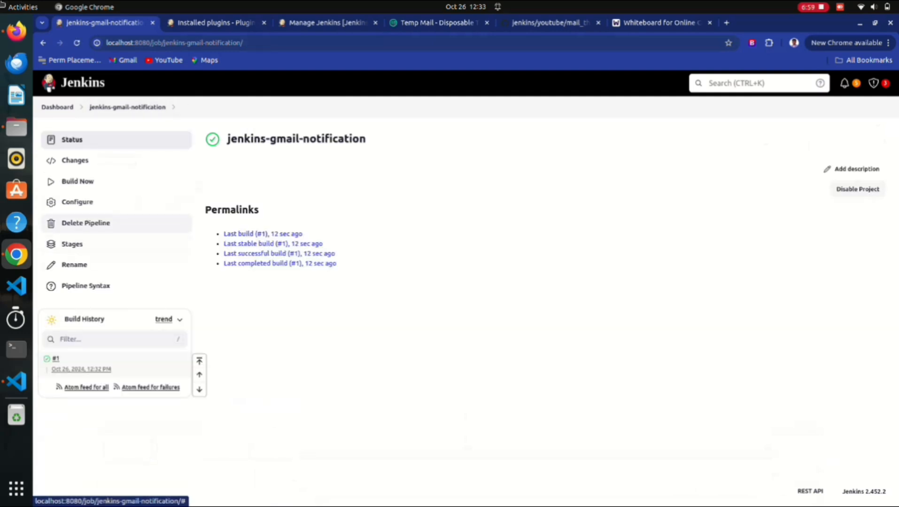
pyautogui.click(77, 202)
pyautogui.press('End')
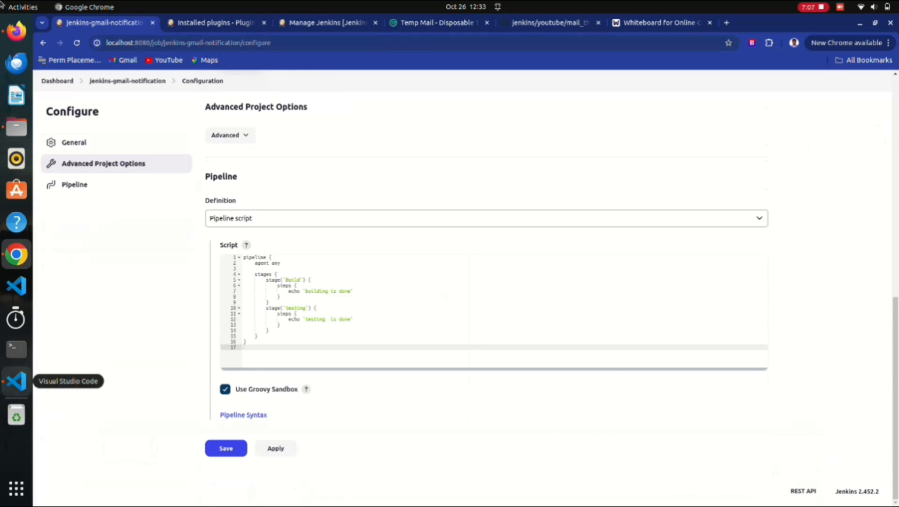
# Open the mail_through_jenkins jenkinsfile and copy its post block, lines 21–36.
pyautogui.hotkey('ctrl', '5')
pyautogui.scroll(-4, 564, 281)
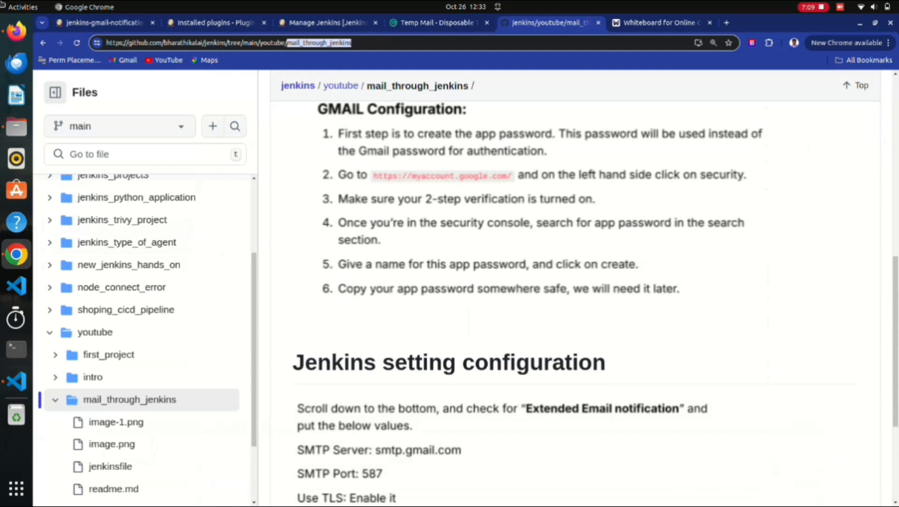
pyautogui.scroll(-2, 141, 353)
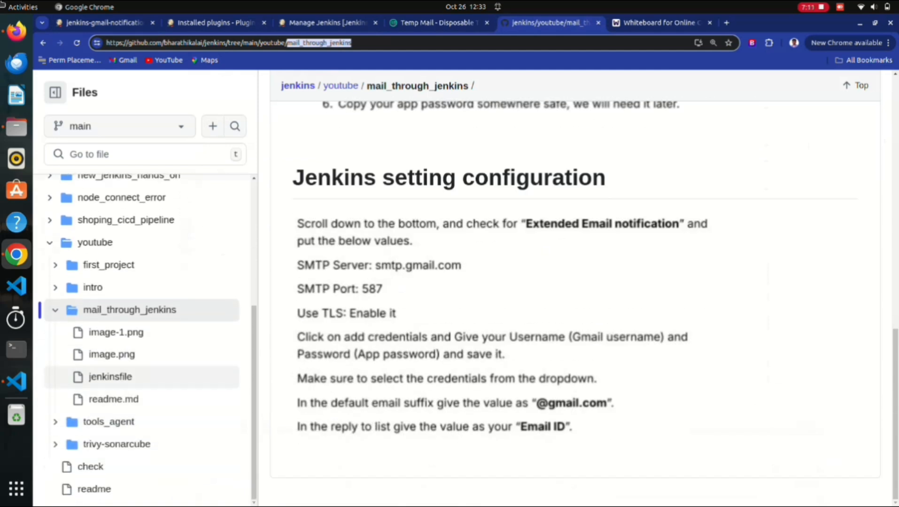
pyautogui.click(111, 377)
pyautogui.scroll(-5, 564, 306)
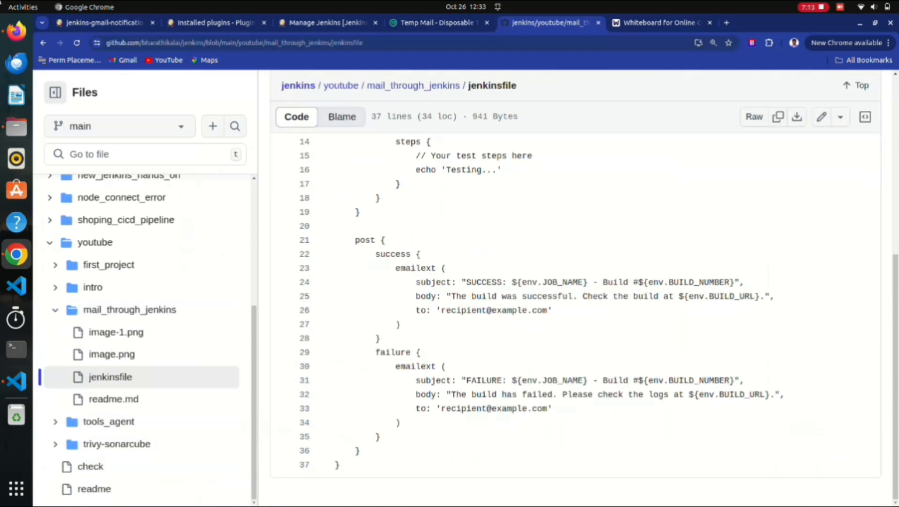
pyautogui.scroll(6, 564, 305)
pyautogui.scroll(-1, 563, 305)
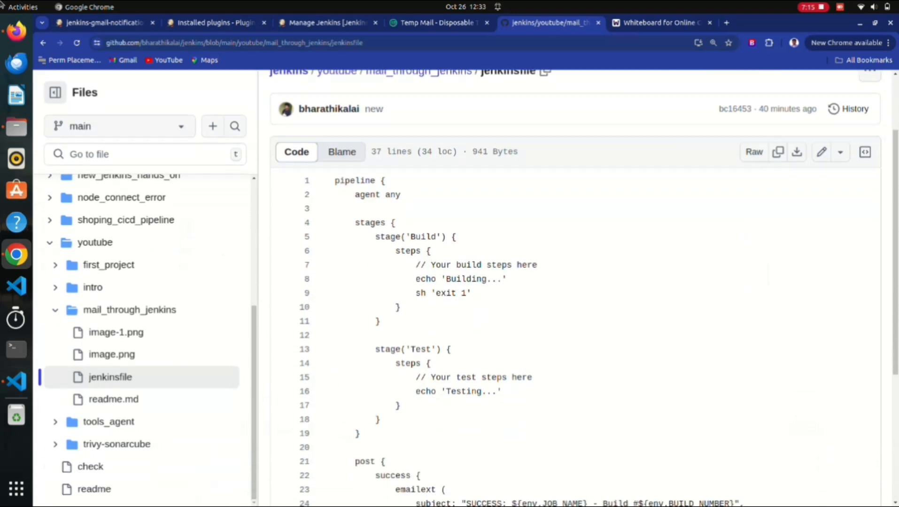
pyautogui.scroll(-3, 564, 306)
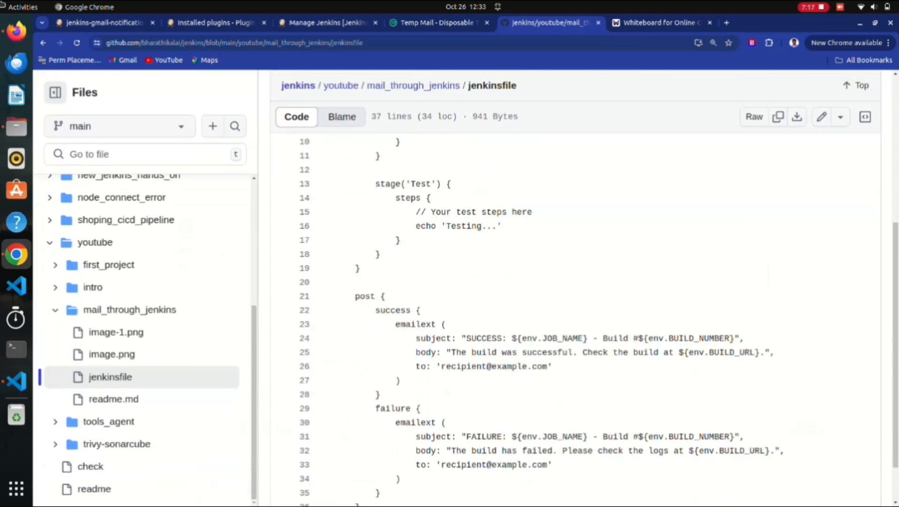
pyautogui.scroll(-2, 563, 305)
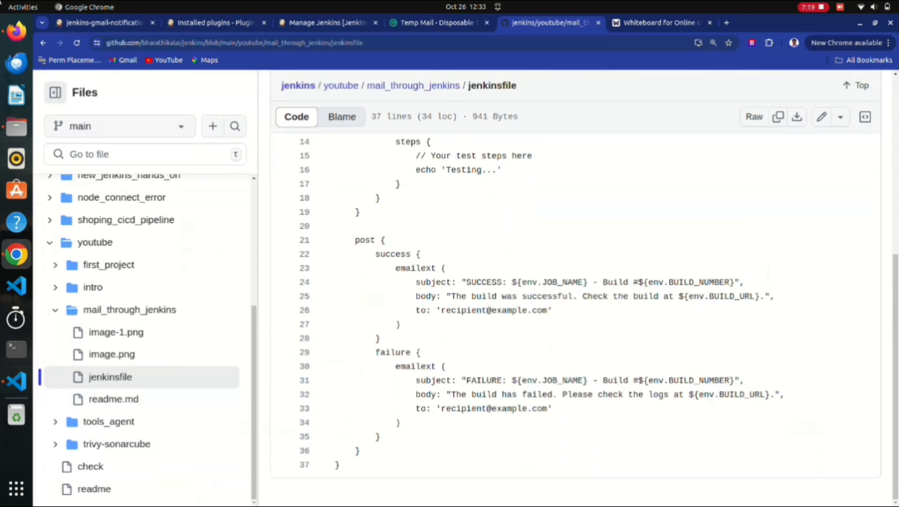
pyautogui.moveTo(356, 240); pyautogui.dragTo(359, 451)
pyautogui.rightClick(375, 366)
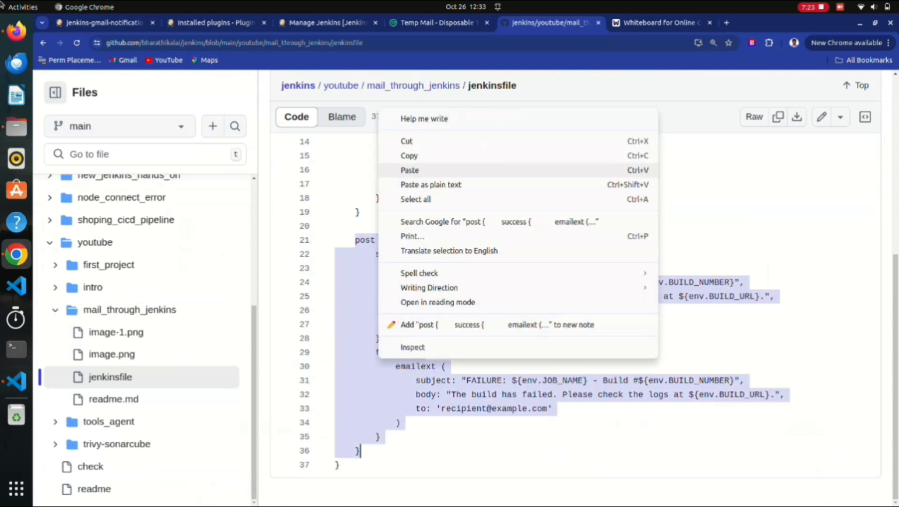
pyautogui.click(399, 156)
# Review the stages and Test stage, then copy the lines 21–36 post block again.
pyautogui.scroll(3, 399, 235)
pyautogui.scroll(5, 564, 305)
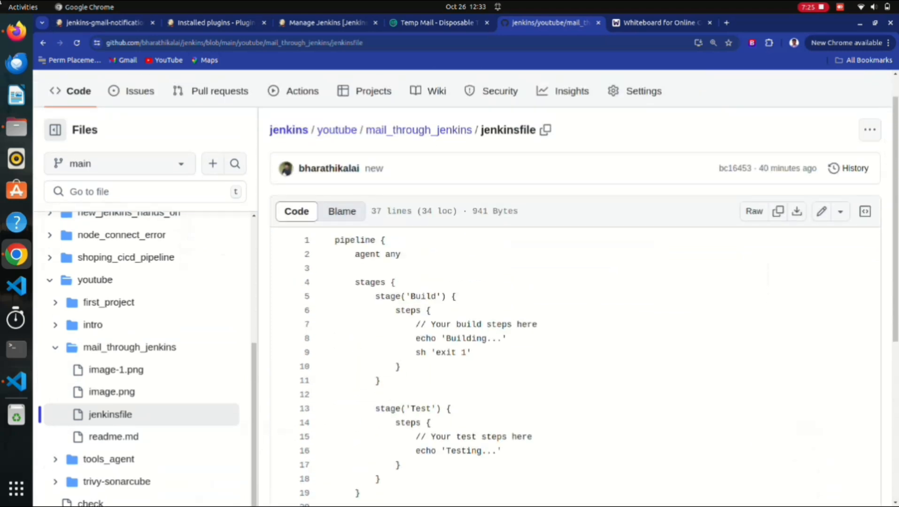
pyautogui.moveTo(356, 282); pyautogui.dragTo(457, 451)
pyautogui.scroll(-2, 457, 451)
pyautogui.click(427, 240)
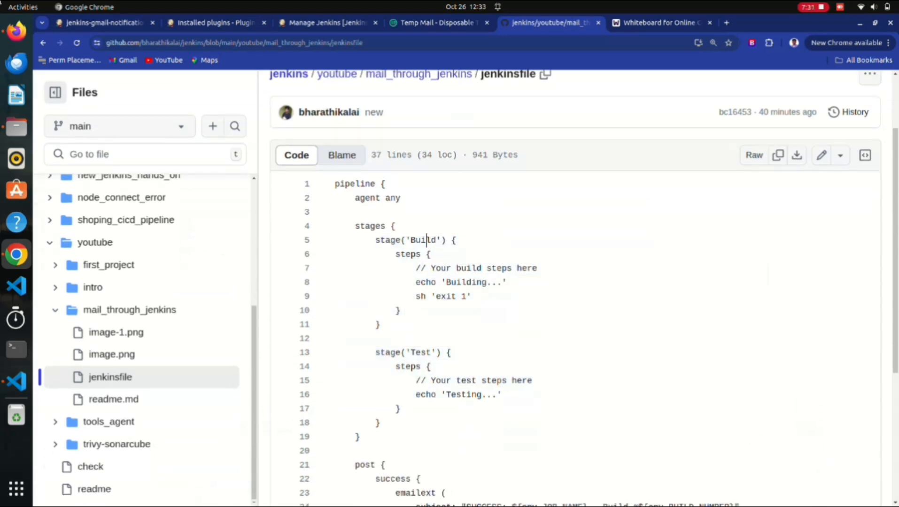
pyautogui.tripleClick(420, 353)
pyautogui.scroll(-5, 335, 366)
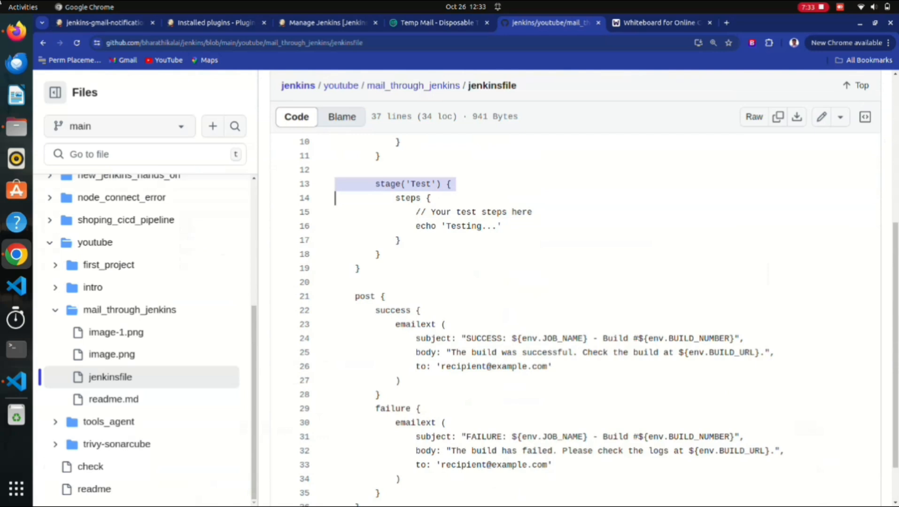
pyautogui.scroll(-2, 350, 240)
pyautogui.moveTo(350, 240); pyautogui.dragTo(360, 451)
pyautogui.rightClick(371, 361)
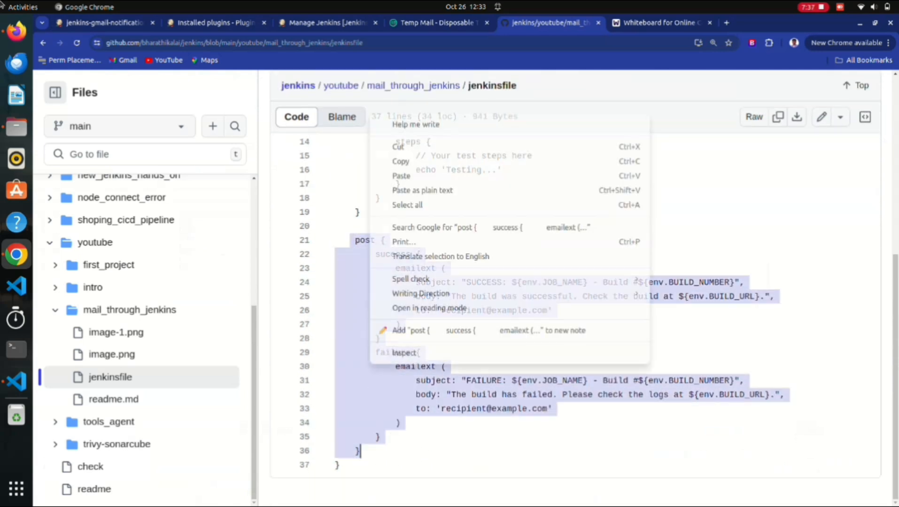
pyautogui.click(401, 161)
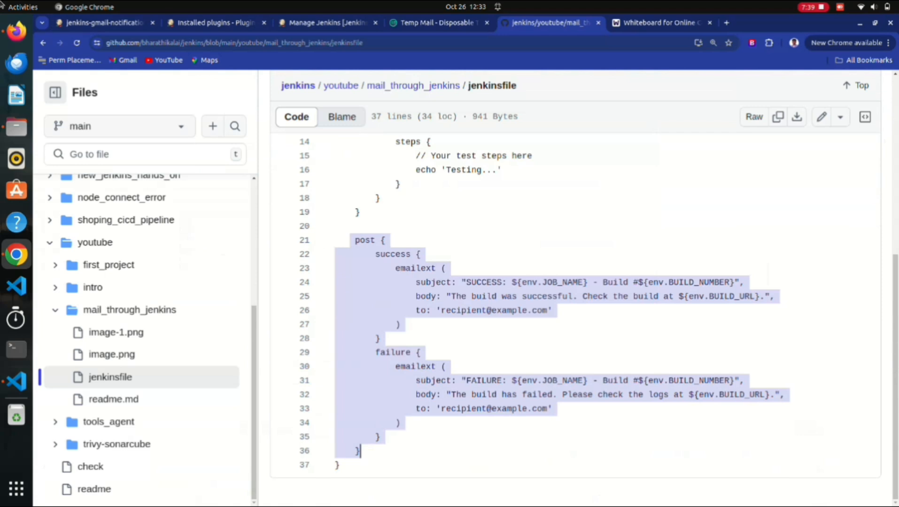
# Inspect the success (22–28) and failure (29–36) email blocks, then reselect the whole post block.
pyautogui.moveTo(381, 339); pyautogui.dragTo(356, 254)
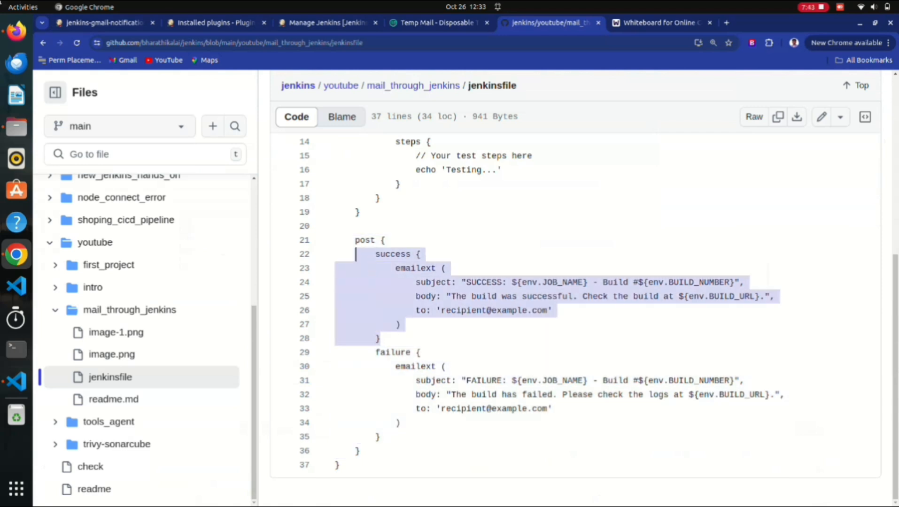
pyautogui.moveTo(375, 353); pyautogui.dragTo(360, 451)
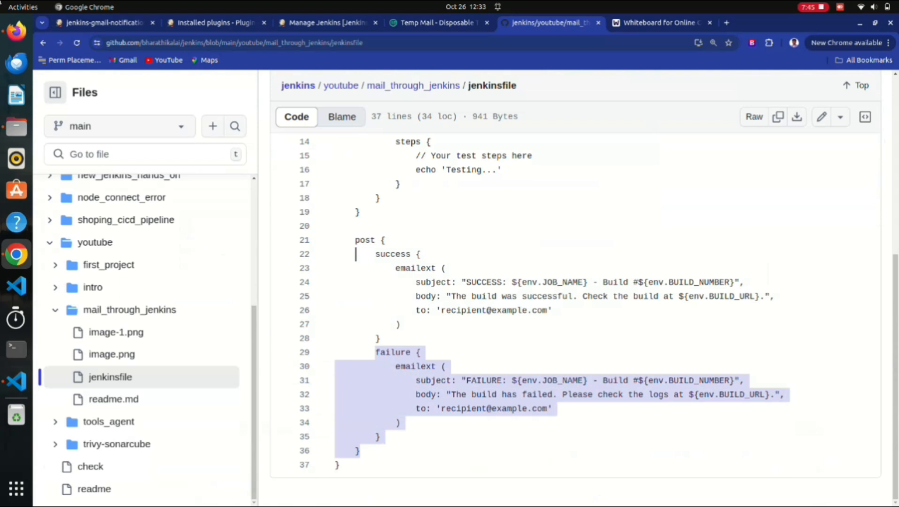
pyautogui.click(360, 451)
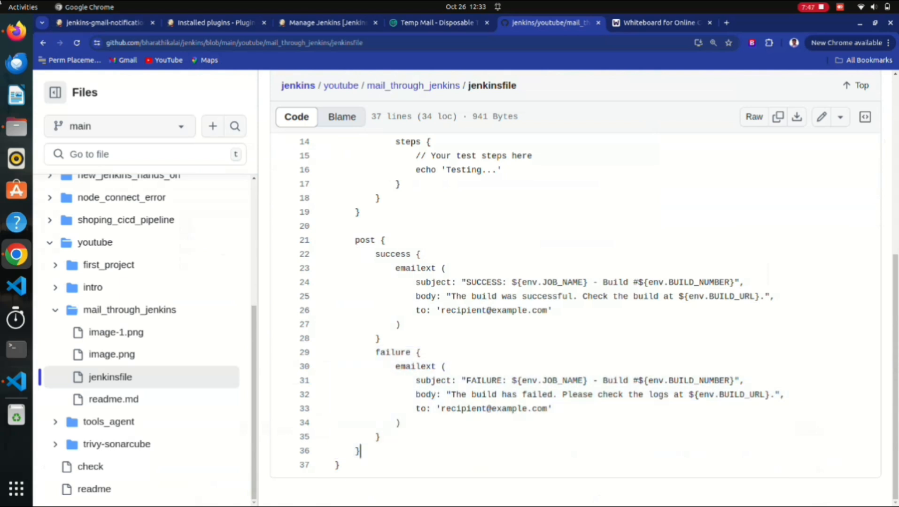
pyautogui.moveTo(359, 451); pyautogui.dragTo(335, 240)
pyautogui.rightClick(404, 277)
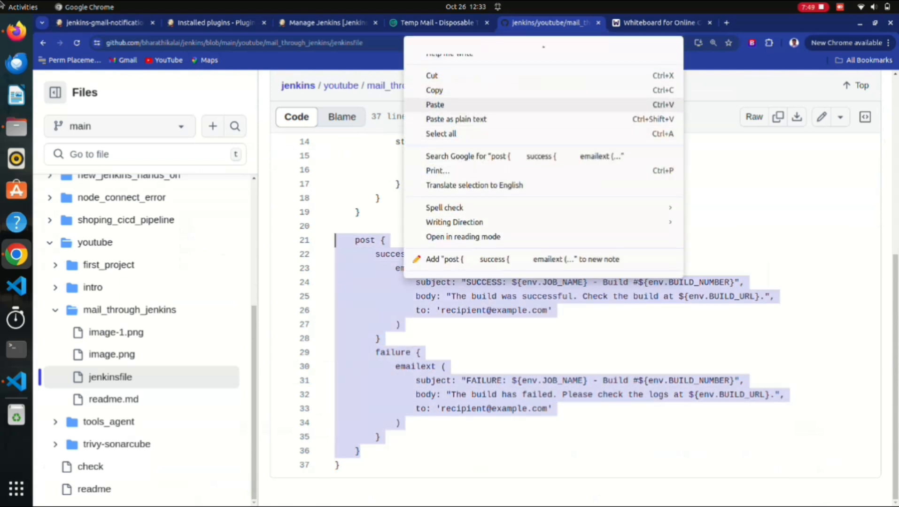
# Paste the post block after the stages block in the Jenkins pipeline script and fix its indent.
pyautogui.click(434, 90)
pyautogui.hotkey('alt', '1')
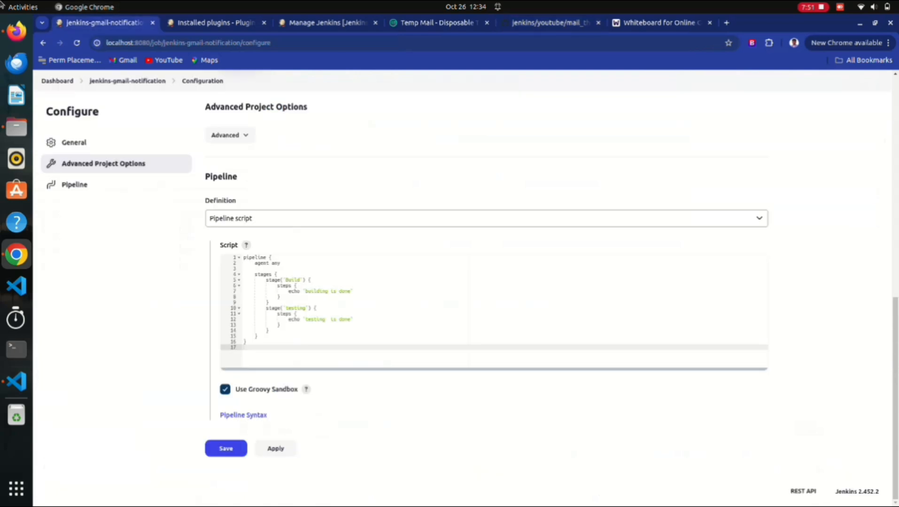
pyautogui.click(258, 337)
pyautogui.press('Return')
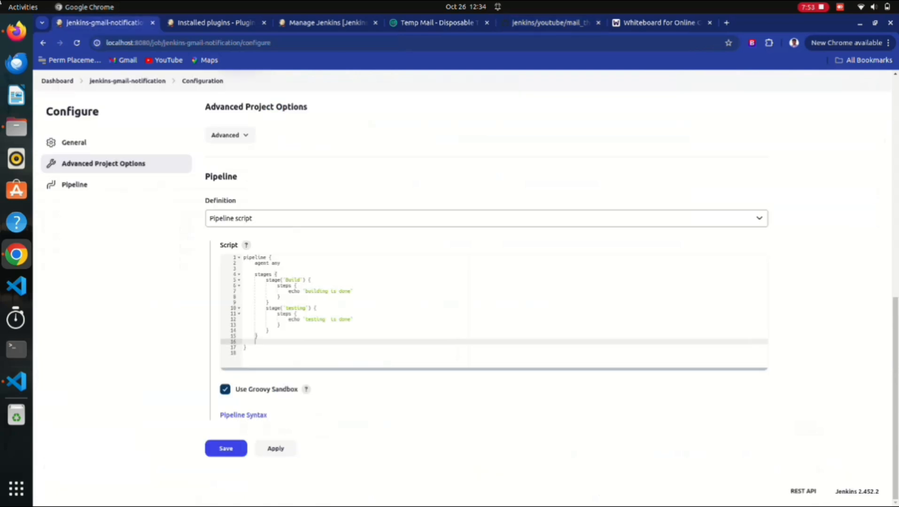
pyautogui.hotkey('ctrl', 'v')
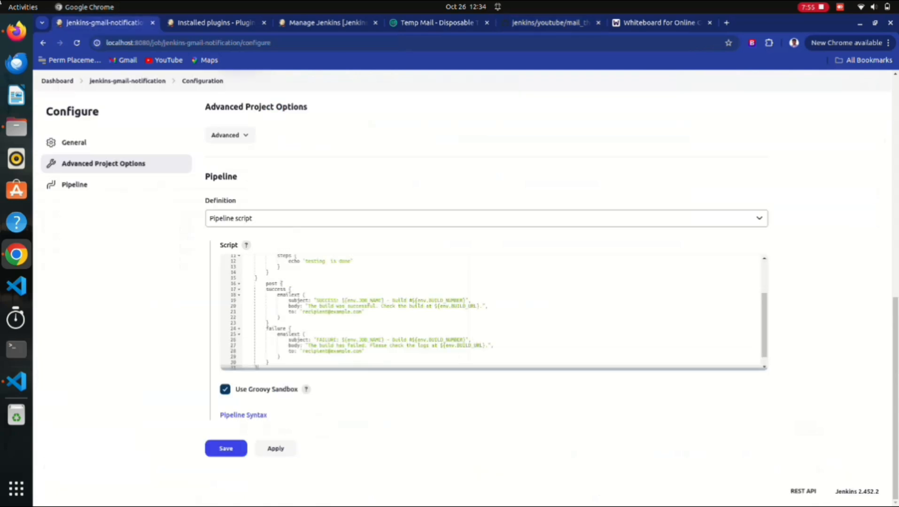
pyautogui.click(264, 283)
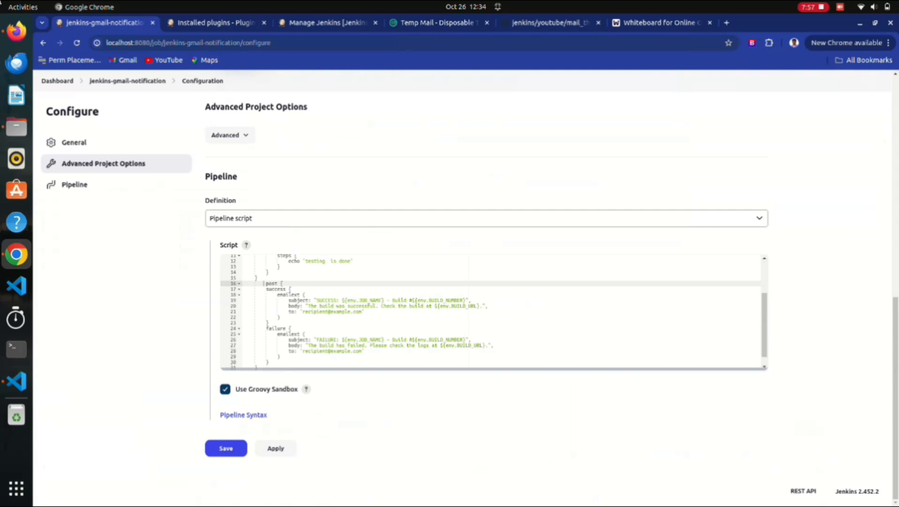
pyautogui.press('BackSpace')
# Check the pasted post block's success and failure sections in the script.
pyautogui.scroll(2, 490, 312)
pyautogui.scroll(-3, 491, 312)
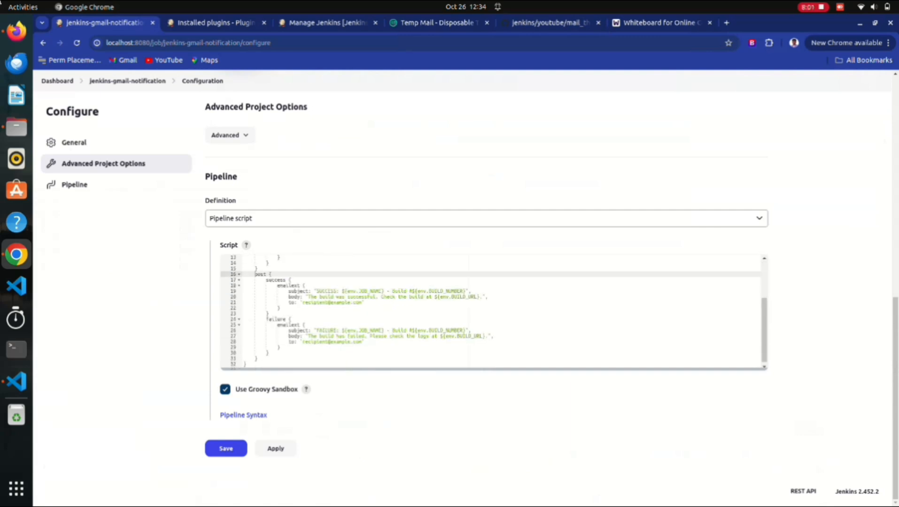
pyautogui.doubleClick(261, 274)
pyautogui.scroll(3, 491, 313)
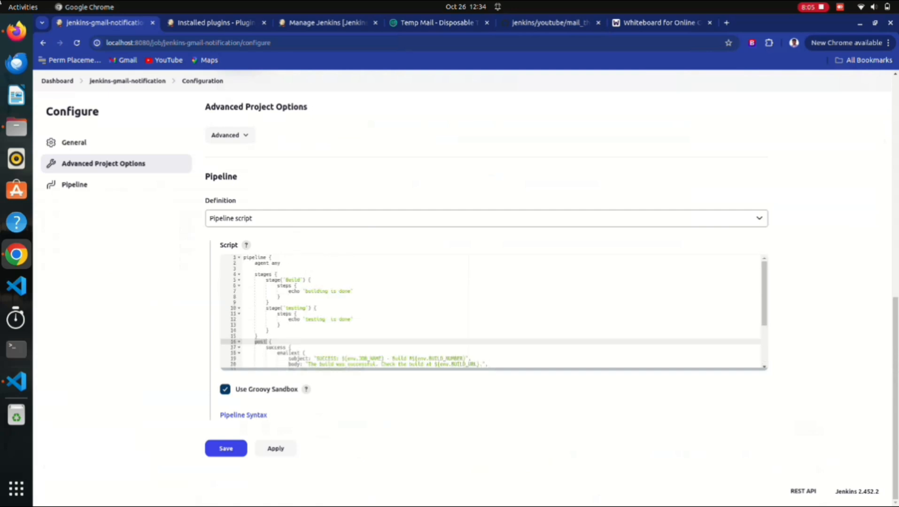
pyautogui.scroll(-2, 491, 313)
pyautogui.scroll(4, 490, 312)
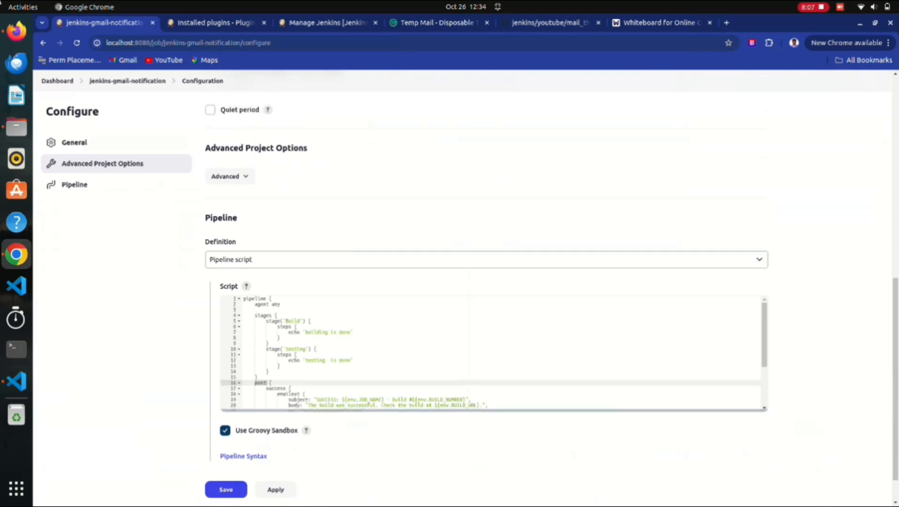
pyautogui.moveTo(258, 392); pyautogui.dragTo(246, 325)
pyautogui.scroll(-2, 491, 369)
pyautogui.scroll(2, 491, 369)
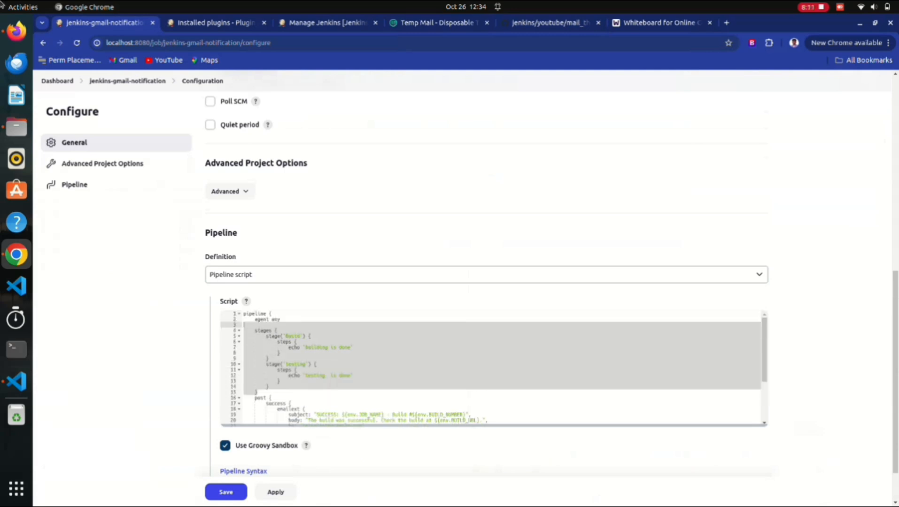
pyautogui.scroll(-2, 491, 369)
pyautogui.scroll(-2, 491, 369)
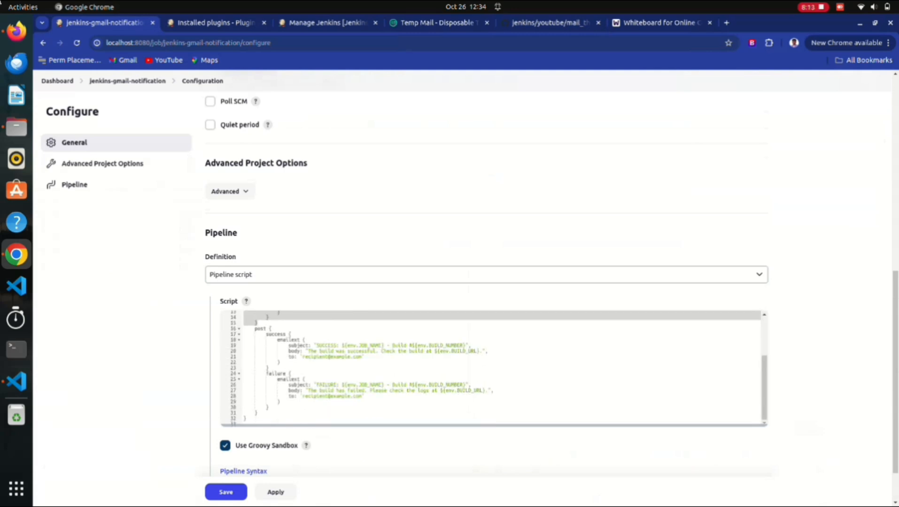
pyautogui.moveTo(267, 374); pyautogui.dragTo(269, 408)
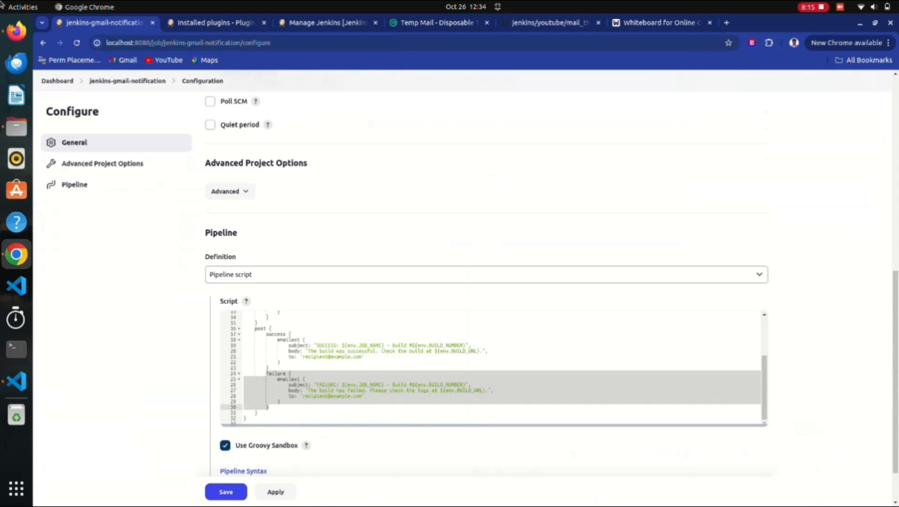
pyautogui.tripleClick(277, 374)
pyautogui.doubleClick(277, 374)
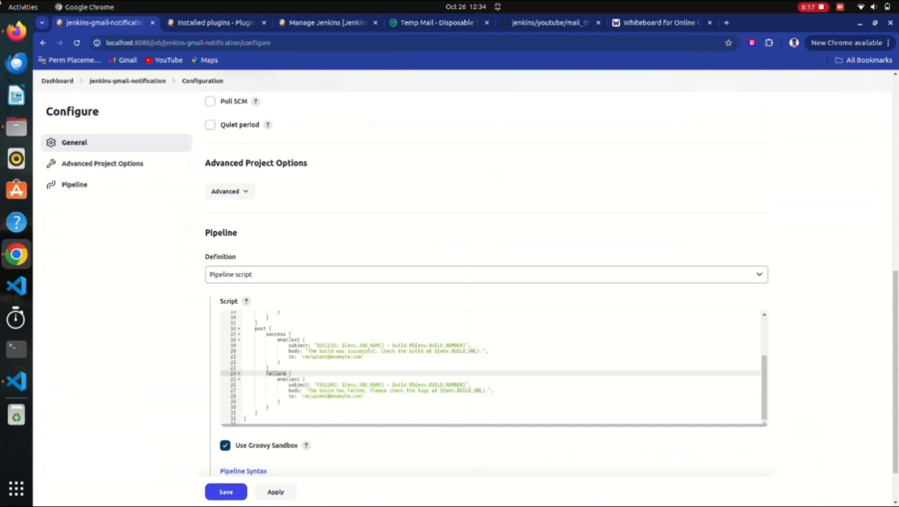
pyautogui.doubleClick(276, 334)
pyautogui.scroll(-2, 451, 282)
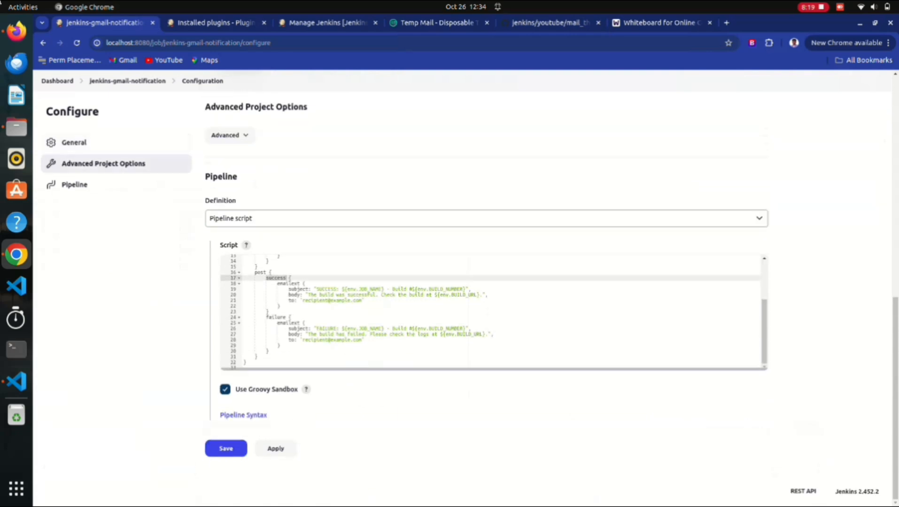
# Delete the placeholder recipient address from both the success and failure to: fields.
pyautogui.moveTo(304, 301); pyautogui.dragTo(362, 301)
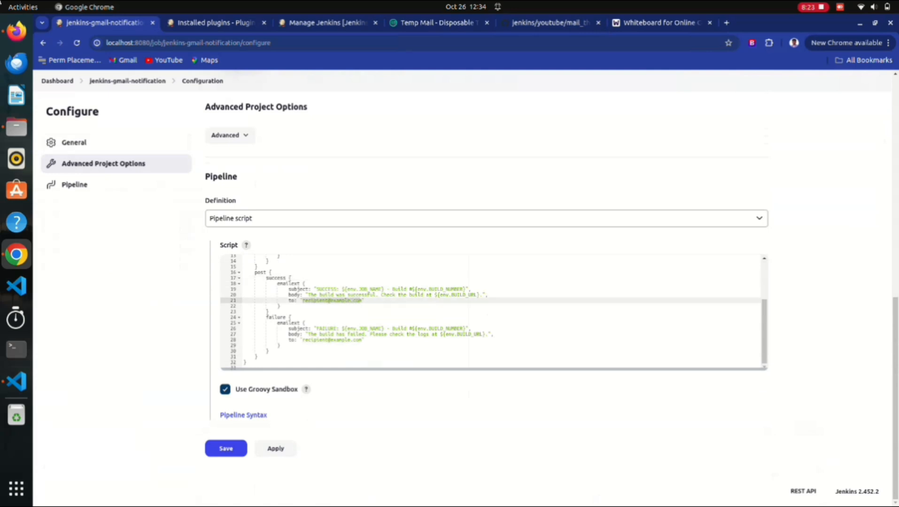
pyautogui.click(361, 301)
pyautogui.press('BackSpace')
pyautogui.press('BackSpace')
pyautogui.press('BackSpace')
pyautogui.press('BackSpace')
pyautogui.press('BackSpace')
pyautogui.press('BackSpace')
pyautogui.press('BackSpace')
pyautogui.press('BackSpace')
pyautogui.press('BackSpace')
pyautogui.press('BackSpace')
pyautogui.press('BackSpace')
pyautogui.press('BackSpace')
pyautogui.press('BackSpace')
pyautogui.press('BackSpace')
pyautogui.press('BackSpace')
pyautogui.press('BackSpace')
pyautogui.press('BackSpace')
pyautogui.press('BackSpace')
pyautogui.press('BackSpace')
pyautogui.press('BackSpace')
pyautogui.click(363, 340)
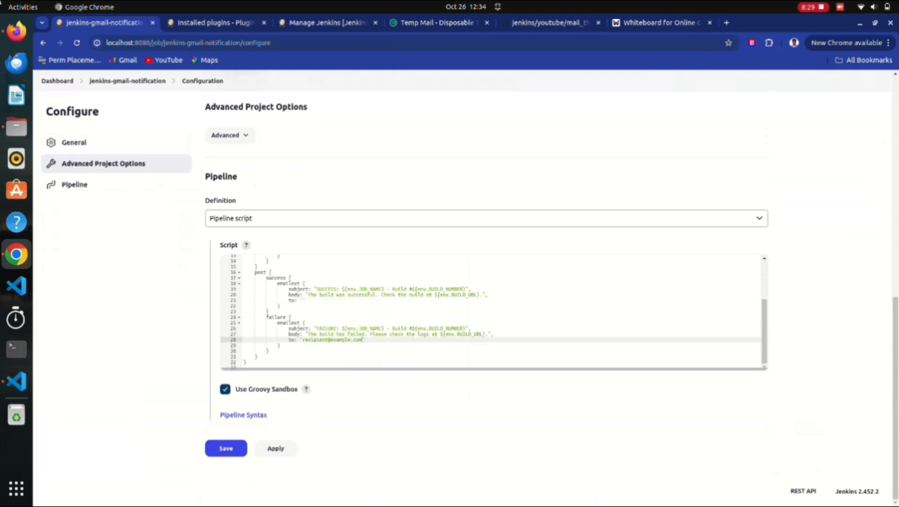
pyautogui.press('BackSpace')
pyautogui.press('BackSpace')
pyautogui.press('BackSpace')
pyautogui.press('BackSpace')
pyautogui.press('BackSpace')
pyautogui.press('BackSpace')
pyautogui.press('BackSpace')
pyautogui.press('BackSpace')
pyautogui.press('BackSpace')
pyautogui.press('BackSpace')
pyautogui.press('BackSpace')
pyautogui.press('BackSpace')
pyautogui.press('BackSpace')
pyautogui.press('BackSpace')
pyautogui.press('BackSpace')
pyautogui.press('BackSpace')
pyautogui.press('BackSpace')
pyautogui.press('BackSpace')
pyautogui.press('BackSpace')
pyautogui.press('BackSpace')
pyautogui.press('BackSpace')
# Review the success emailext block's body text, lines 18–22.
pyautogui.moveTo(280, 306); pyautogui.dragTo(266, 284)
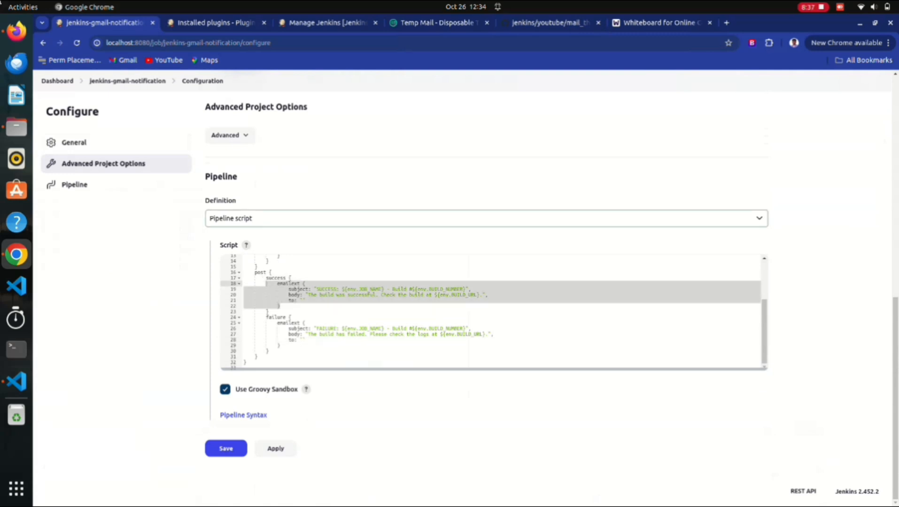
pyautogui.click(309, 295)
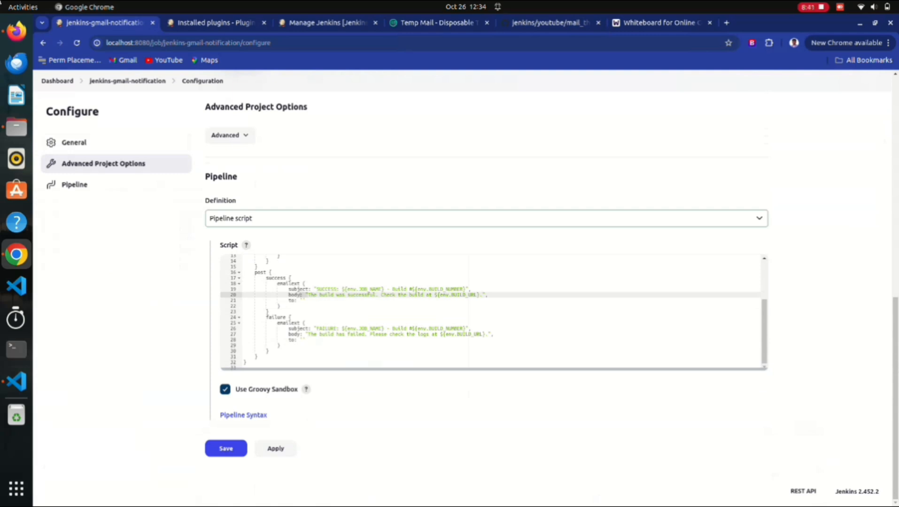
pyautogui.click(318, 295)
pyautogui.moveTo(377, 295); pyautogui.dragTo(314, 295)
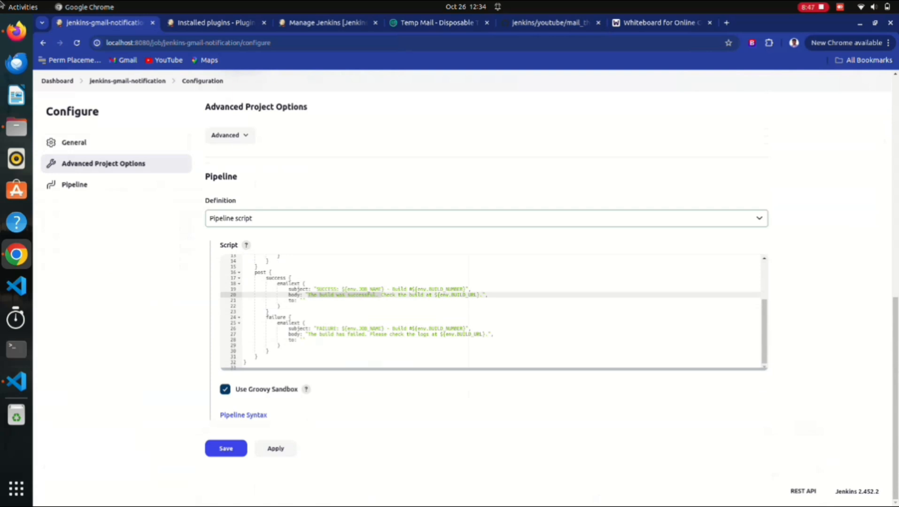
pyautogui.click(315, 295)
# Refresh the still-empty Temp Mail inbox, copy the temporary address, and return to Jenkins.
pyautogui.click(438, 23)
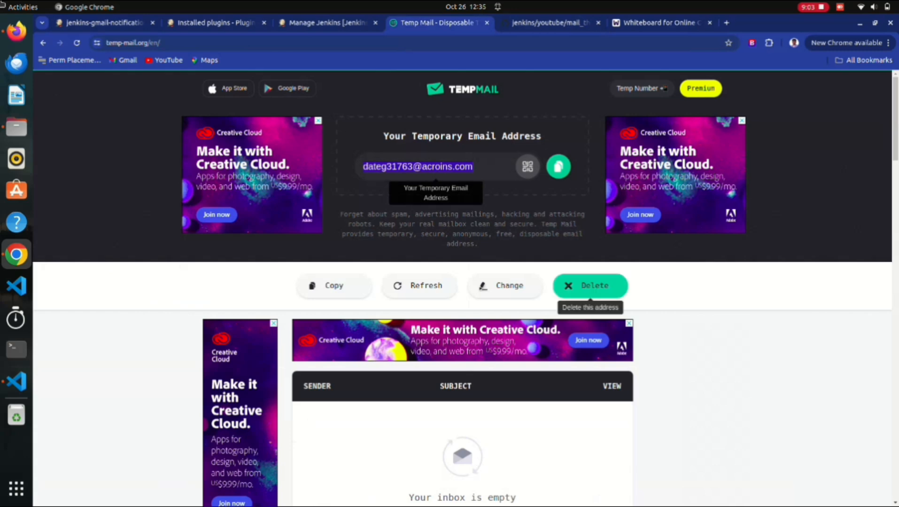
pyautogui.scroll(-3, 590, 287)
pyautogui.scroll(3, 591, 286)
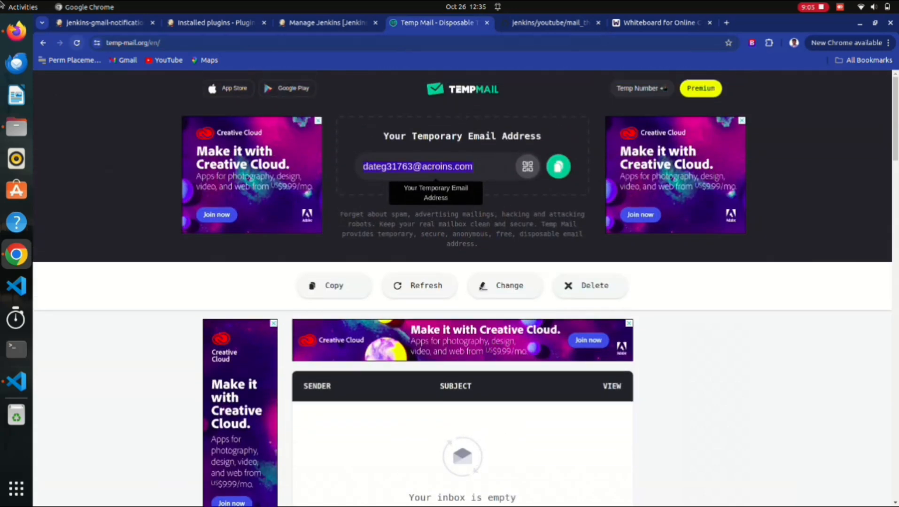
pyautogui.click(77, 43)
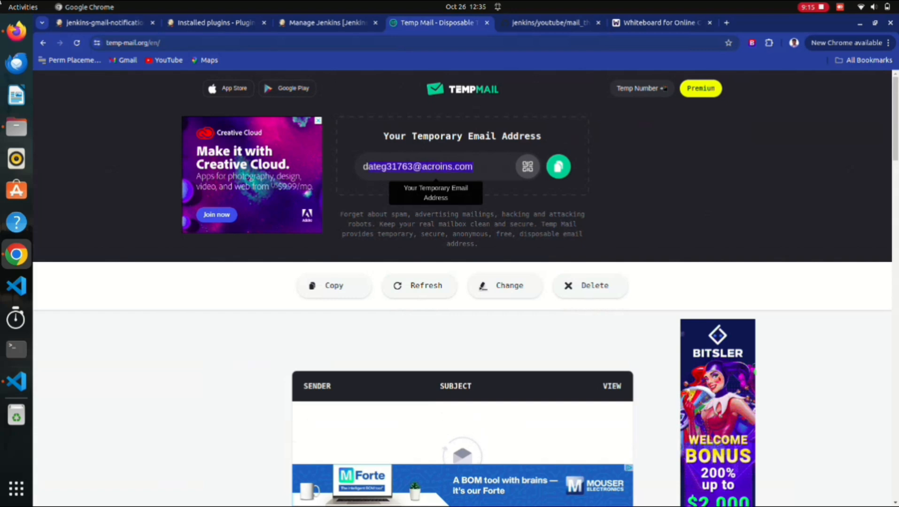
pyautogui.rightClick(425, 167)
pyautogui.click(457, 179)
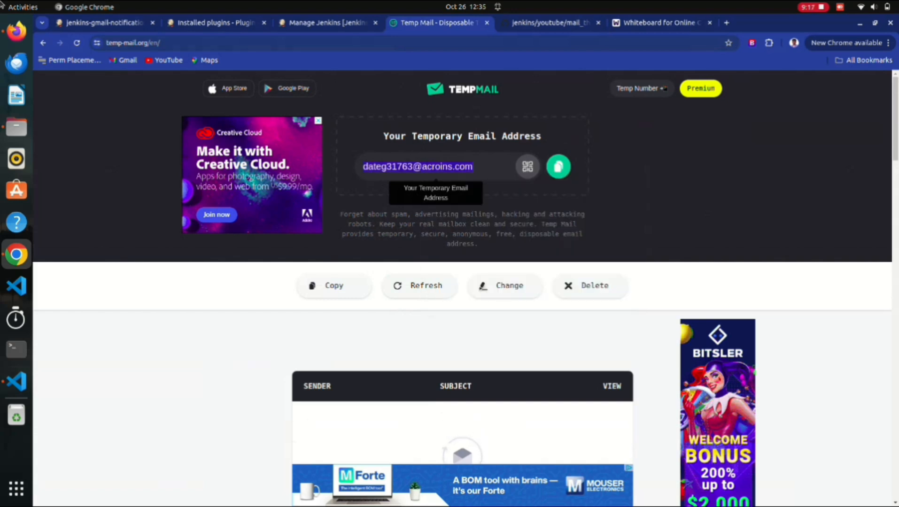
pyautogui.click(104, 22)
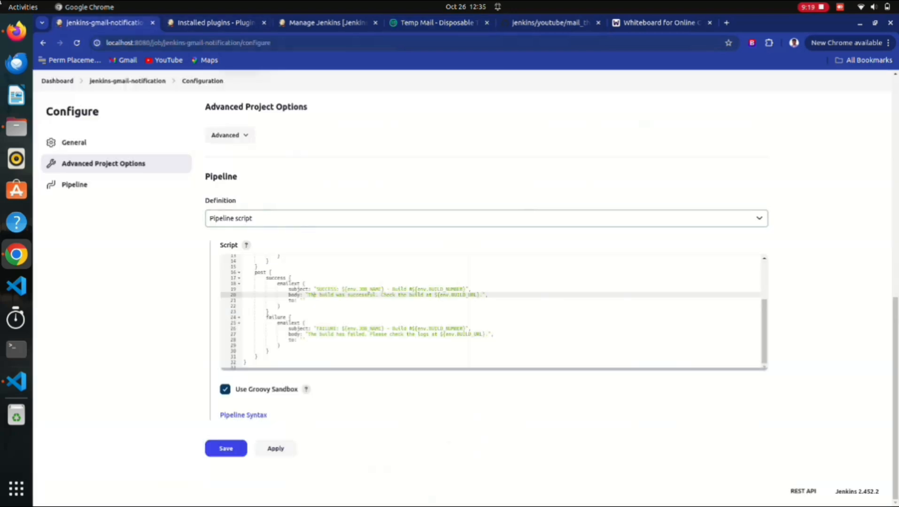
# Paste the temporary address into the success and failure to: fields and save the pipeline.
pyautogui.press('Down')
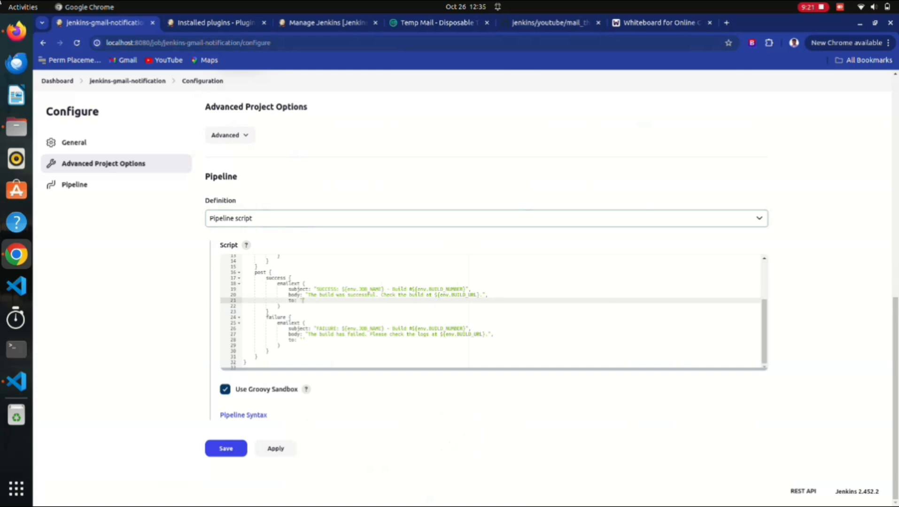
pyautogui.hotkey('ctrl', 'v')
pyautogui.press('Down')
pyautogui.press('Down')
pyautogui.press('Down')
pyautogui.press('Down')
pyautogui.press('Down')
pyautogui.press('Down')
pyautogui.press('Down')
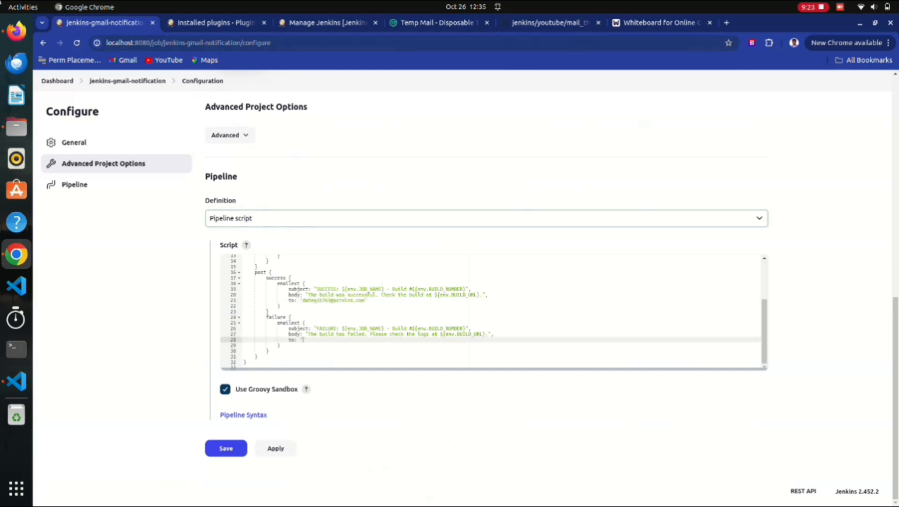
pyautogui.hotkey('ctrl', 'v')
pyautogui.hotkey('ctrl', 's')
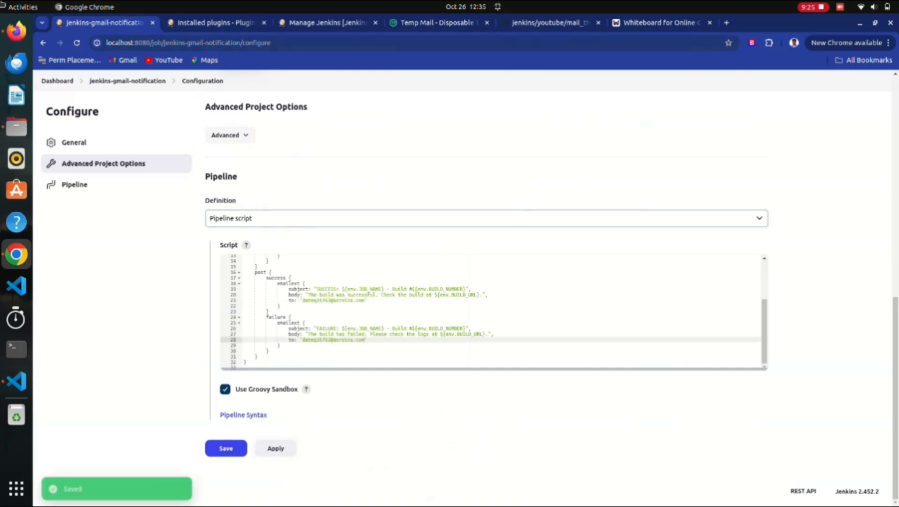
# Run build #2 and check the Temp Mail inbox for its email.
pyautogui.click(77, 181)
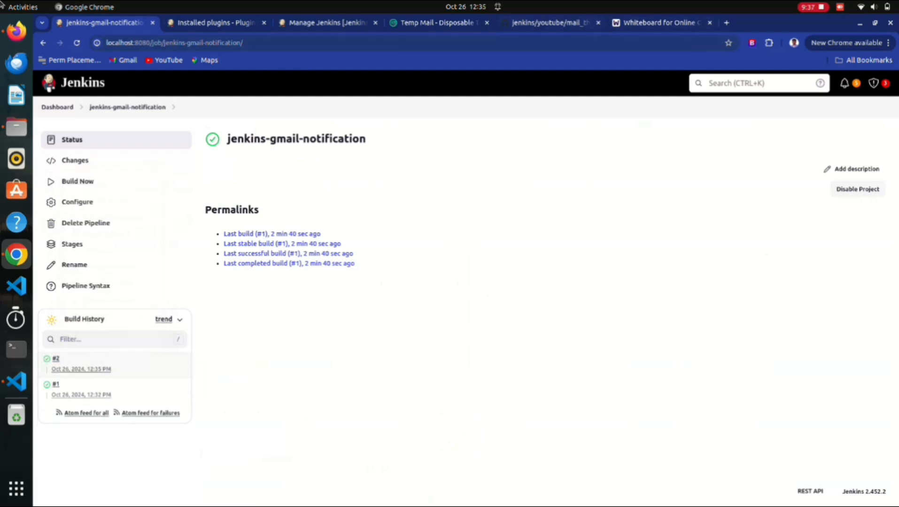
pyautogui.click(438, 23)
pyautogui.scroll(-1, 436, 169)
# Open the 'SUCCESS: jenkins-gmail-notification - Build #2' email reading 'The build was successful'.
pyautogui.scroll(-3, 436, 169)
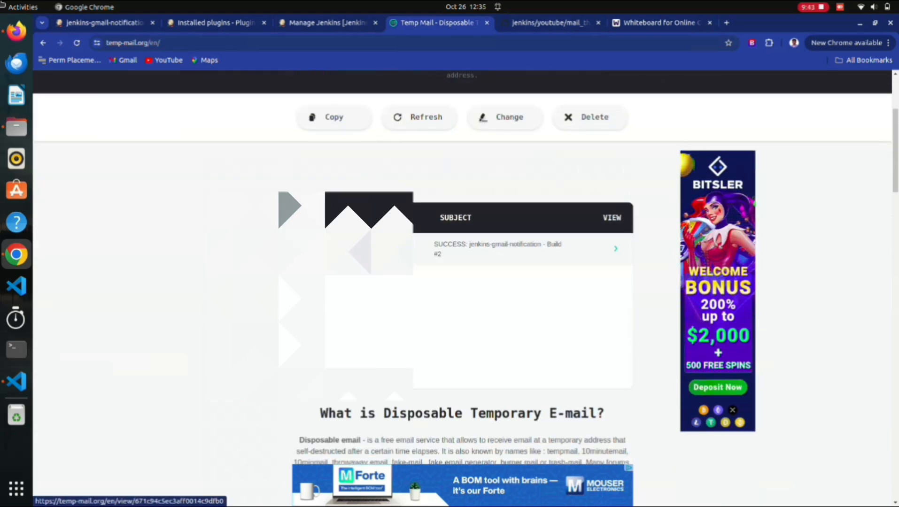
pyautogui.scroll(-1, 470, 253)
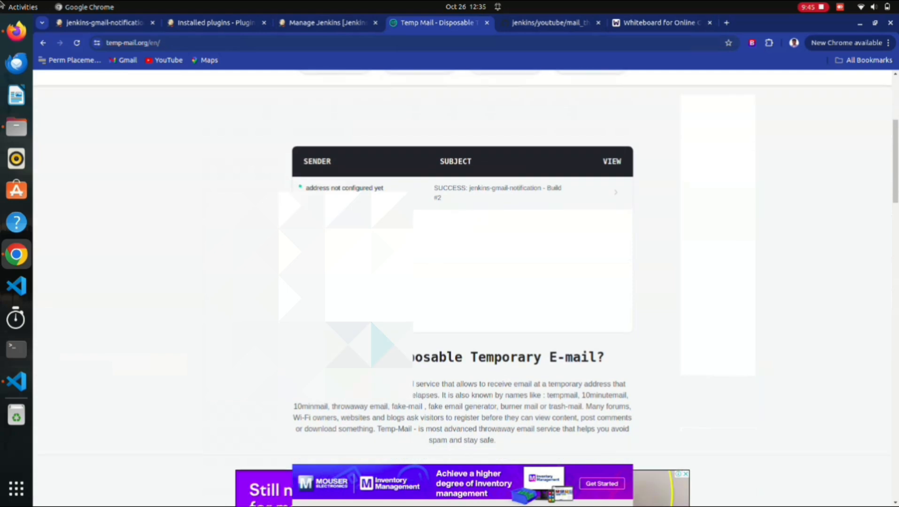
pyautogui.scroll(1, 404, 249)
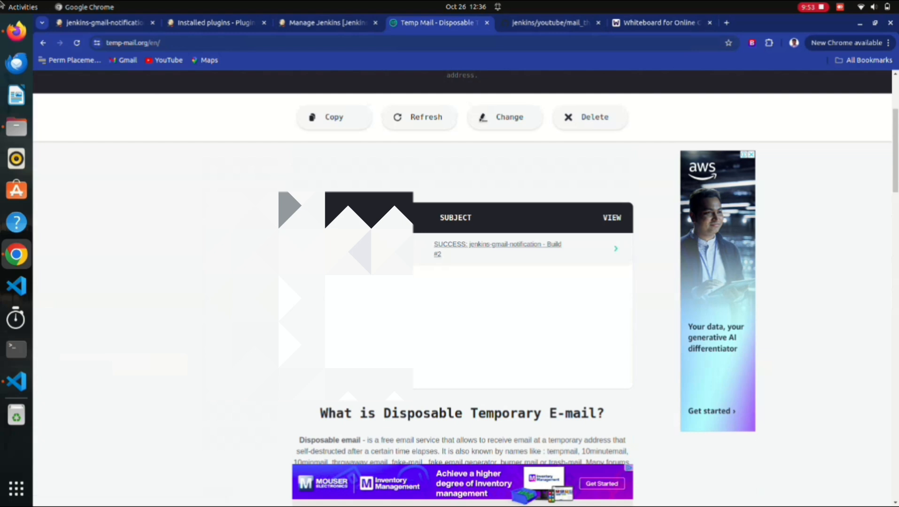
pyautogui.moveTo(566, 261); pyautogui.dragTo(360, 250)
pyautogui.click(360, 250)
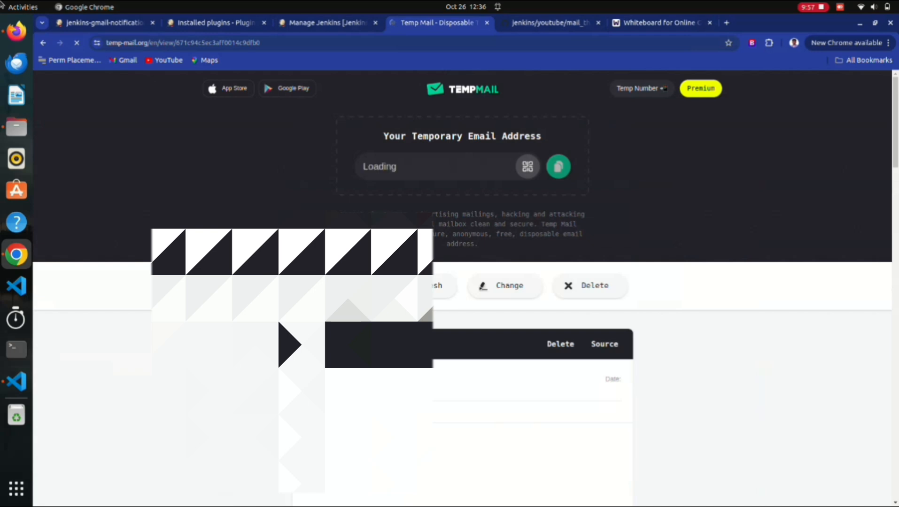
pyautogui.scroll(-3, 463, 288)
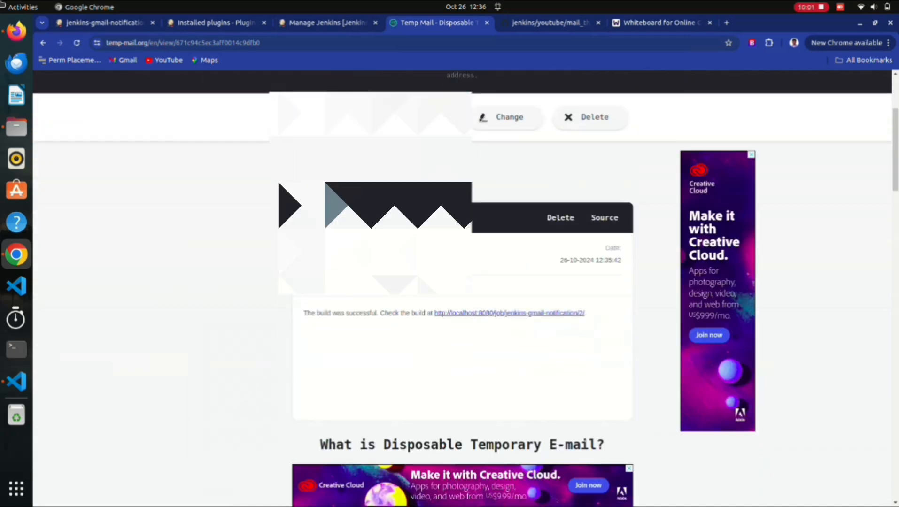
pyautogui.scroll(-1, 509, 313)
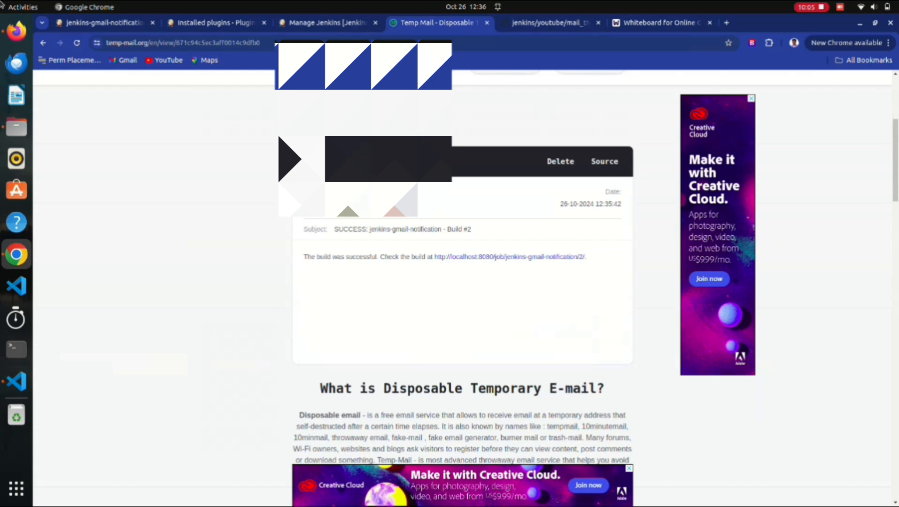
# Follow the email's build #2 link to the jenkins-gmail-notification project's configuration.
pyautogui.click(510, 257)
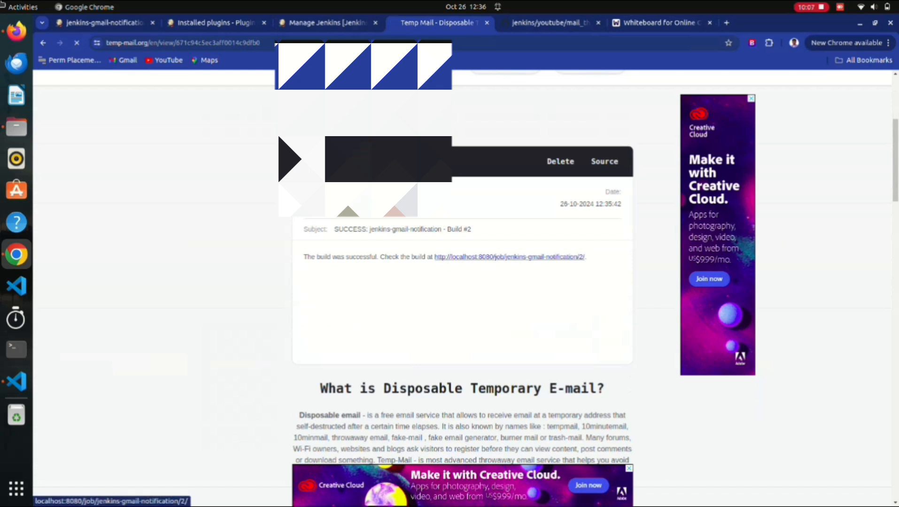
pyautogui.hotkey('ctrl', 'a')
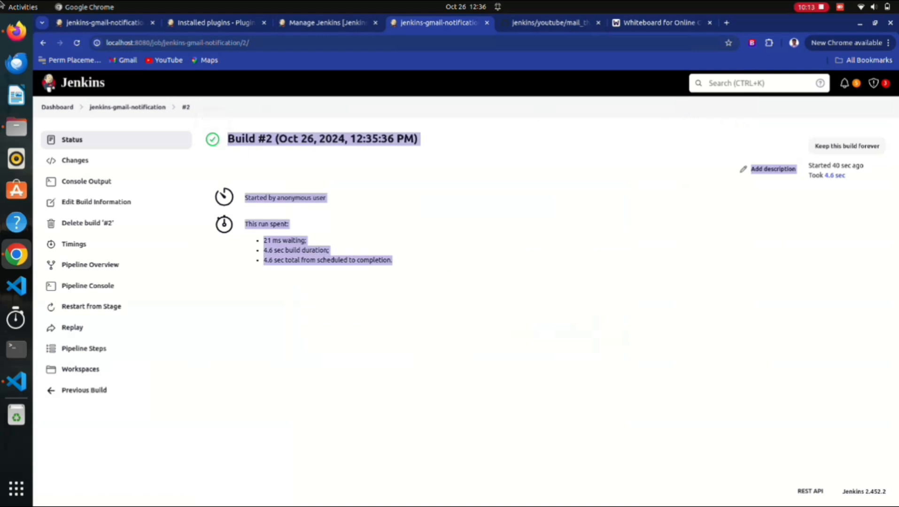
pyautogui.click(127, 107)
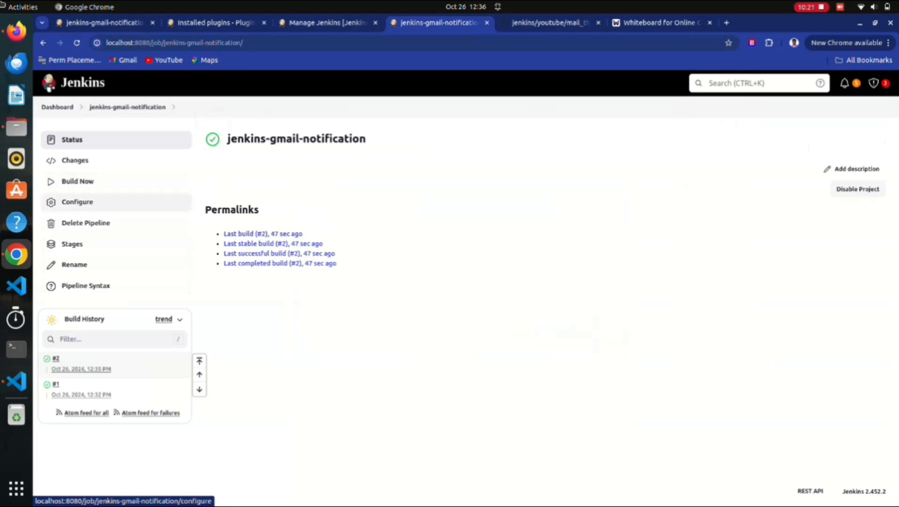
pyautogui.click(77, 202)
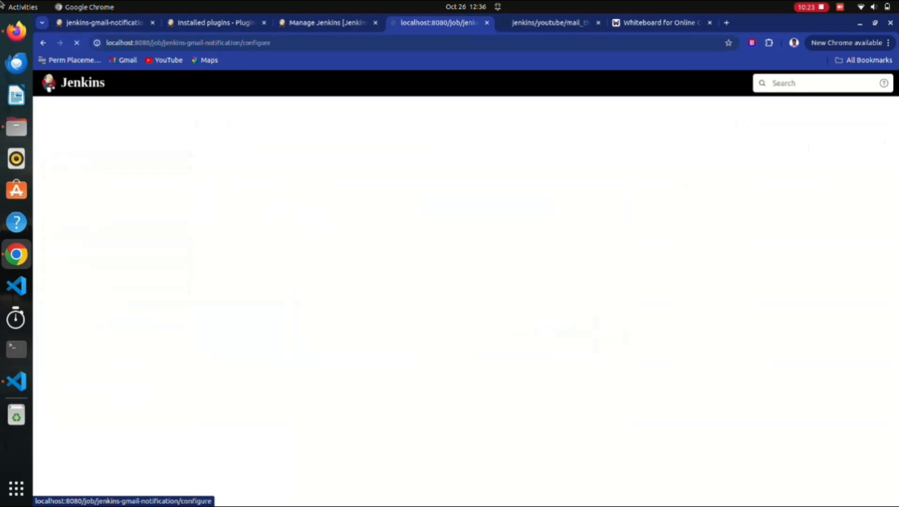
# Replace the Testing stage's echo line with sh 'exit 1' and save the pipeline.
pyautogui.scroll(-10, 422, 282)
pyautogui.scroll(-3, 370, 422)
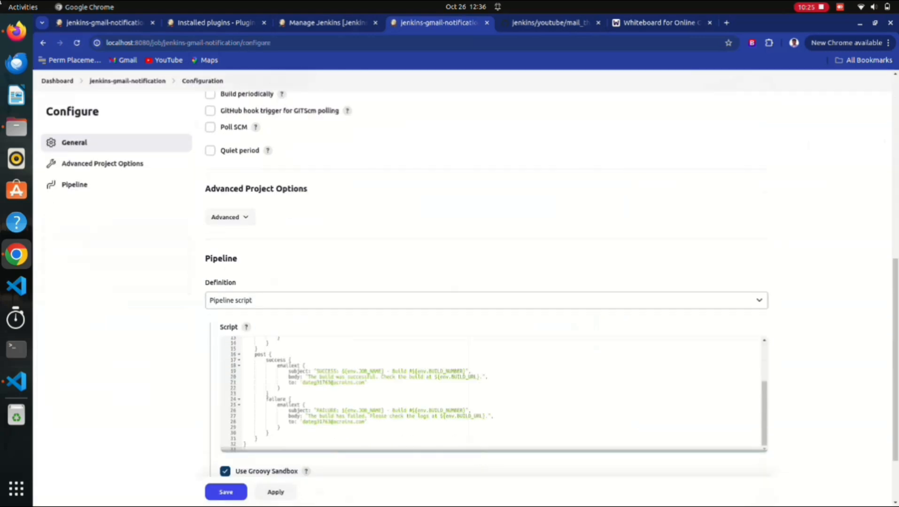
pyautogui.scroll(3, 370, 423)
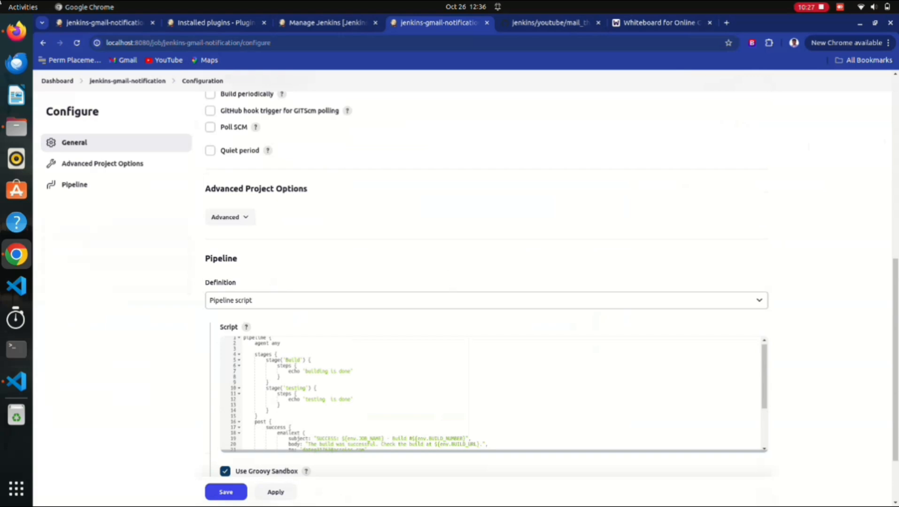
pyautogui.moveTo(353, 399); pyautogui.dragTo(289, 400)
pyautogui.write('s')
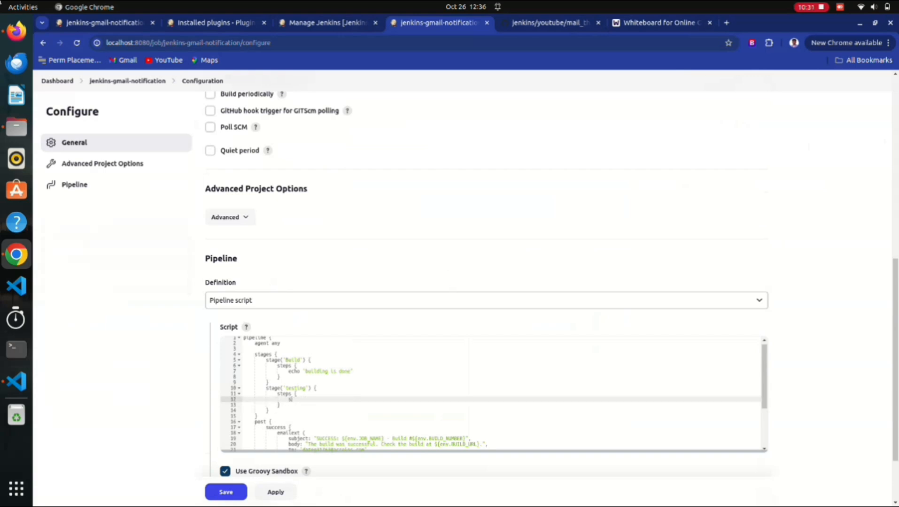
pyautogui.write("h 'exit 1'")
pyautogui.click(275, 492)
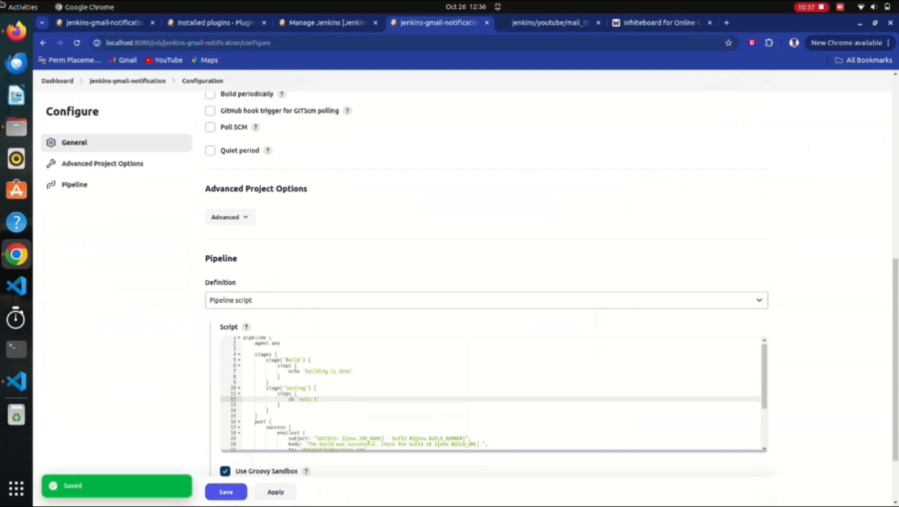
pyautogui.click(226, 492)
# Run build #3 and view its failed console log showing the failure email sent.
pyautogui.click(77, 181)
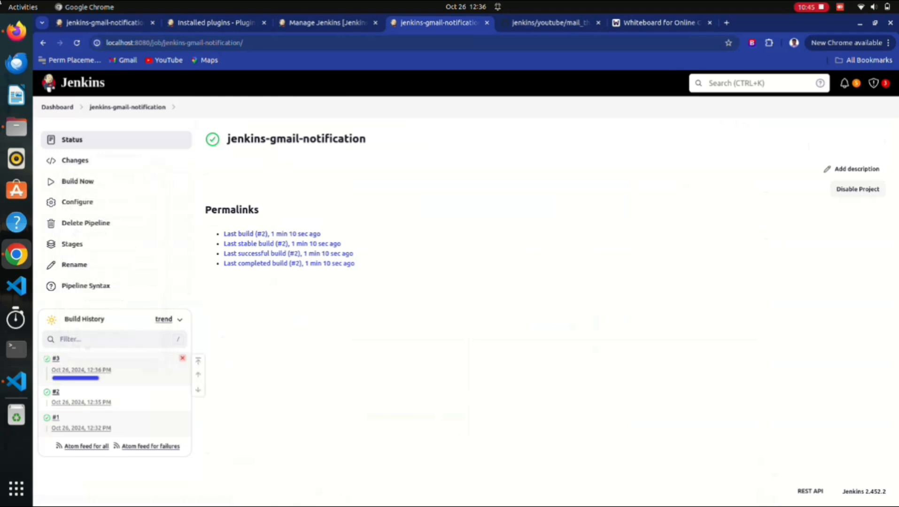
pyautogui.click(55, 358)
pyautogui.click(87, 182)
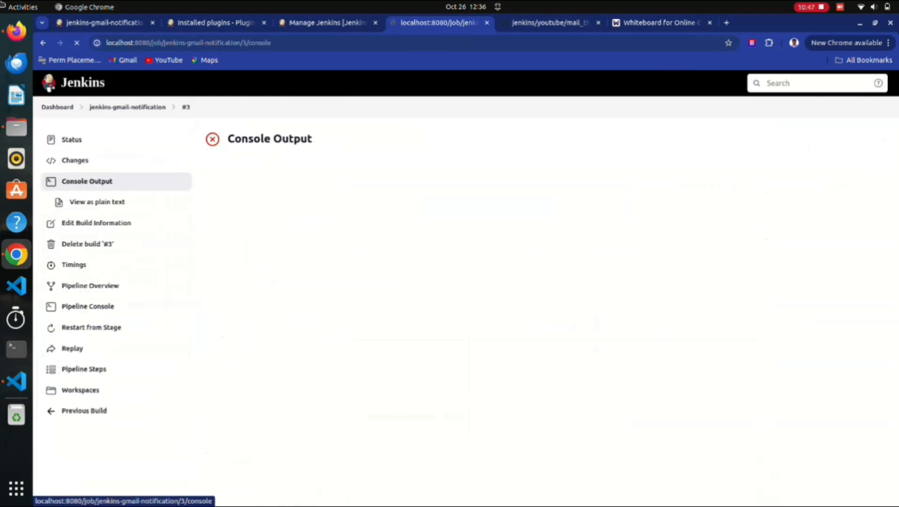
pyautogui.scroll(-1, 377, 350)
pyautogui.moveTo(278, 440); pyautogui.dragTo(228, 127)
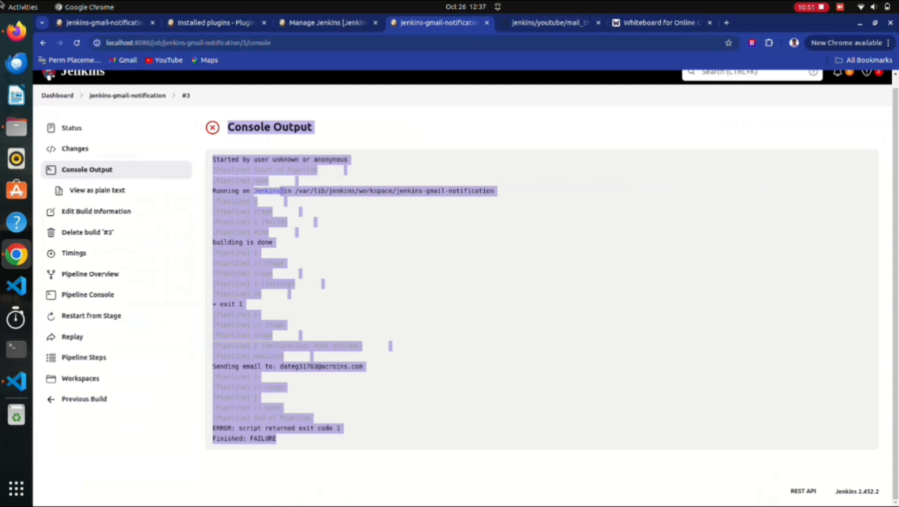
pyautogui.hotkey('ctrl', 'Tab')
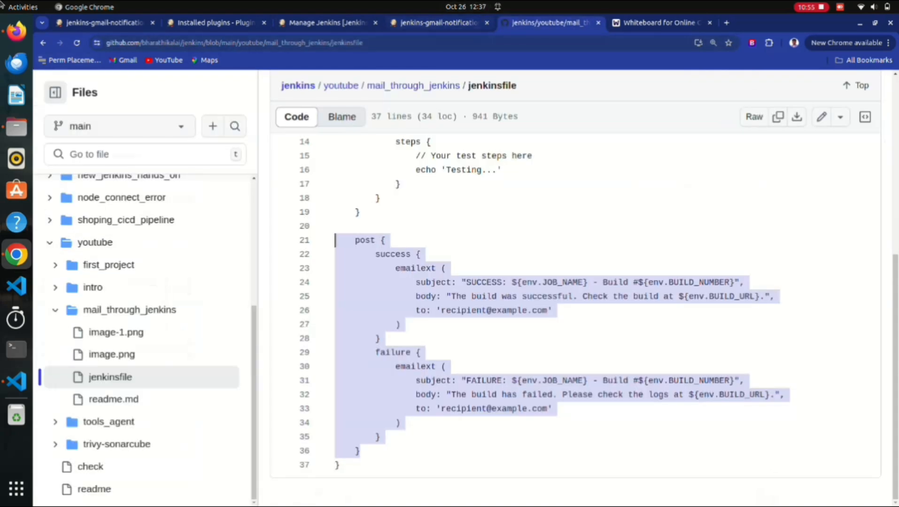
# Open a new tab and load temp-mail.org/en/view from the 'te' address suggestion.
pyautogui.hotkey('ctrl', 'shift', 'Tab')
pyautogui.hotkey('ctrl', 'shift', 'Tab')
pyautogui.hotkey('ctrl', 'shift', 'Tab')
pyautogui.hotkey('ctrl', 'shift', 'Tab')
pyautogui.hotkey('ctrl', 'shift', 'Tab')
pyautogui.hotkey('ctrl', 'shift', 'Tab')
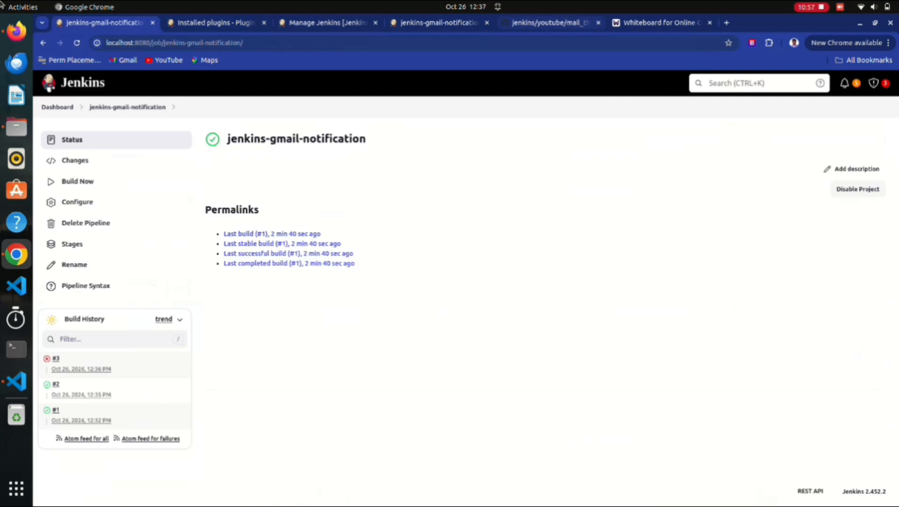
pyautogui.hotkey('ctrl', 'Tab')
pyautogui.hotkey('ctrl', 't')
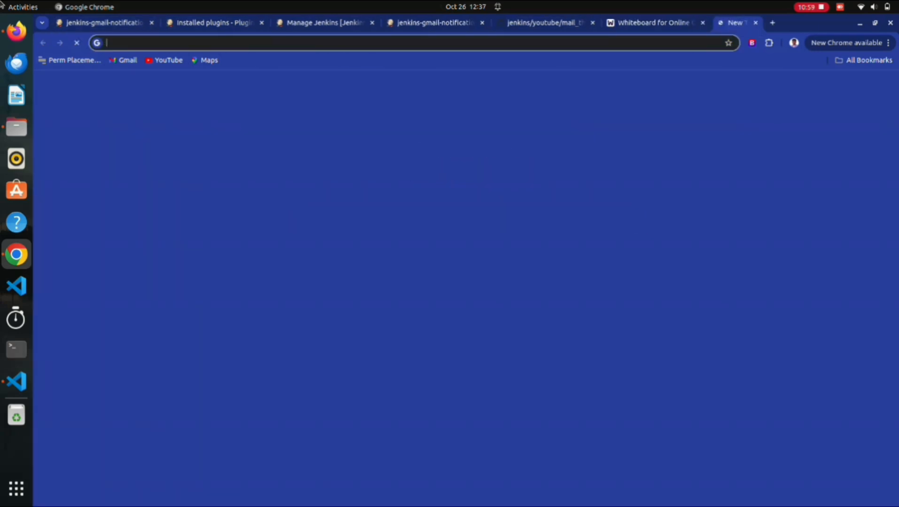
pyautogui.write('te')
pyautogui.press('BackSpace')
pyautogui.press('BackSpace')
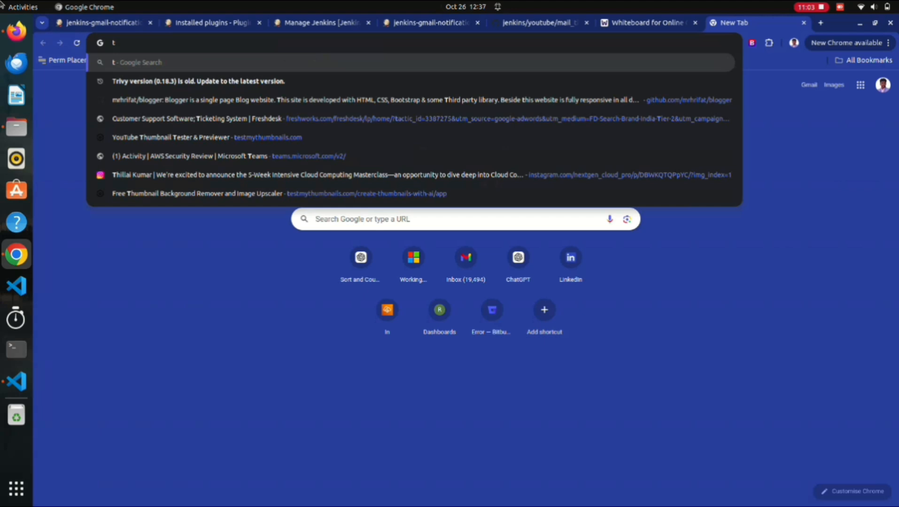
pyautogui.press('Return')
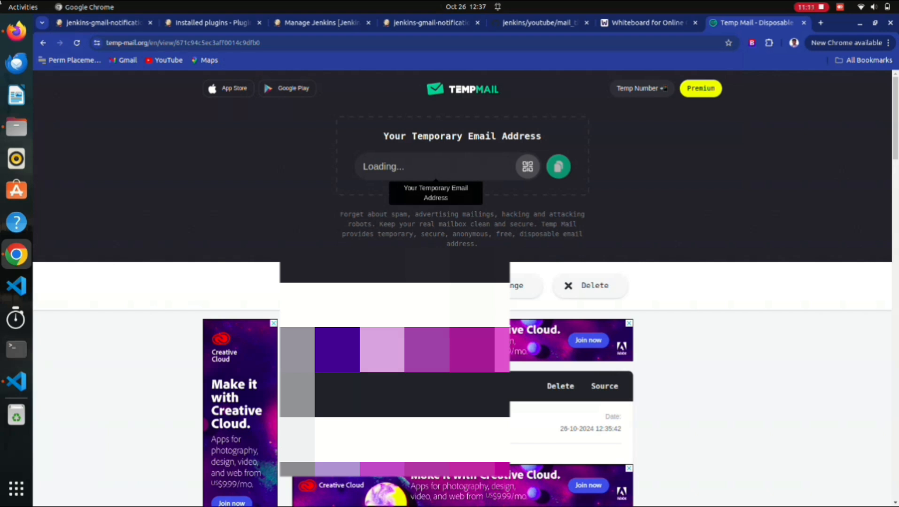
# Select the temporary address, glance at the Firefox Jenkins dashboard, then return to the jenkins-gmail-notification tab.
pyautogui.scroll(-1, 462, 288)
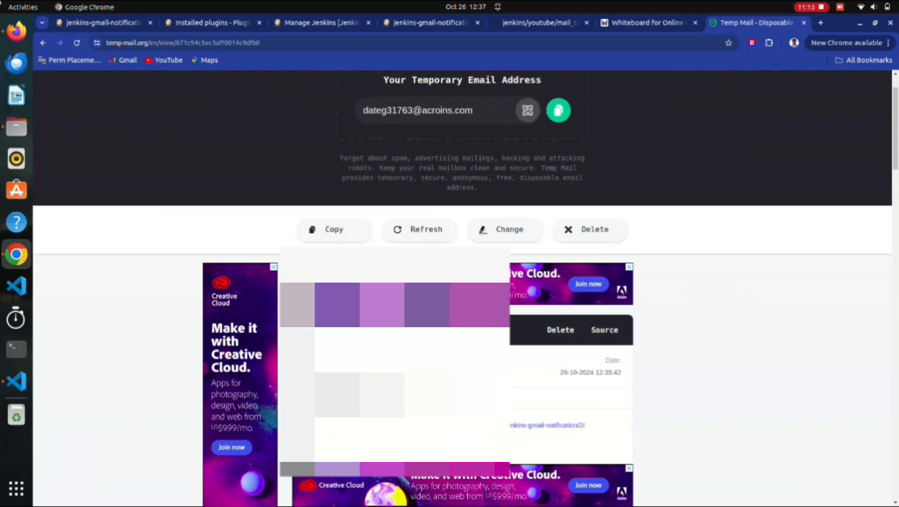
pyautogui.moveTo(474, 111); pyautogui.dragTo(363, 111)
pyautogui.hotkey('ctrl', 'c')
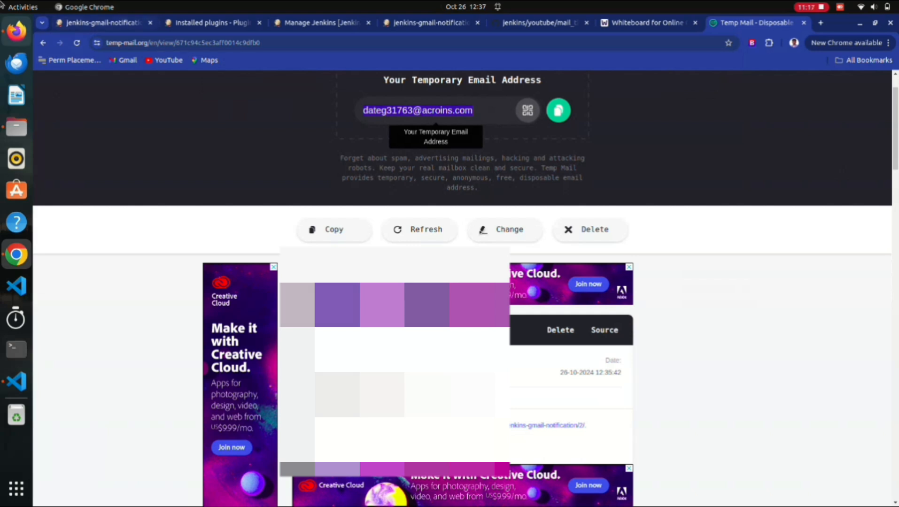
pyautogui.click(16, 31)
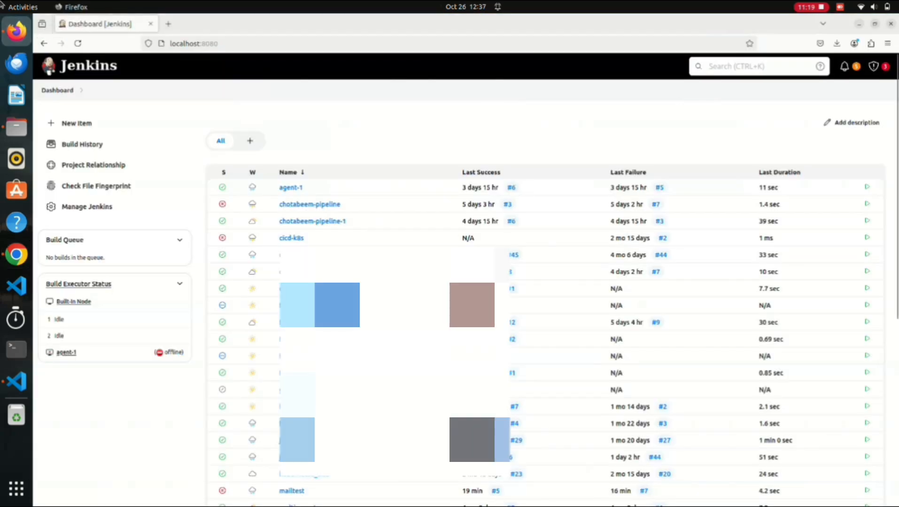
pyautogui.click(16, 254)
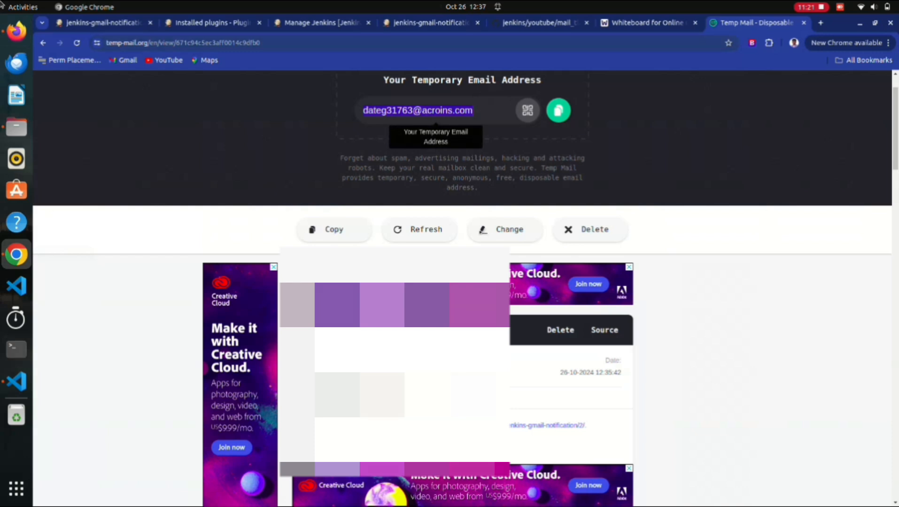
pyautogui.click(105, 22)
# Open the jenkins-gmail-notification job's configuration and scroll down to the pipeline script.
pyautogui.hotkey('ctrl', 'Tab')
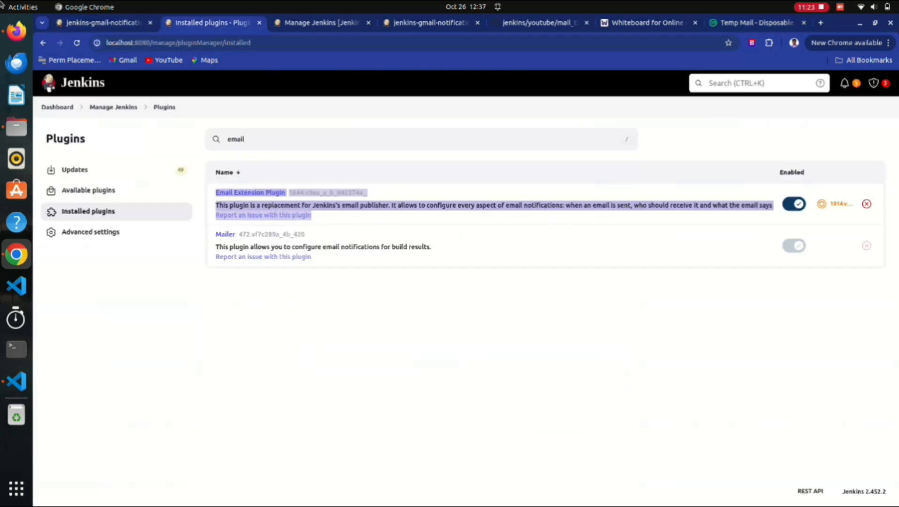
pyautogui.hotkey('ctrl', 'Tab')
pyautogui.hotkey('ctrl', 'Tab')
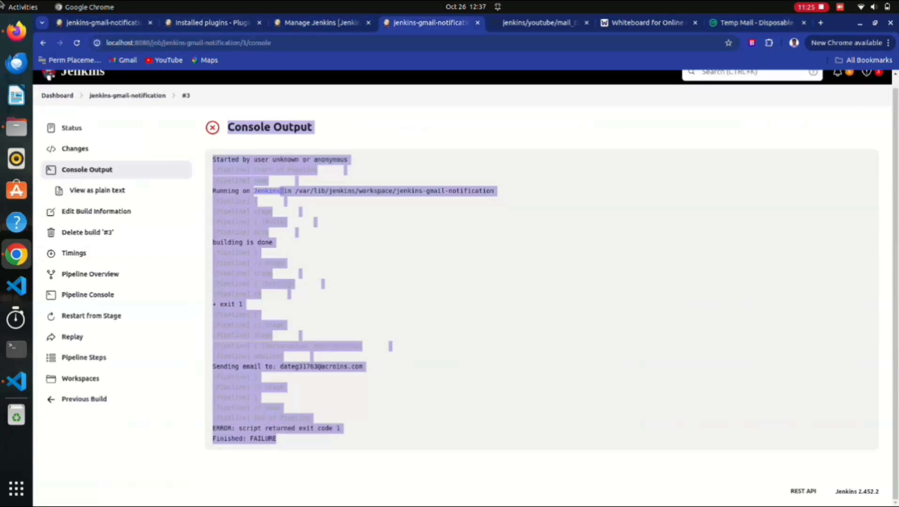
pyautogui.click(127, 96)
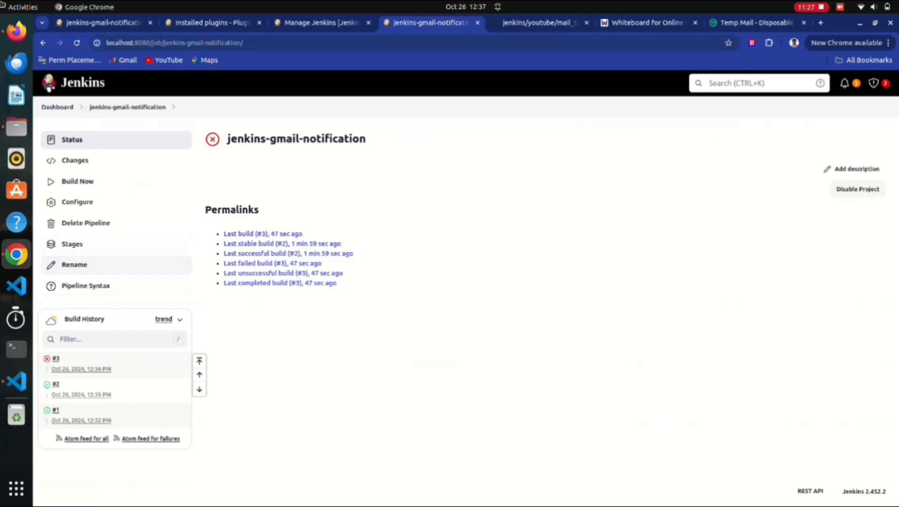
pyautogui.click(77, 202)
pyautogui.scroll(-10, 369, 355)
pyautogui.scroll(-2, 369, 356)
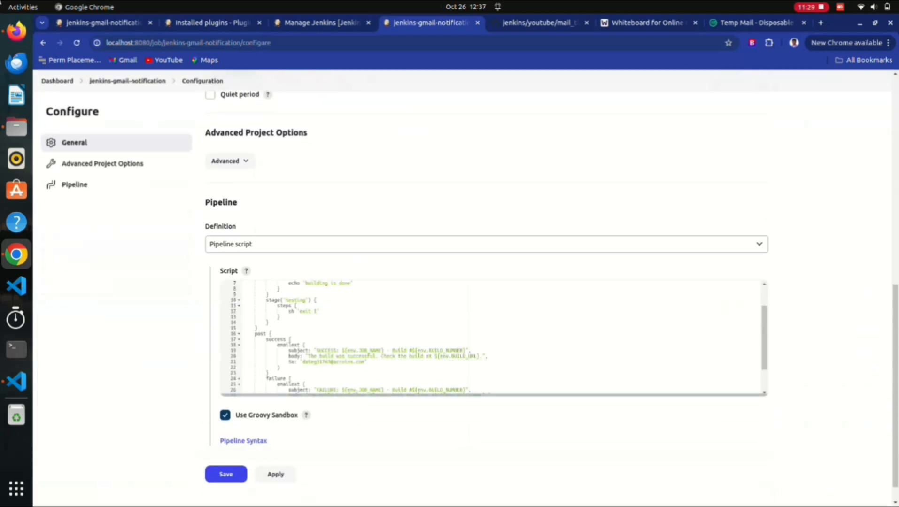
pyautogui.scroll(-2, 369, 337)
# Undo an accidental paste into the script and save the pipeline configuration unchanged.
pyautogui.click(282, 332)
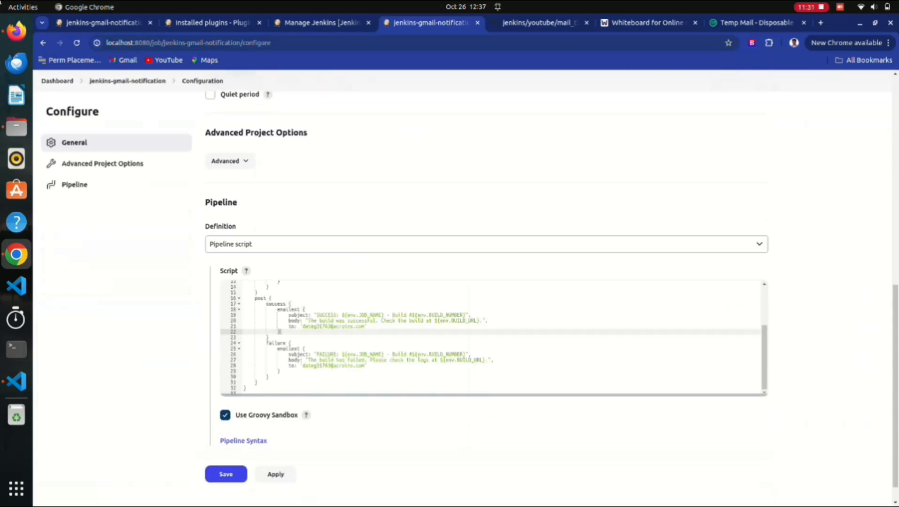
pyautogui.hotkey('ctrl', 'v')
pyautogui.hotkey('ctrl', 'z')
pyautogui.click(226, 474)
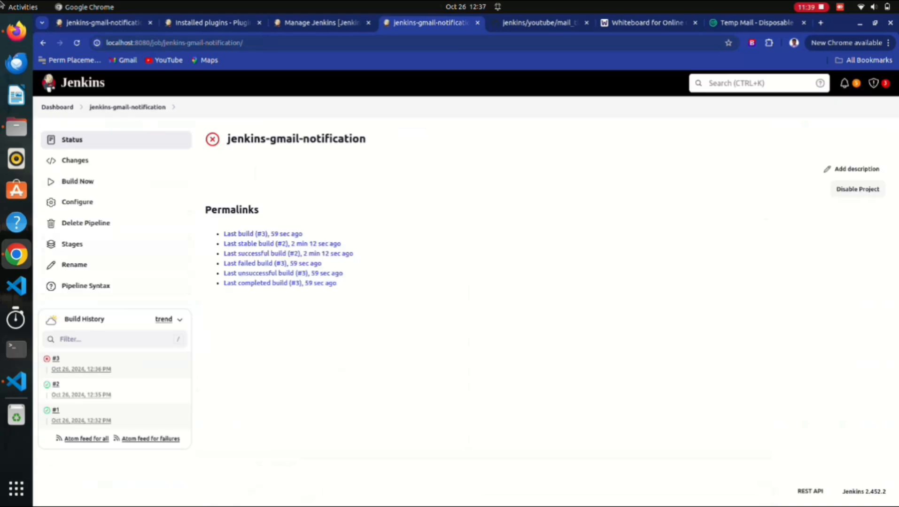
# Run build #4, check its console log's failure error line, and return to the Temp Mail inbox.
pyautogui.click(75, 182)
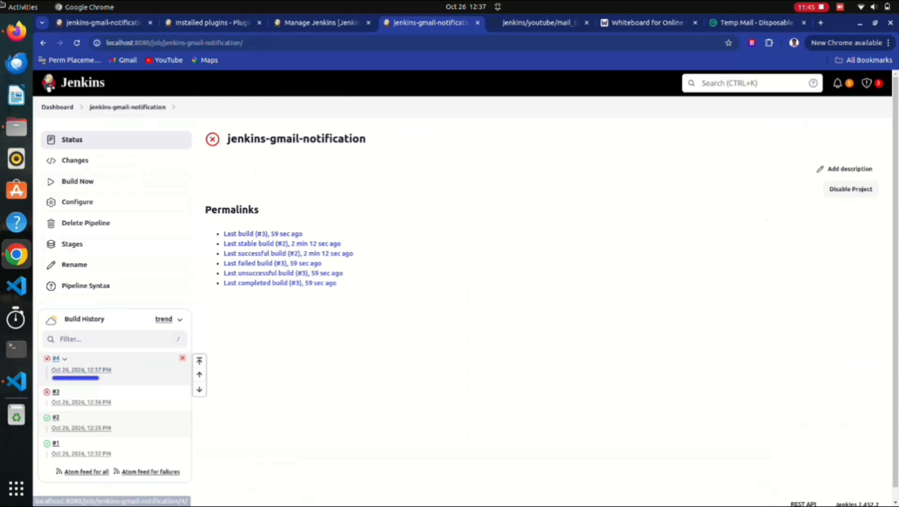
pyautogui.click(56, 369)
pyautogui.click(80, 181)
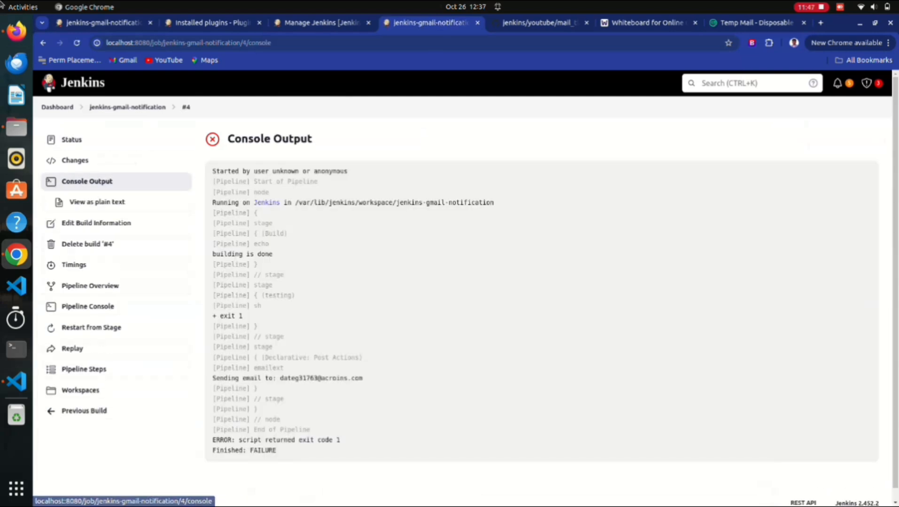
pyautogui.moveTo(313, 440); pyautogui.dragTo(242, 430)
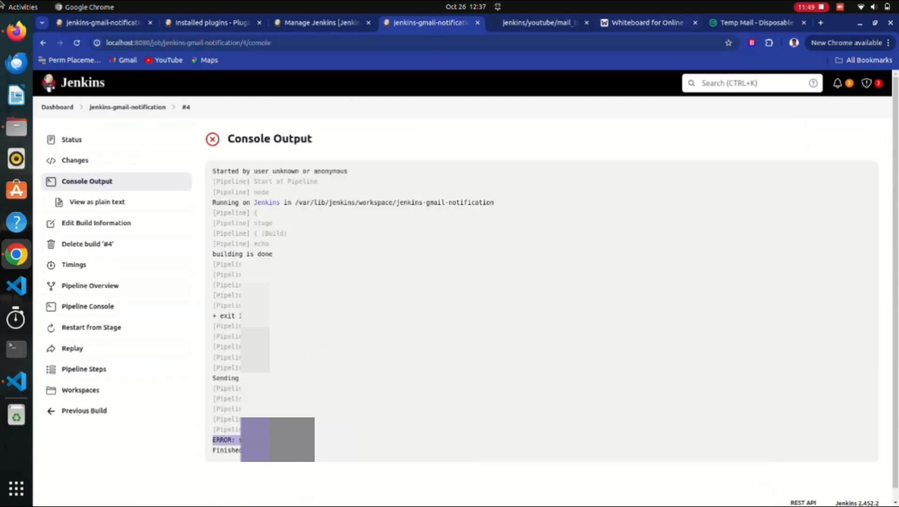
pyautogui.click(771, 23)
pyautogui.scroll(-1, 463, 291)
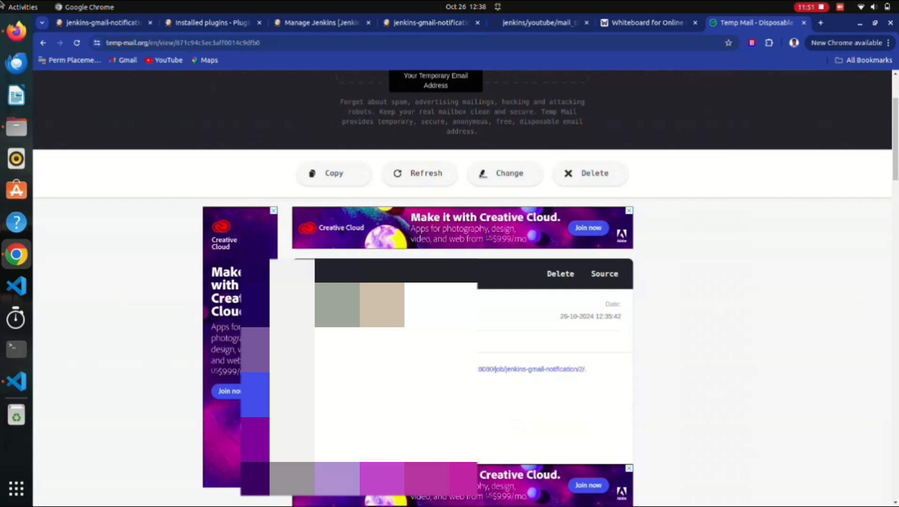
# Refresh the inbox and open the 'FAILURE: jenkins-gmail-notification - Build #4' email to read its message.
pyautogui.scroll(2, 462, 291)
pyautogui.click(427, 285)
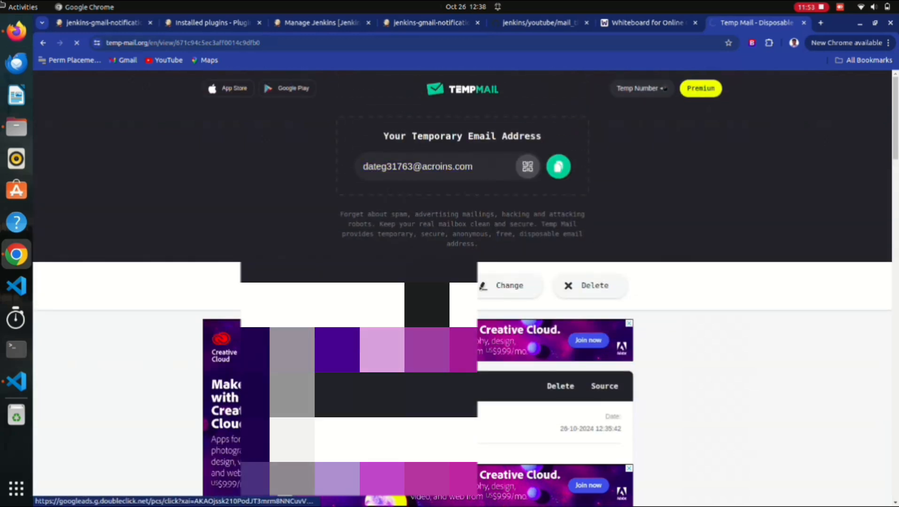
pyautogui.scroll(-2, 463, 291)
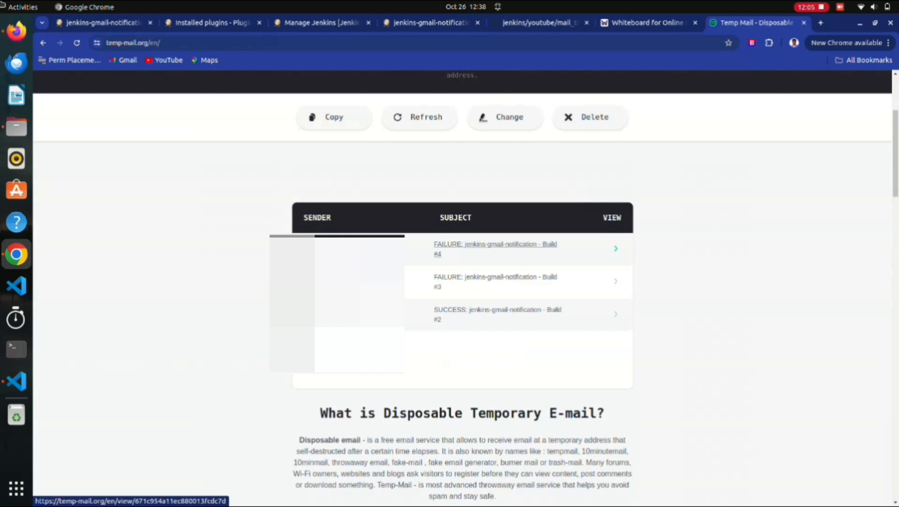
pyautogui.click(495, 244)
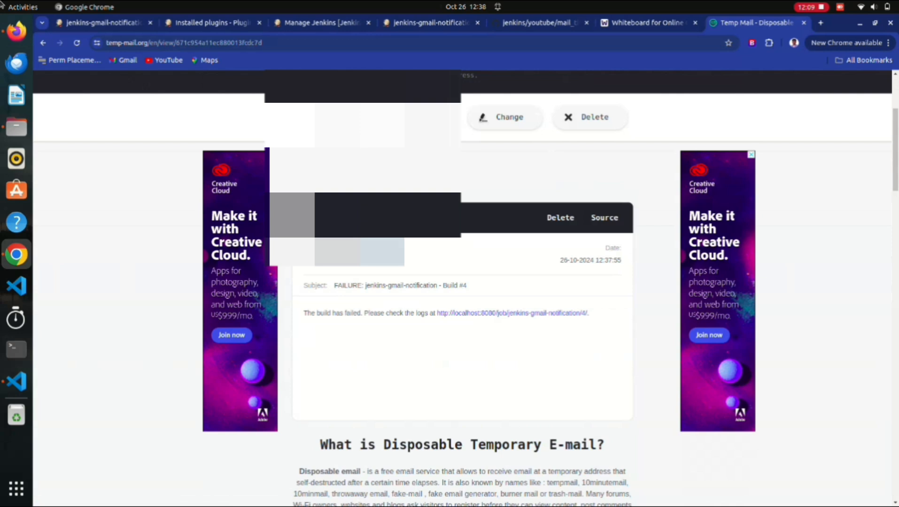
pyautogui.moveTo(304, 313); pyautogui.dragTo(517, 314)
# Follow the email's link to failed build #4 and view its console output.
pyautogui.click(517, 314)
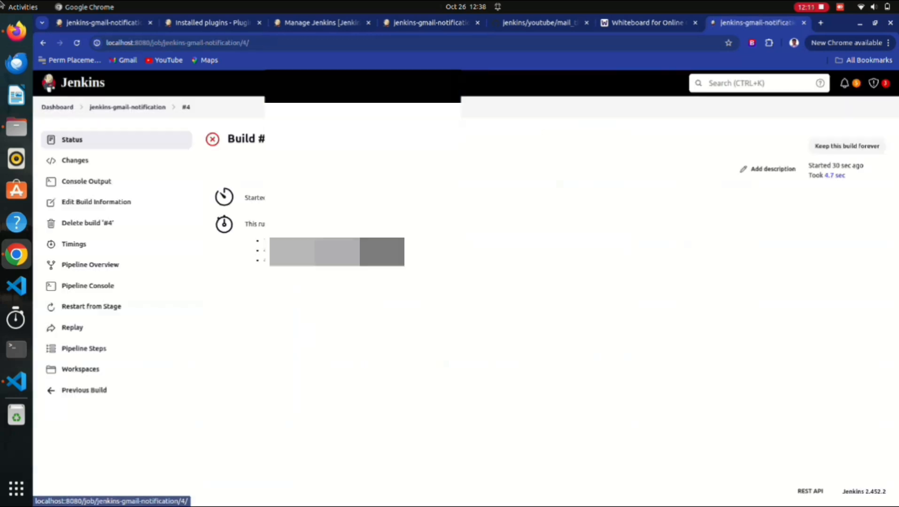
pyautogui.moveTo(394, 262); pyautogui.dragTo(228, 136)
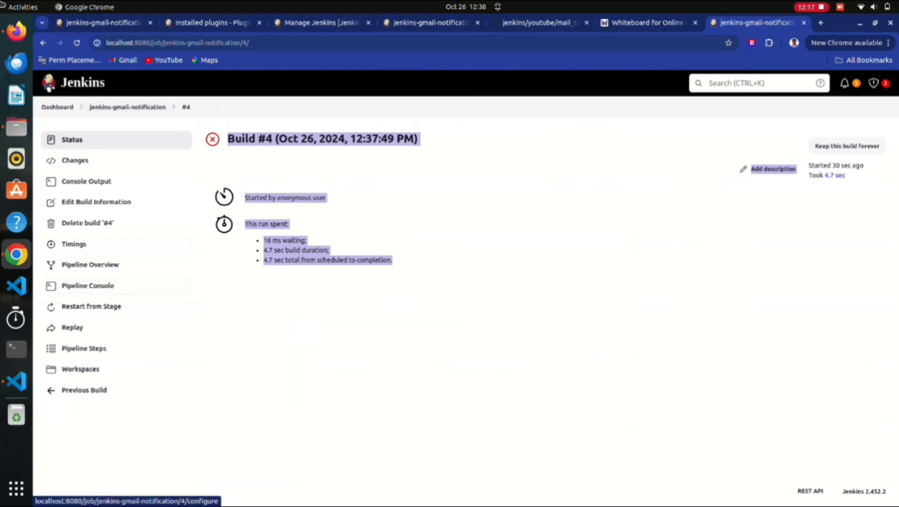
pyautogui.click(87, 182)
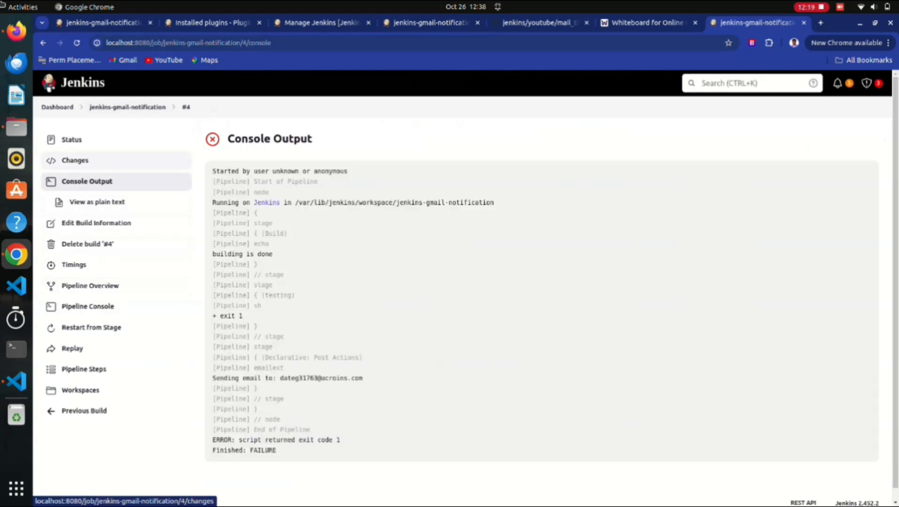
# Reopen the job's configuration and review the testing stage's exit 1 and the emailext post blocks.
pyautogui.moveTo(168, 108); pyautogui.dragTo(117, 108)
pyautogui.click(117, 107)
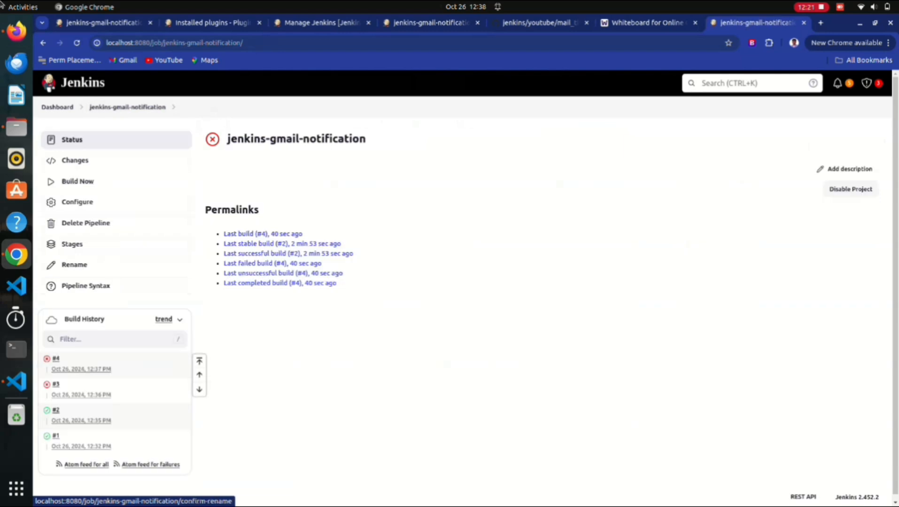
pyautogui.click(77, 202)
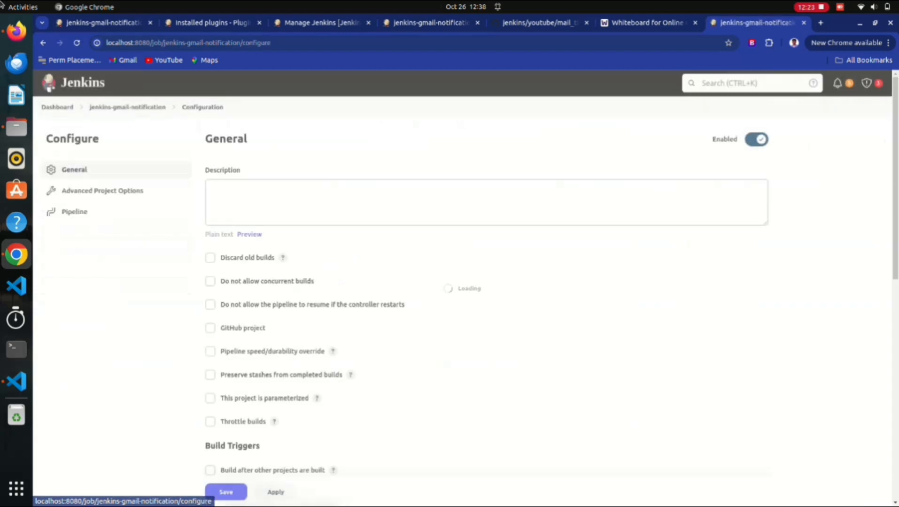
pyautogui.scroll(-7, 77, 202)
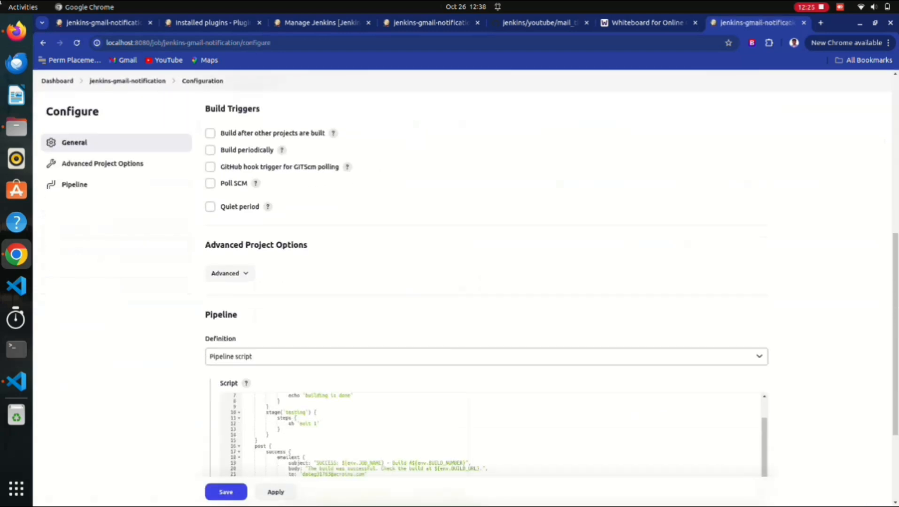
pyautogui.moveTo(317, 423); pyautogui.dragTo(300, 424)
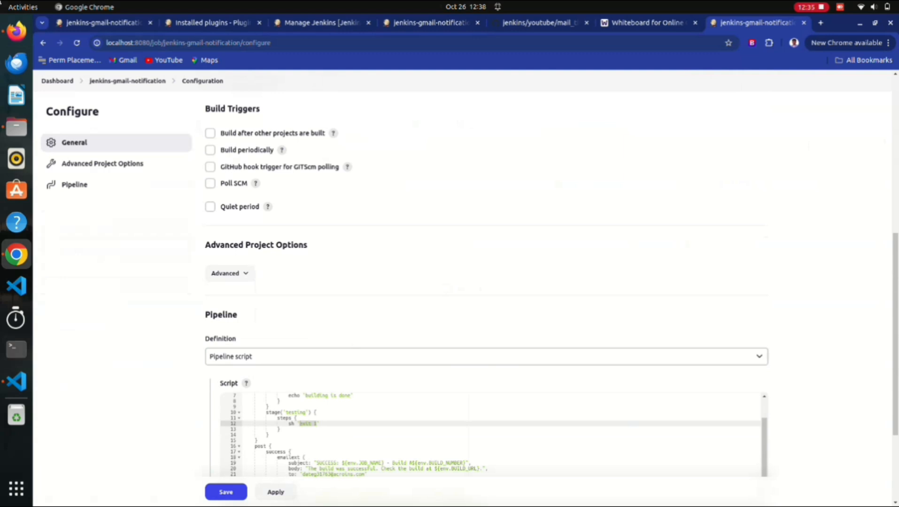
pyautogui.moveTo(270, 435); pyautogui.dragTo(255, 412)
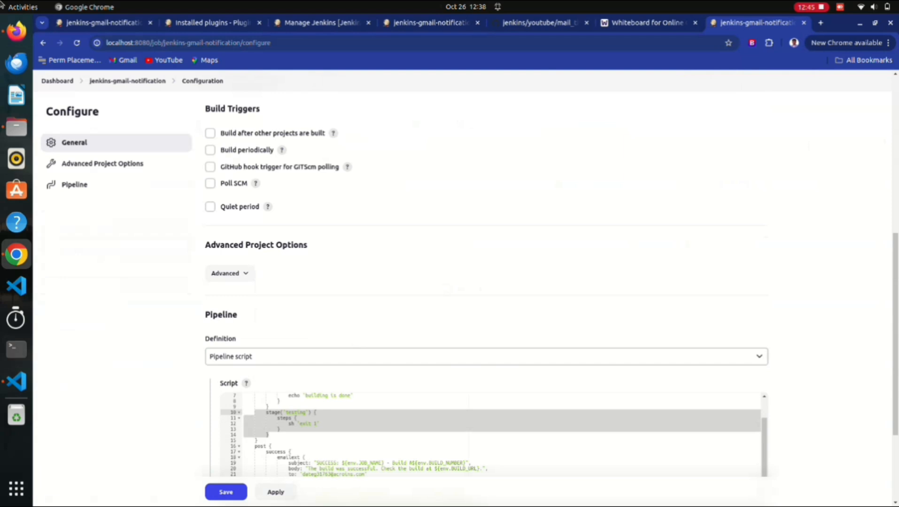
pyautogui.scroll(-4, 368, 464)
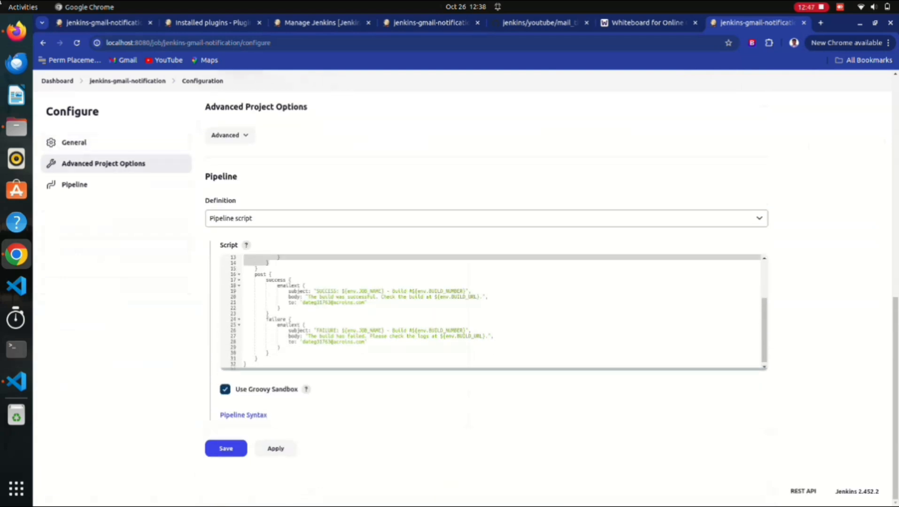
pyautogui.scroll(3, 368, 464)
pyautogui.scroll(3, 486, 292)
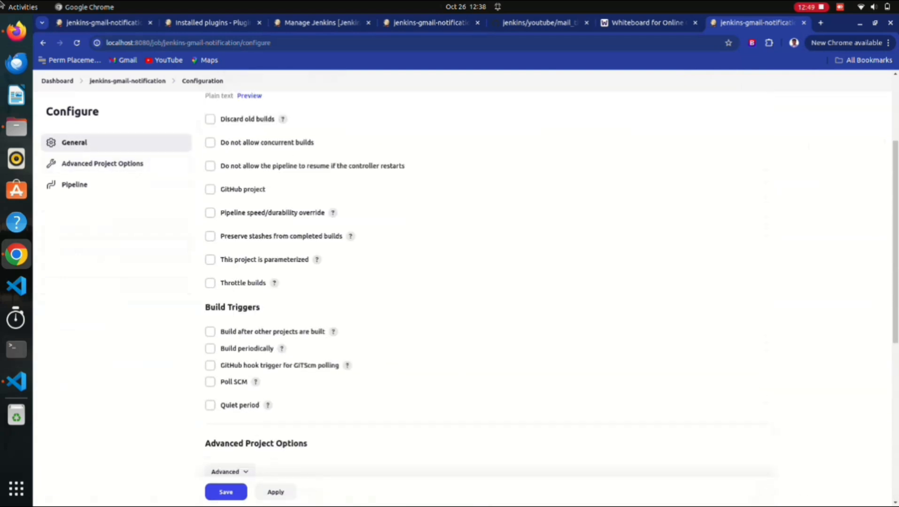
pyautogui.scroll(-4, 486, 291)
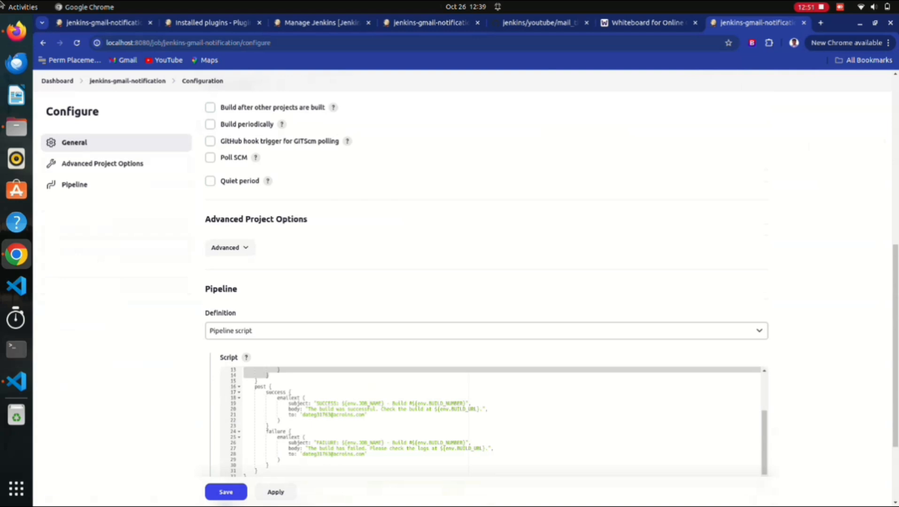